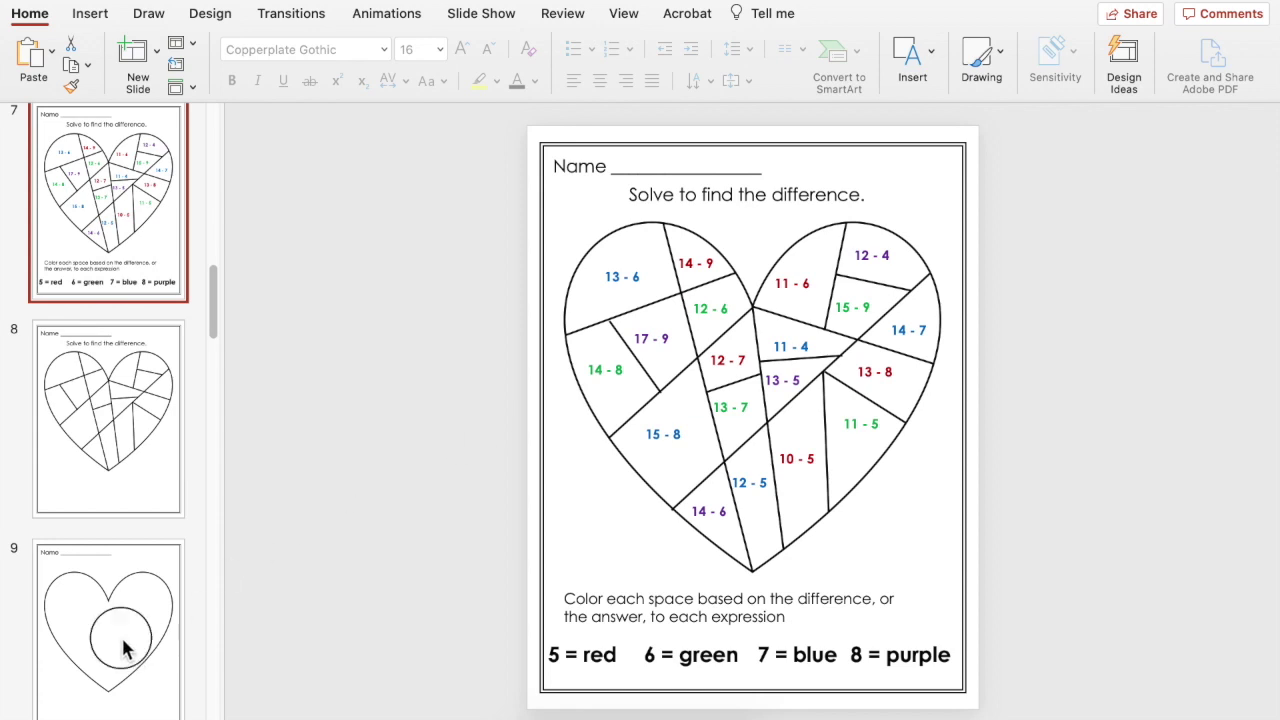
# - Insert a new blank slide between the divided-heart slide 8 and the plain heart slide 9
pyautogui.click(136, 638)
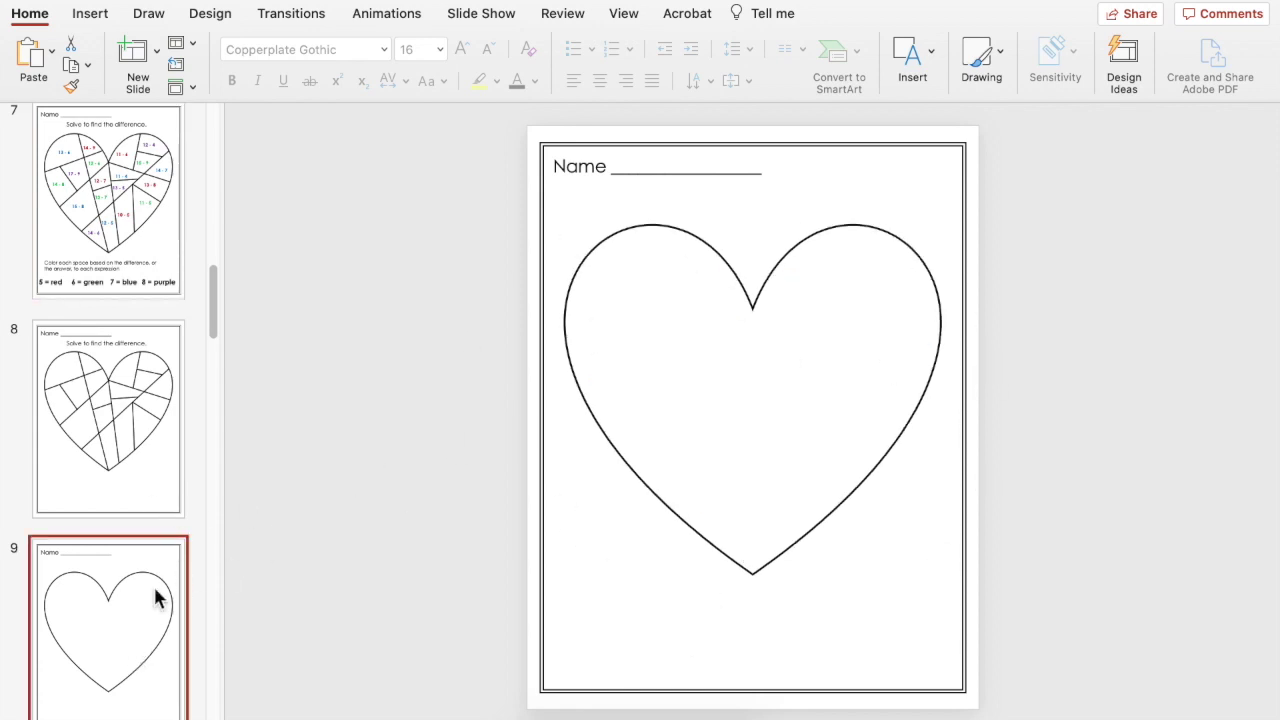
pyautogui.click(153, 536)
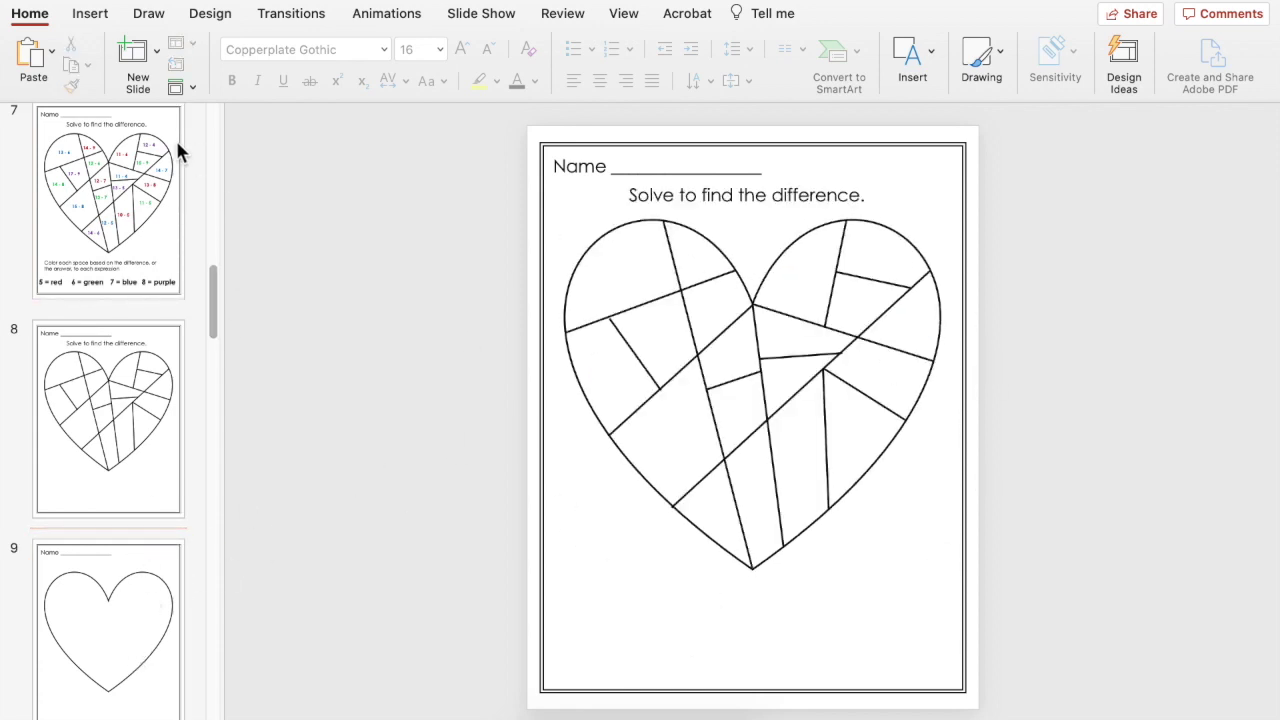
pyautogui.click(115, 635)
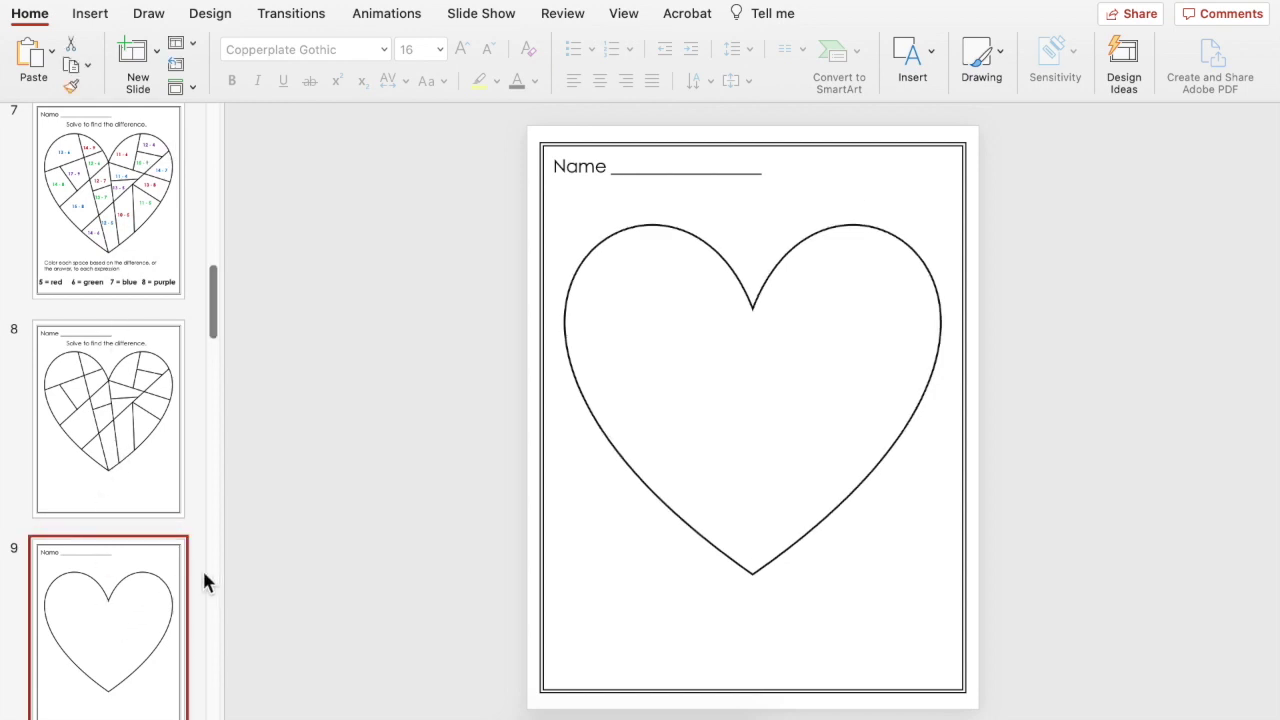
pyautogui.click(133, 532)
pyautogui.click(156, 46)
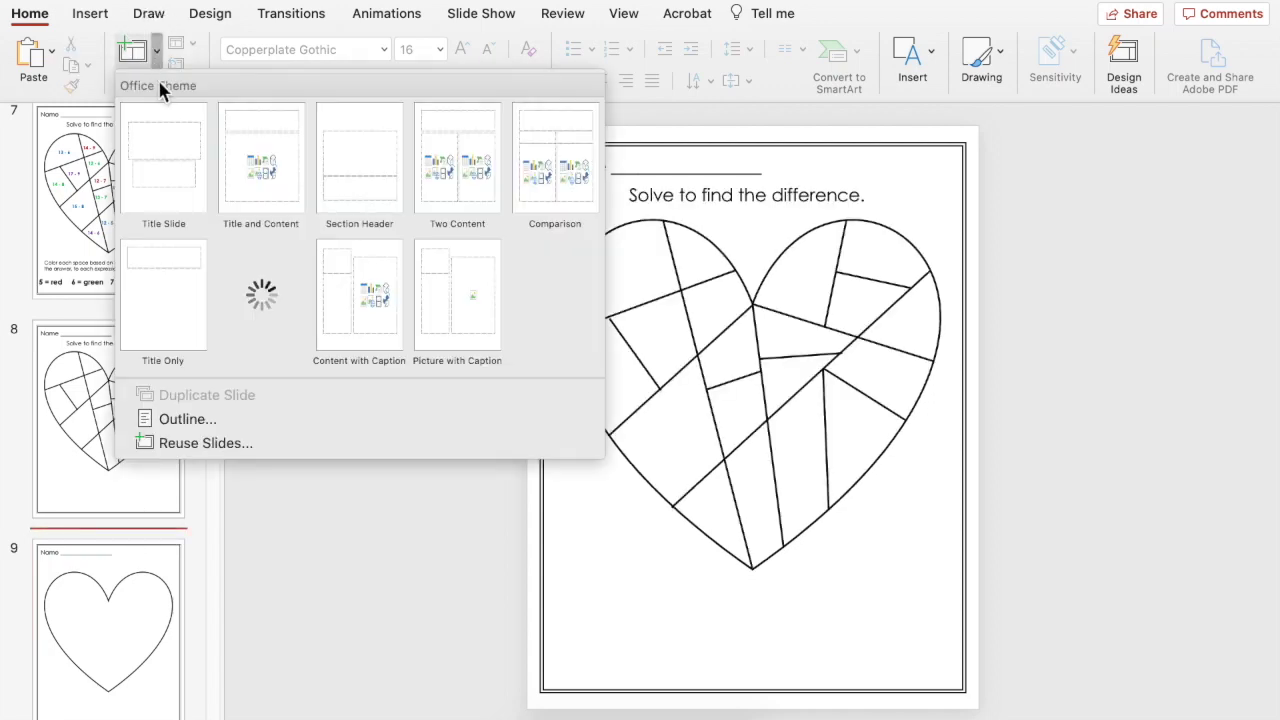
pyautogui.click(250, 300)
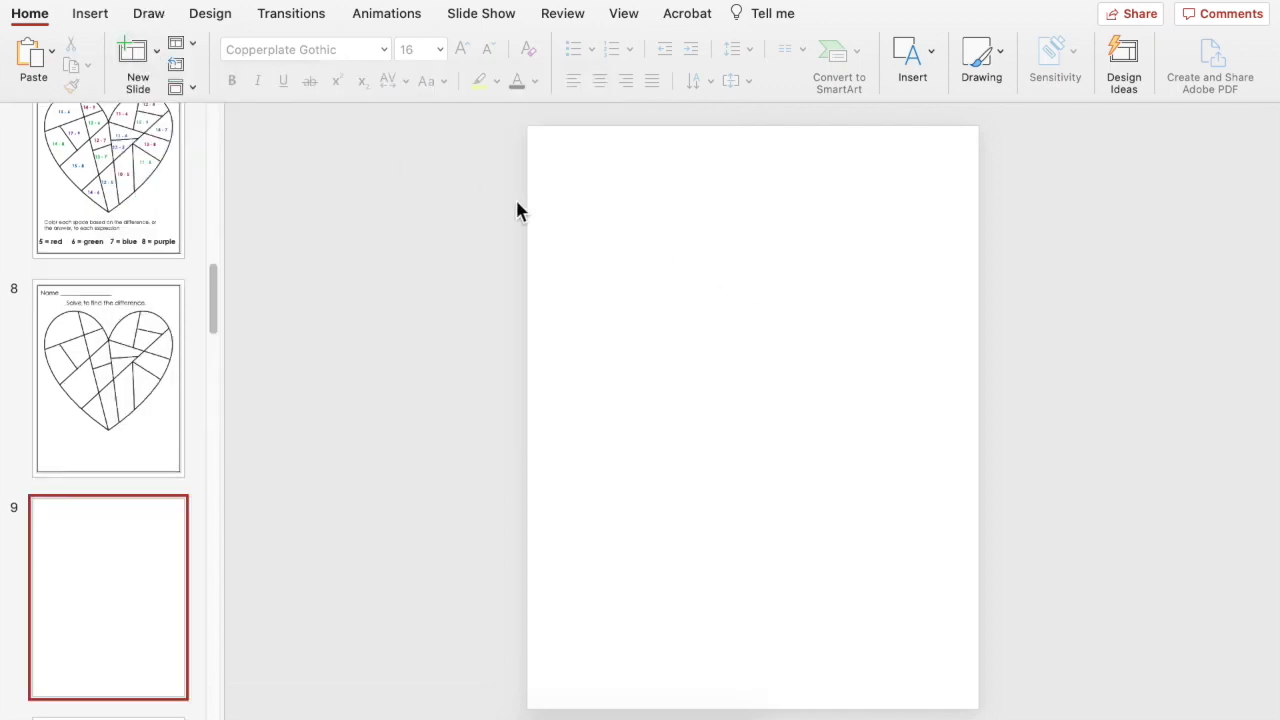
# - Browse the available shapes and the stock icon library without inserting anything
pyautogui.click(88, 14)
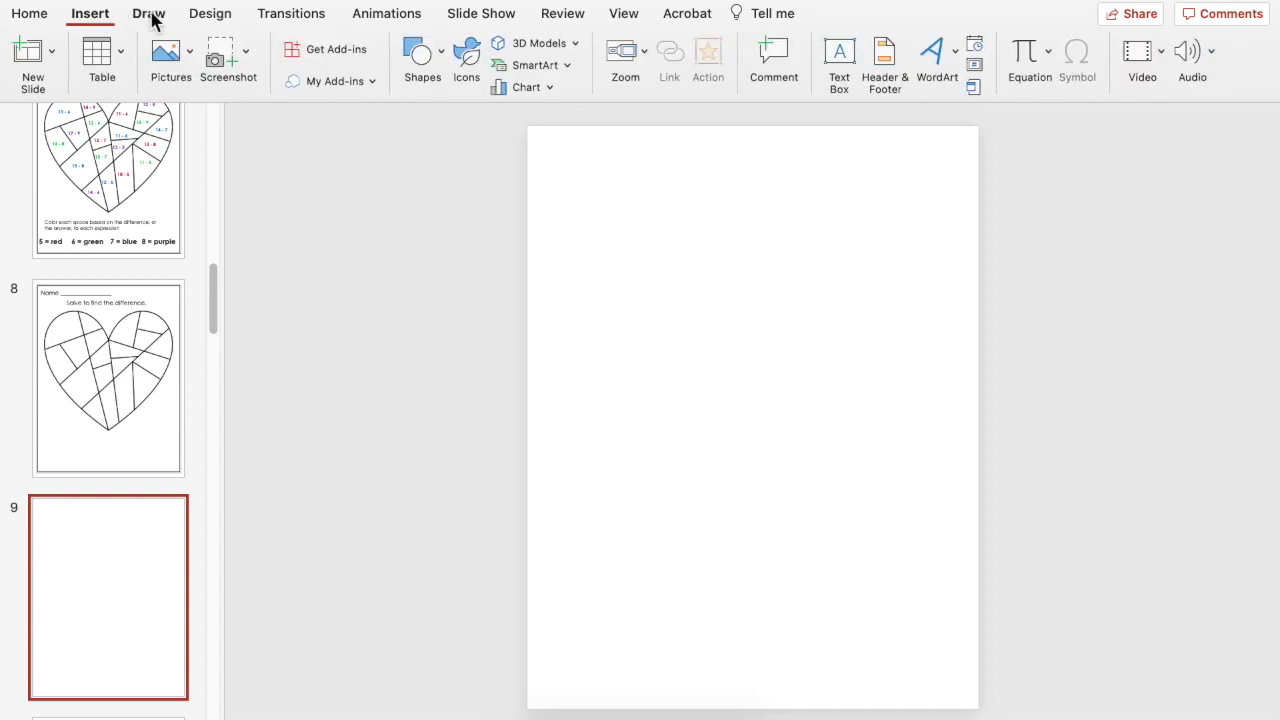
pyautogui.click(441, 55)
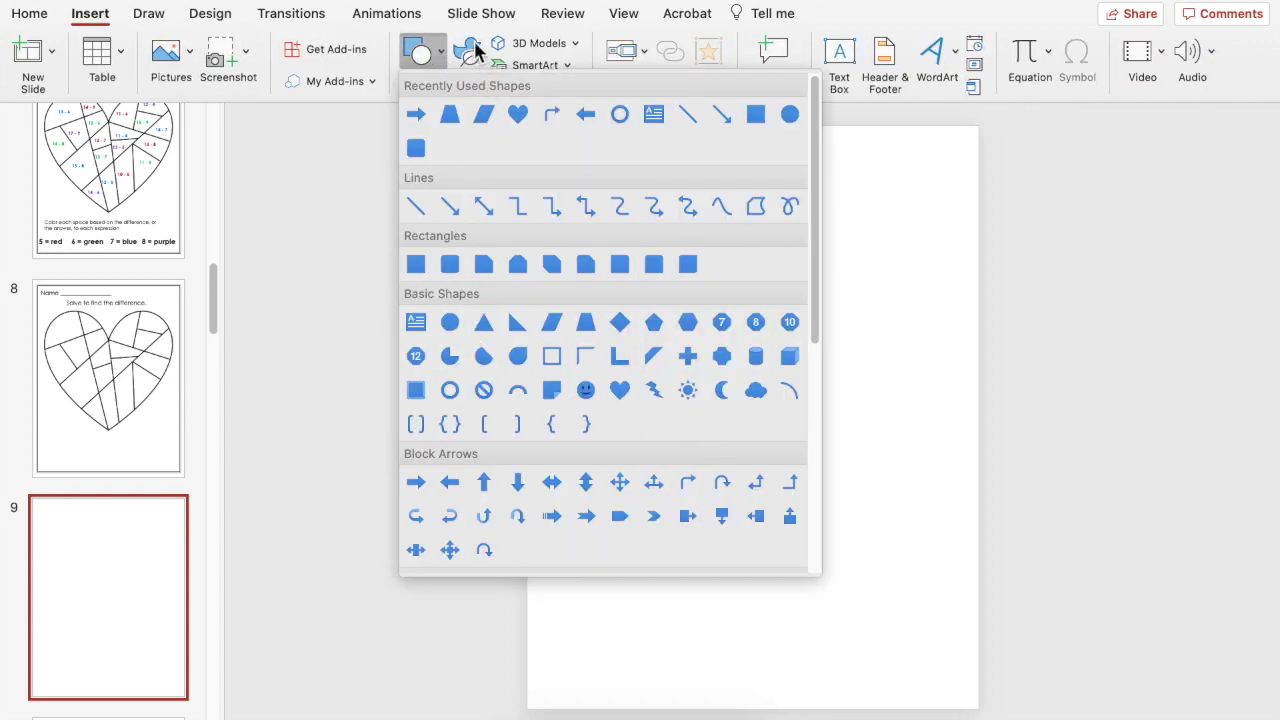
pyautogui.click(476, 48)
pyautogui.click(474, 44)
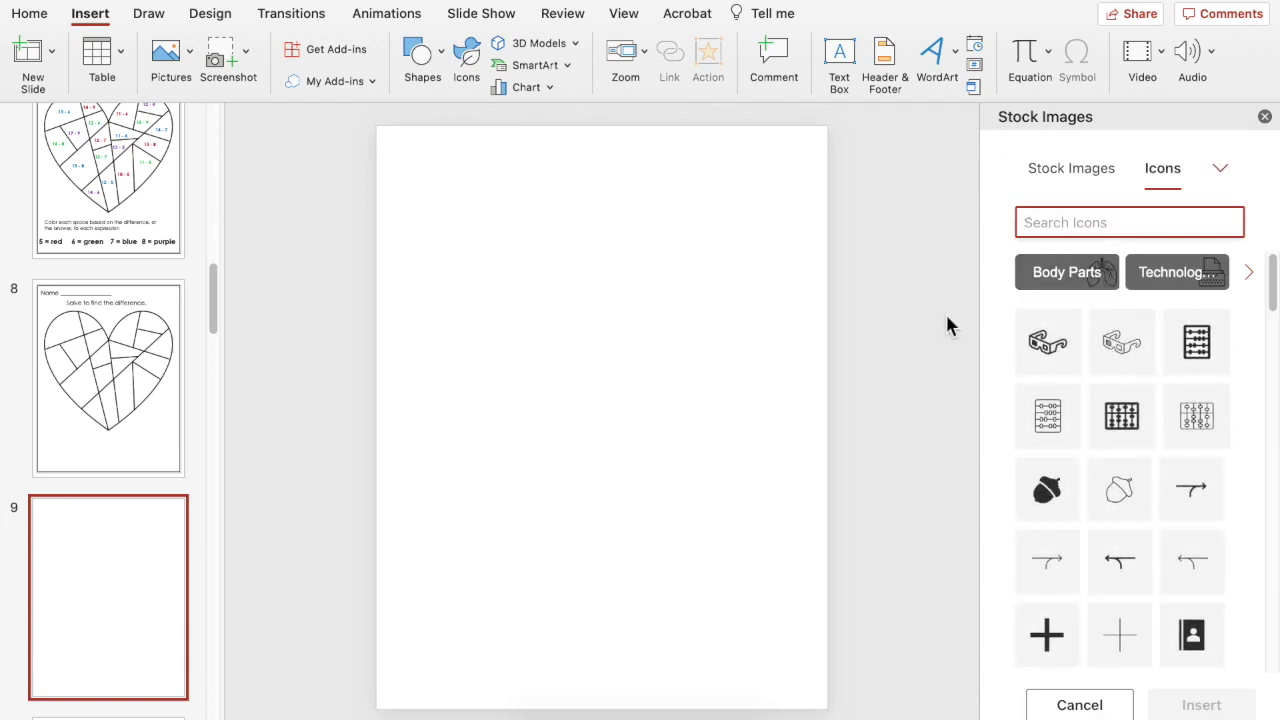
pyautogui.moveTo(1275, 285); pyautogui.dragTo(1270, 175)
pyautogui.click(1265, 117)
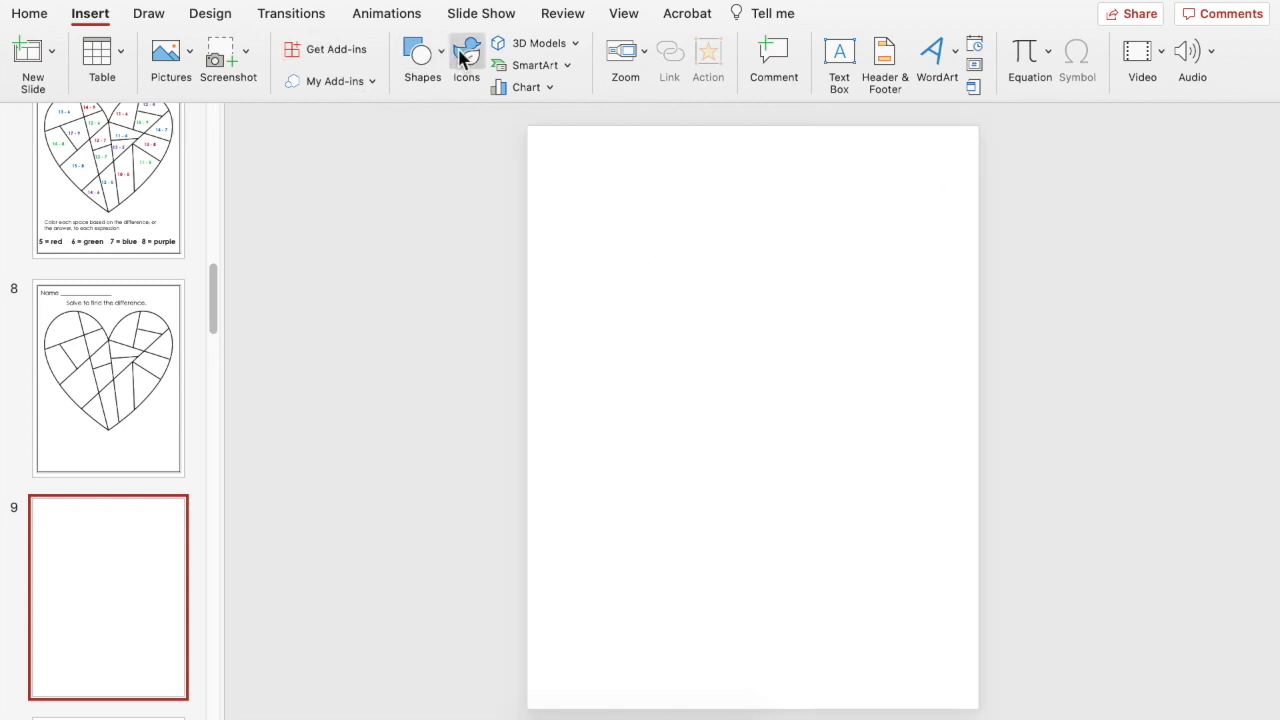
# - Draw a heart shape about 7.09" wide and 7.17" tall on the blank slide and center it horizontally
pyautogui.click(441, 55)
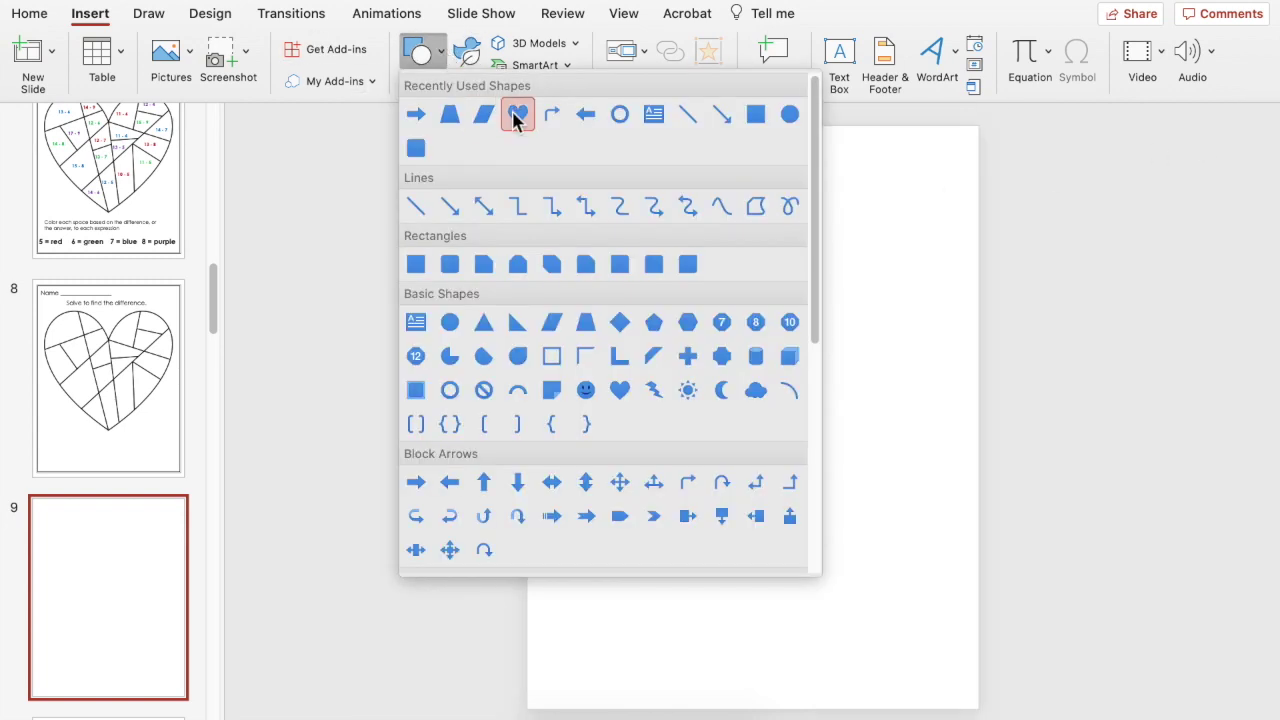
pyautogui.click(621, 390)
pyautogui.moveTo(578, 205); pyautogui.dragTo(952, 588)
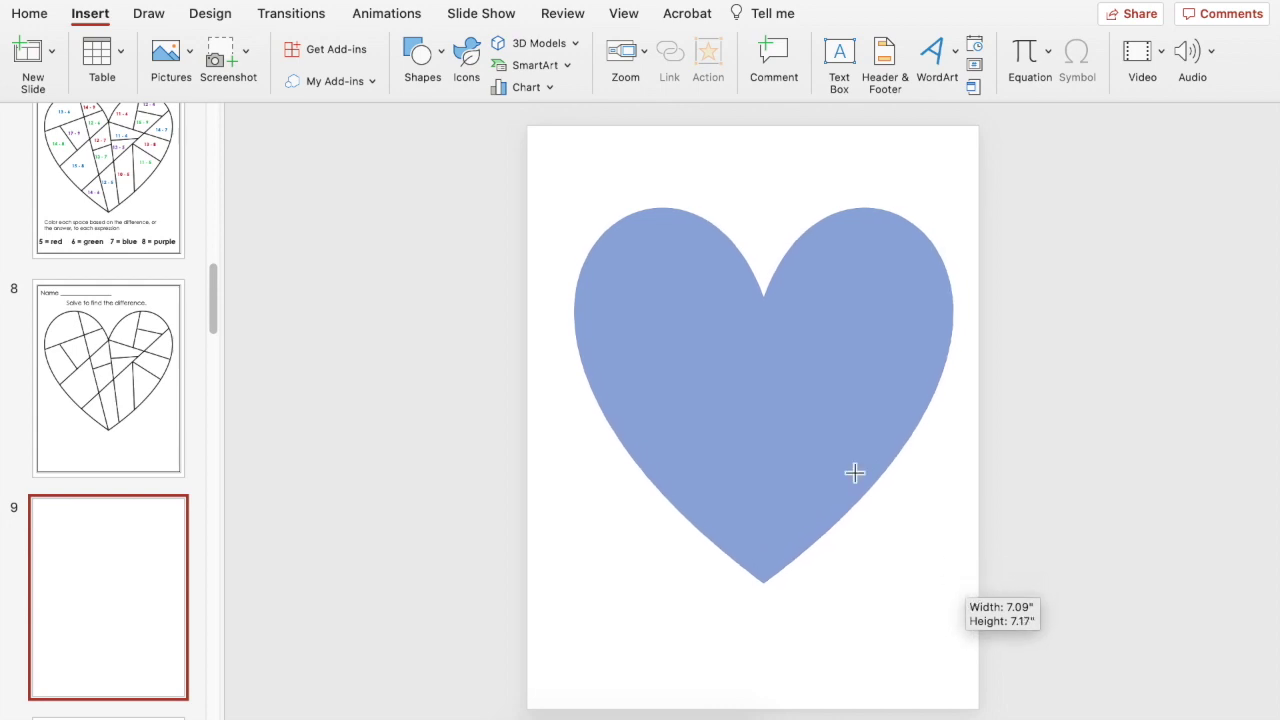
pyautogui.moveTo(786, 423)
pyautogui.mouseDown()
pyautogui.moveTo(749, 429)
pyautogui.moveTo(765, 437)
pyautogui.mouseUp()
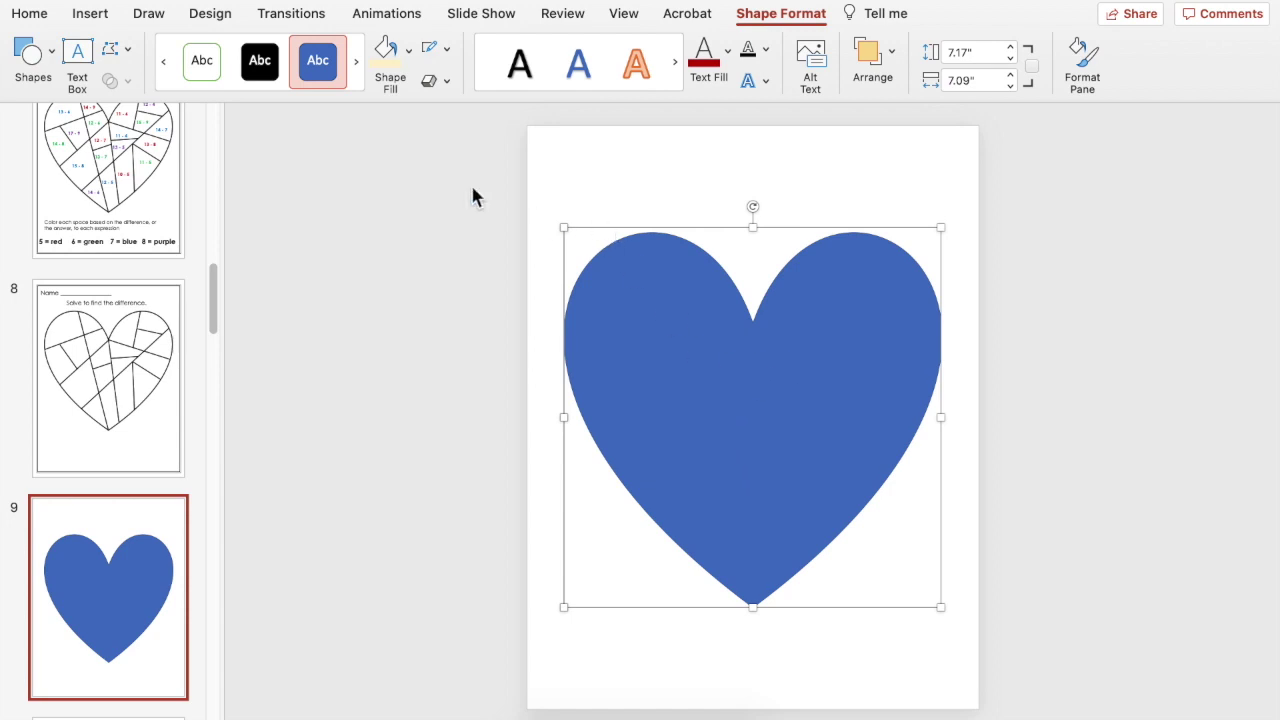
# - Give the heart a white fill and a black outline with a weight of 6 pt
pyautogui.click(409, 50)
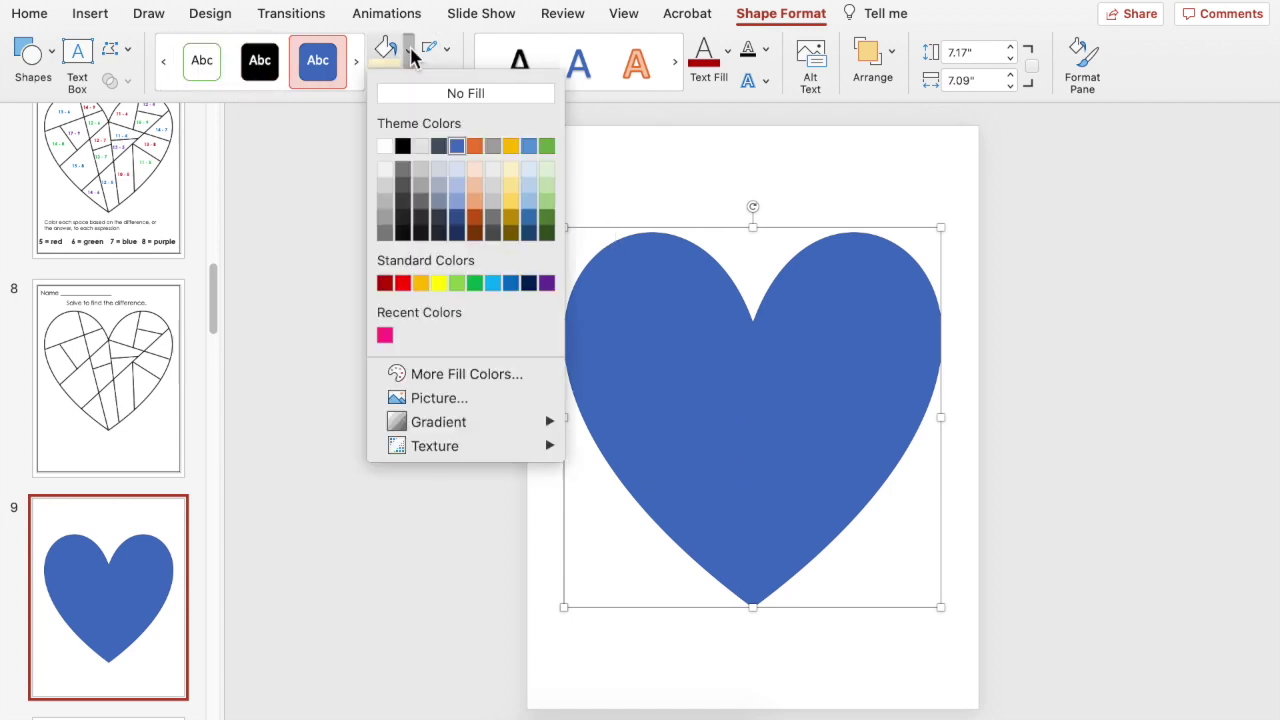
pyautogui.click(385, 147)
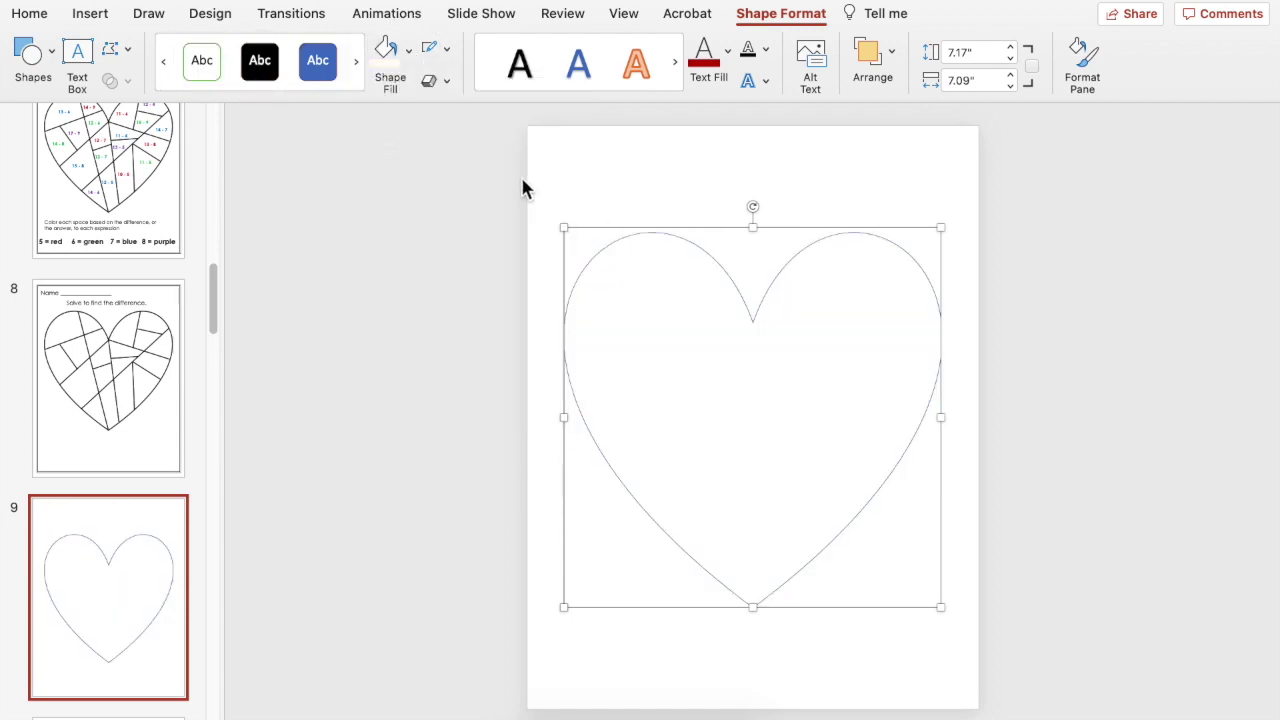
pyautogui.click(446, 50)
pyautogui.click(453, 139)
pyautogui.click(448, 55)
pyautogui.moveTo(531, 402)
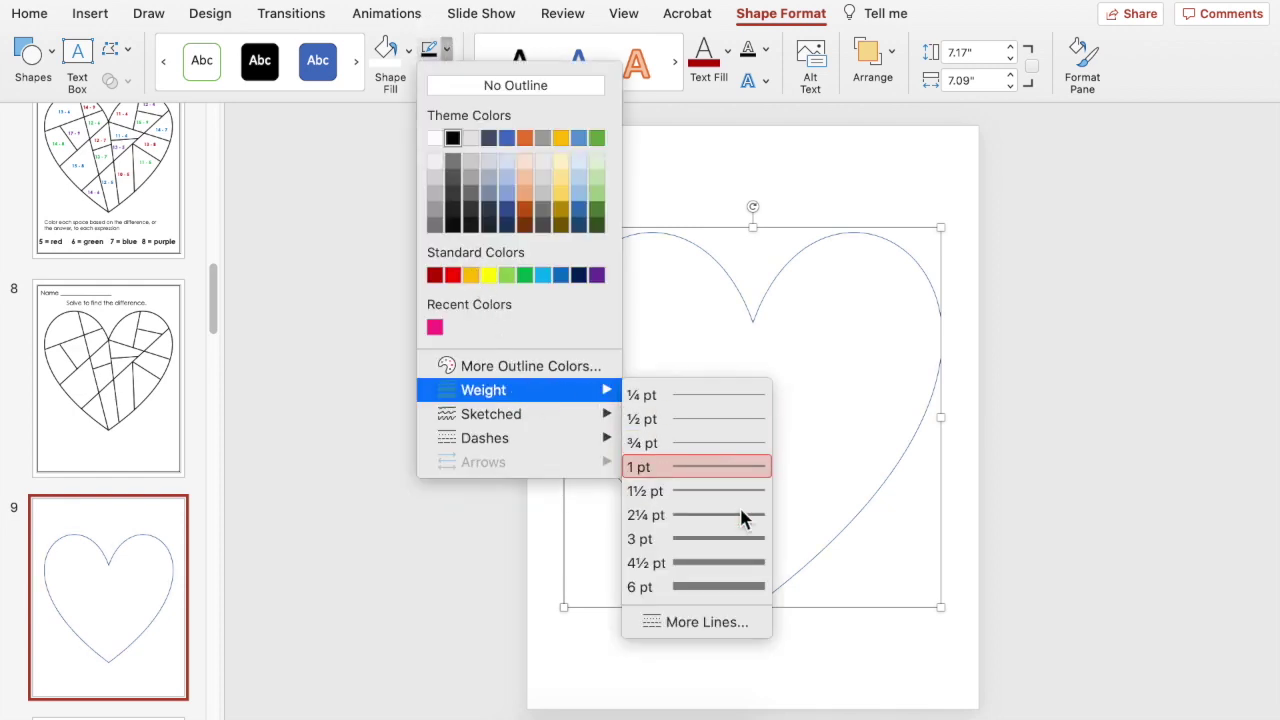
pyautogui.click(705, 590)
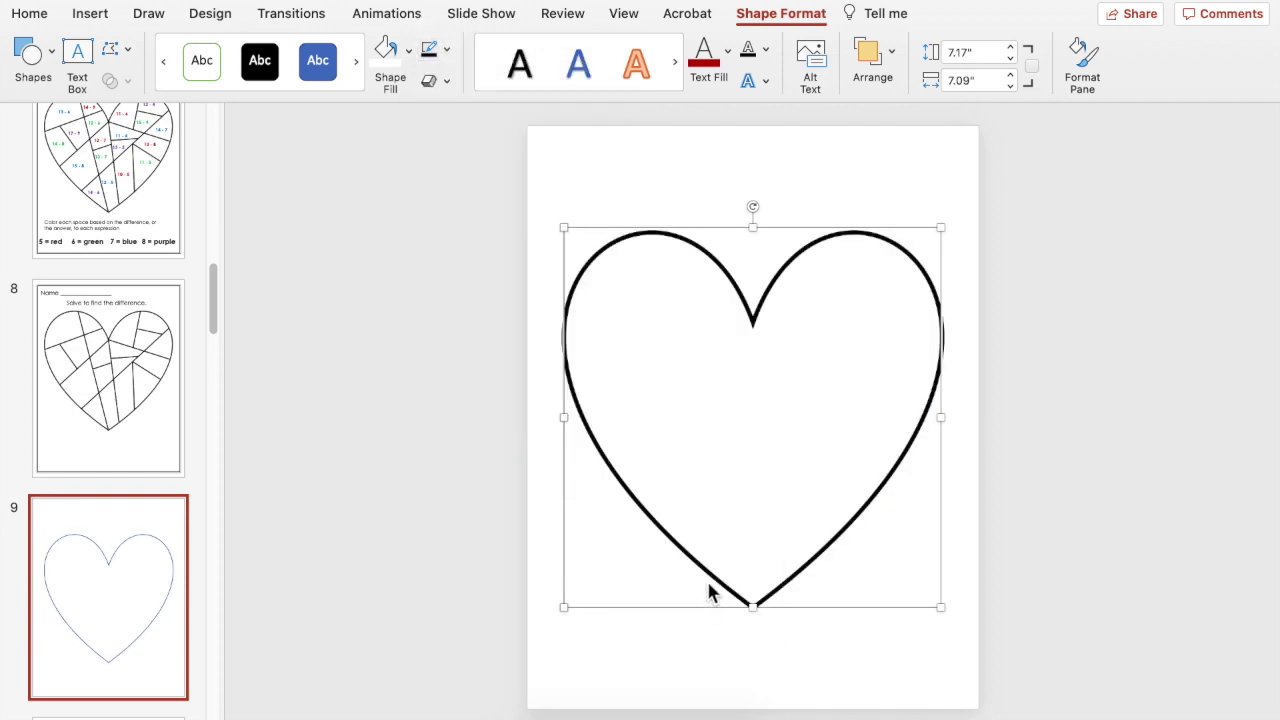
pyautogui.click(463, 376)
# - Resize the heart to about 7.02" wide and 6.69" tall and place it higher on the slide, centered horizontally
pyautogui.click(760, 340)
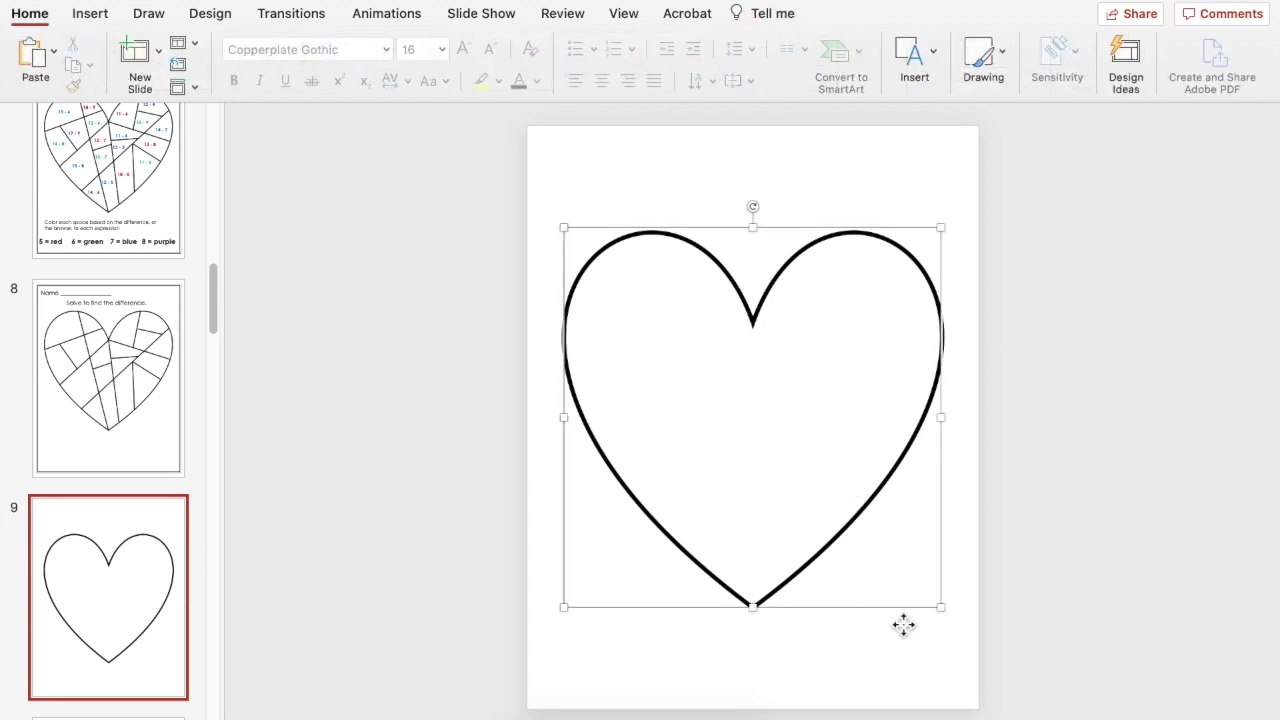
pyautogui.press('super+z')
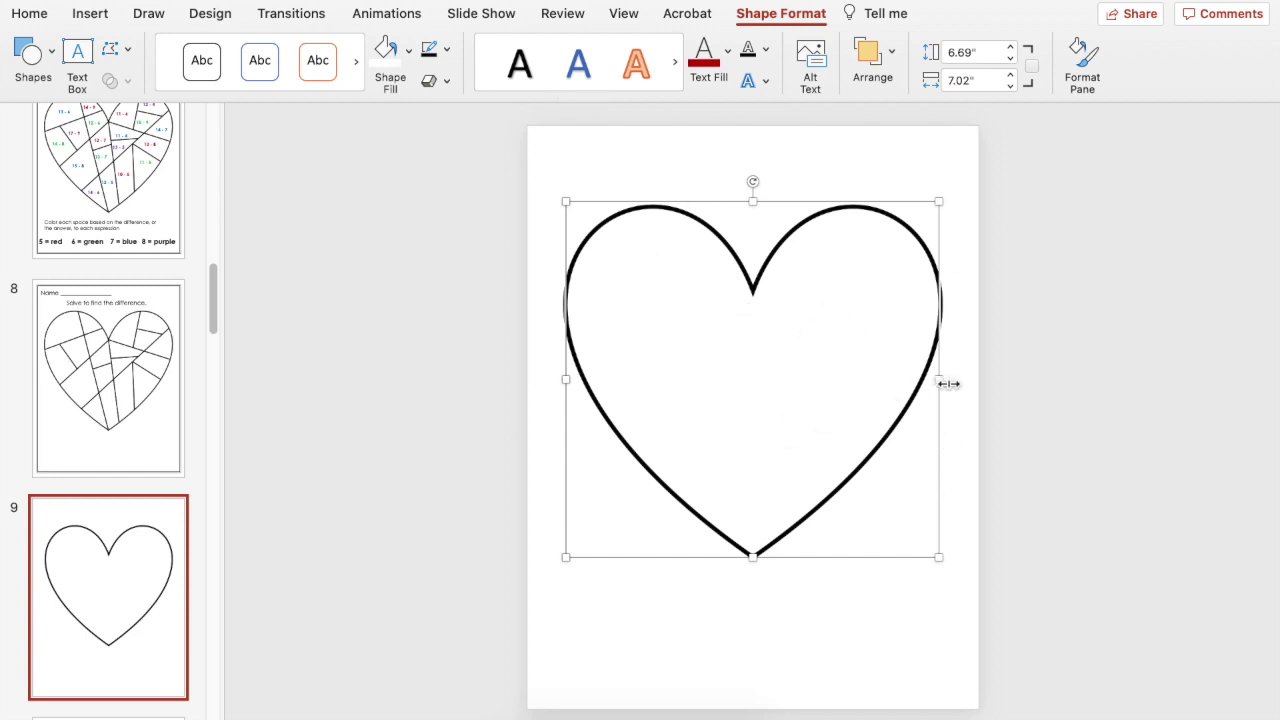
pyautogui.click(1040, 345)
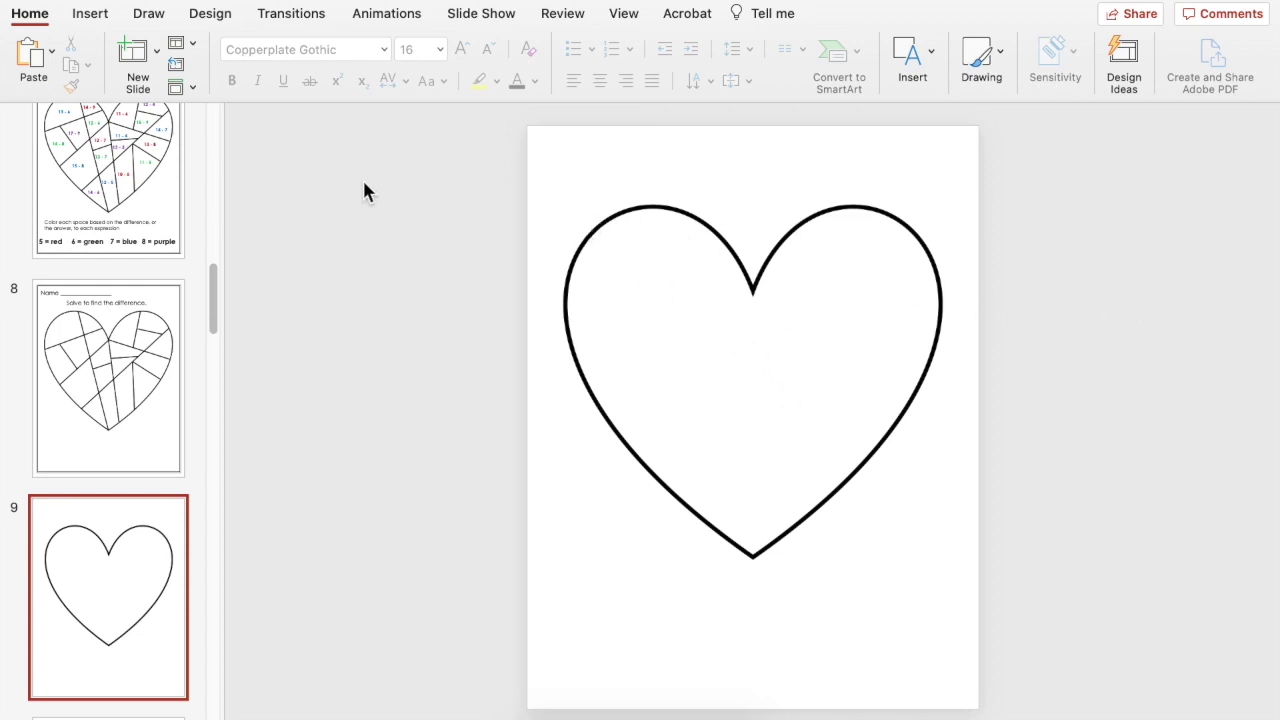
# - Draw a straight diagonal line across the heart's left lobe, spanning about 2.51" wide and 2.68" high
pyautogui.click(654, 297)
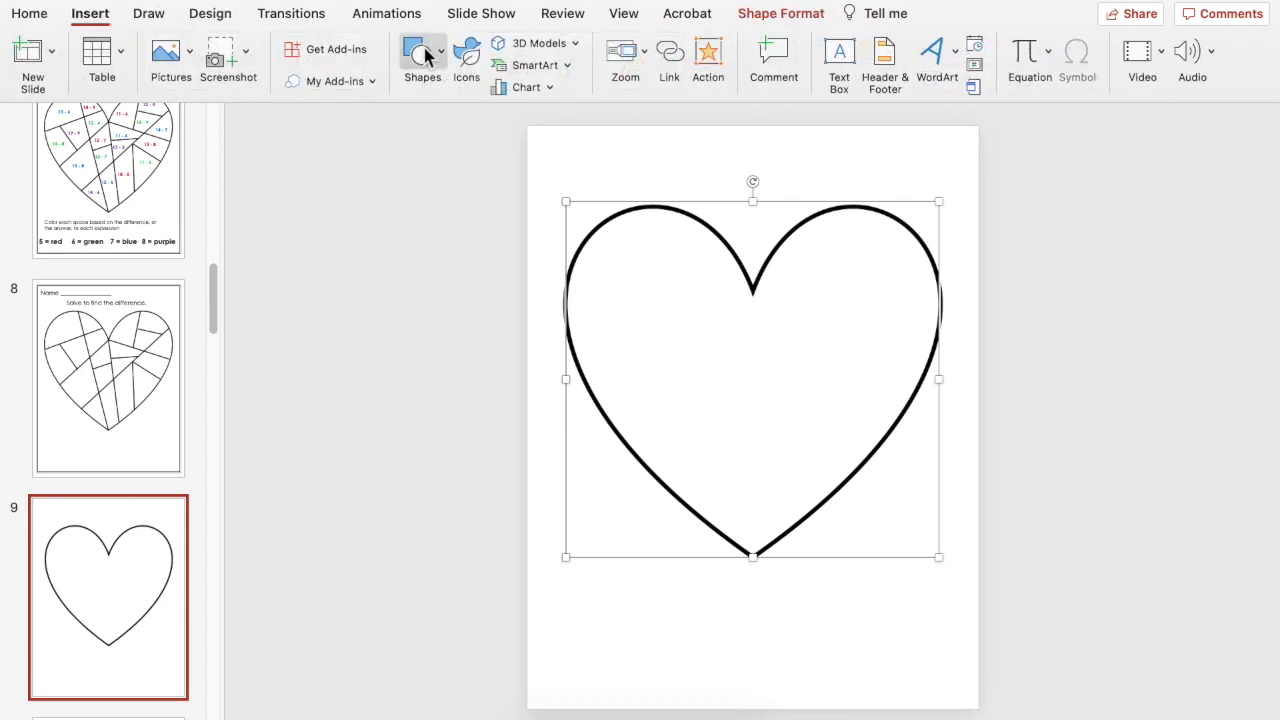
pyautogui.click(443, 50)
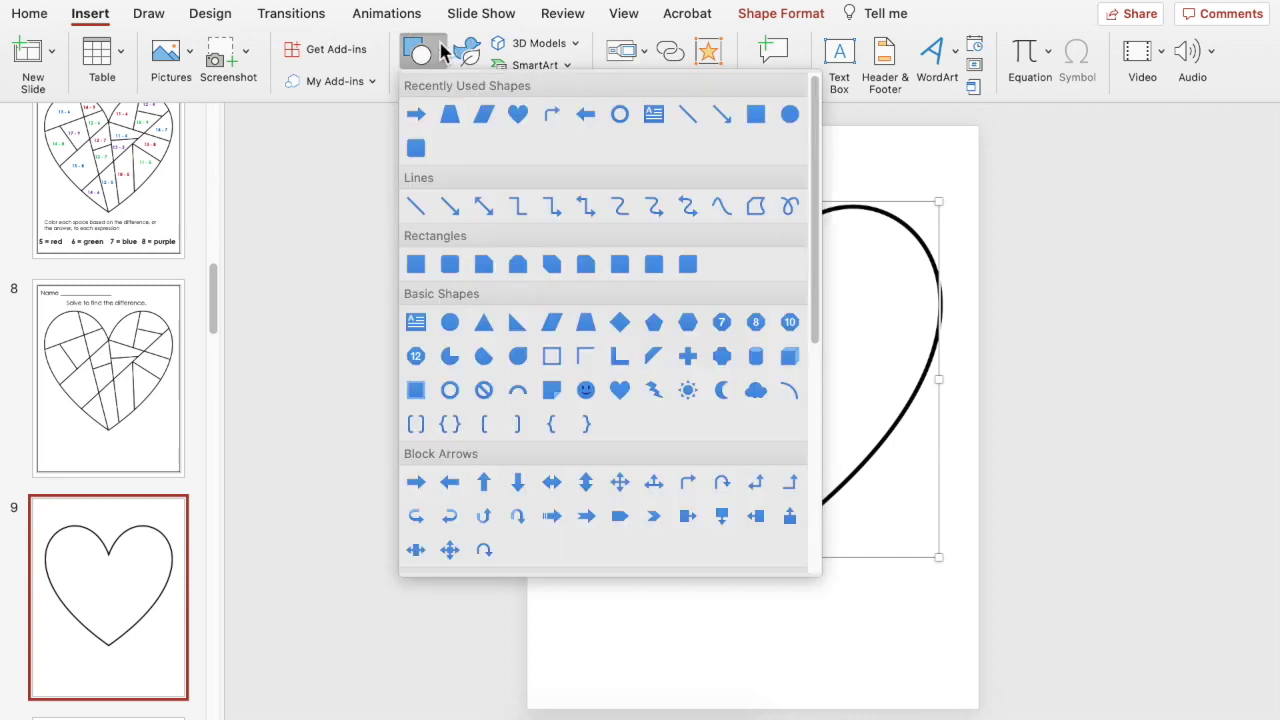
pyautogui.click(416, 206)
pyautogui.moveTo(731, 257); pyautogui.dragTo(684, 371)
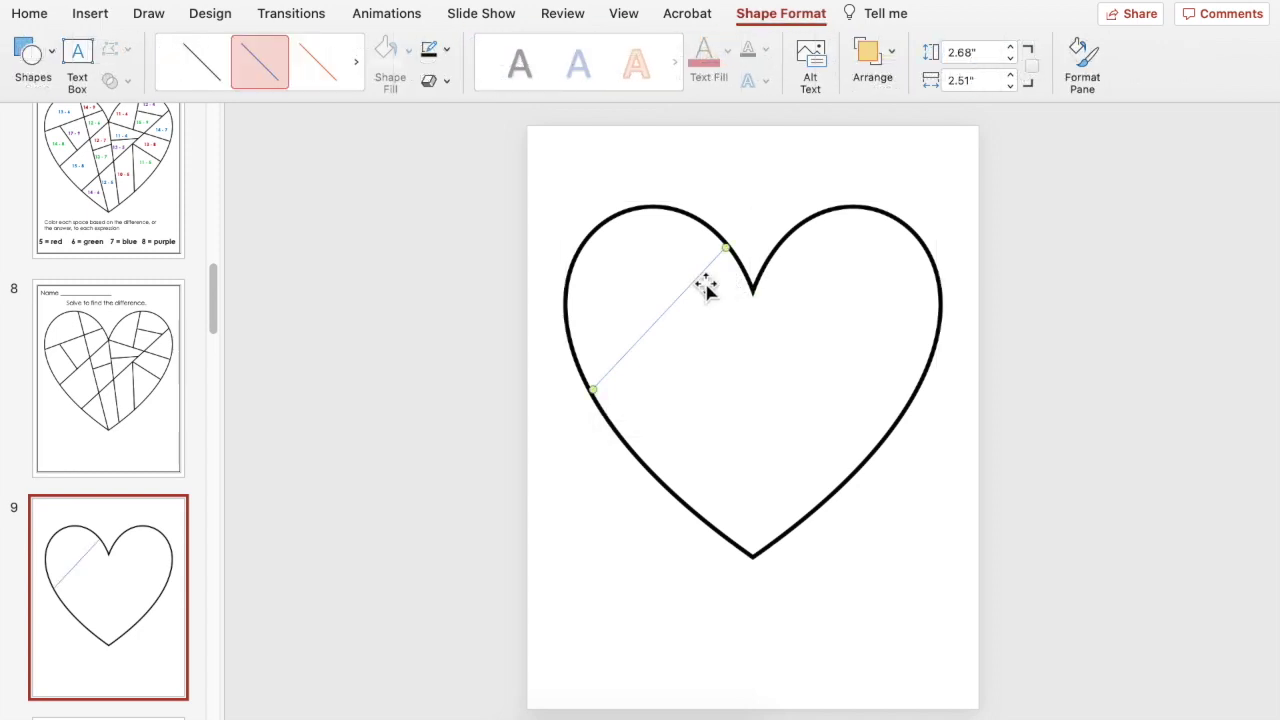
pyautogui.click(634, 343)
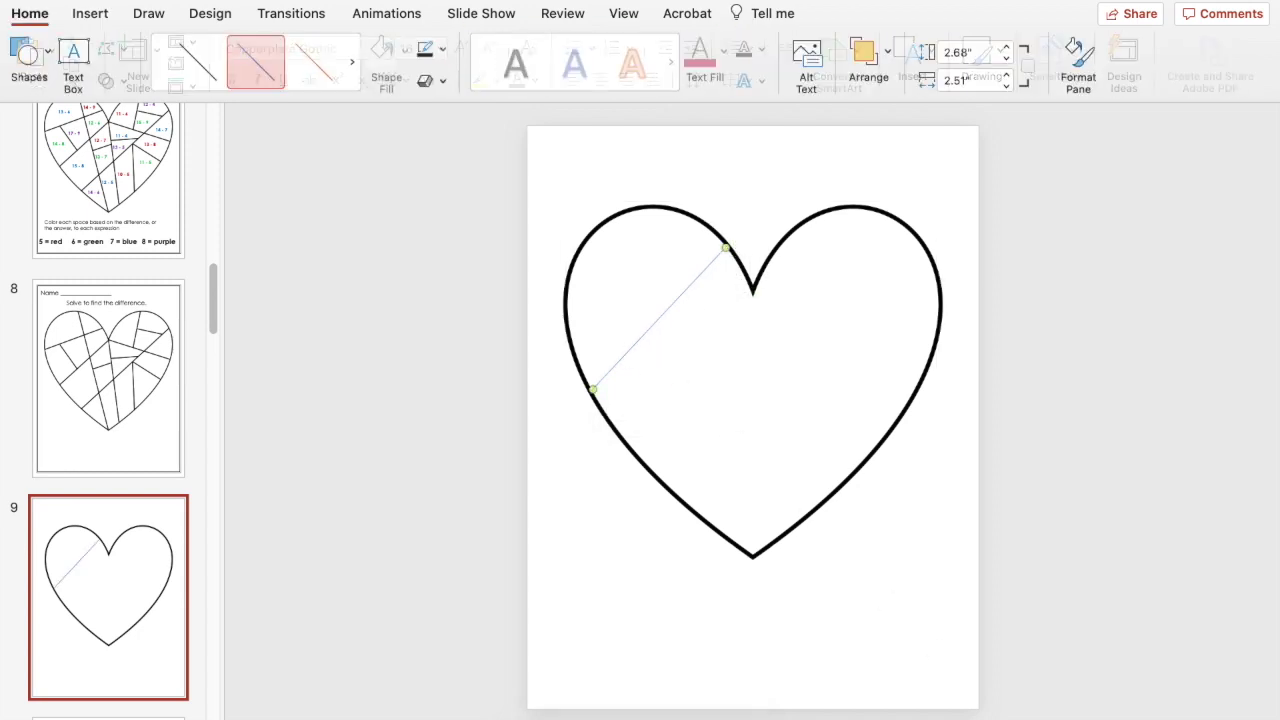
# - Extend the diagonal line's lower end to meet the heart outline, making it about 2.56" wide and 2.71" high
pyautogui.scroll(3, 752, 400)
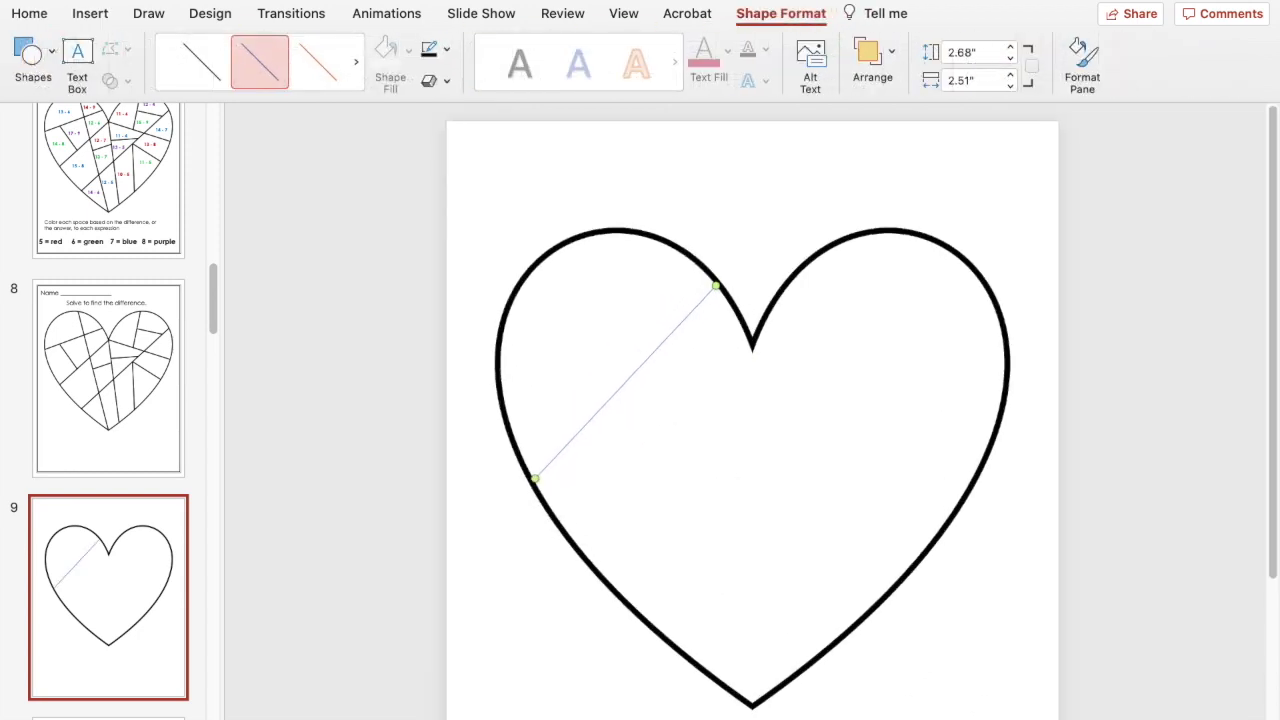
pyautogui.scroll(-3, 1255, 360)
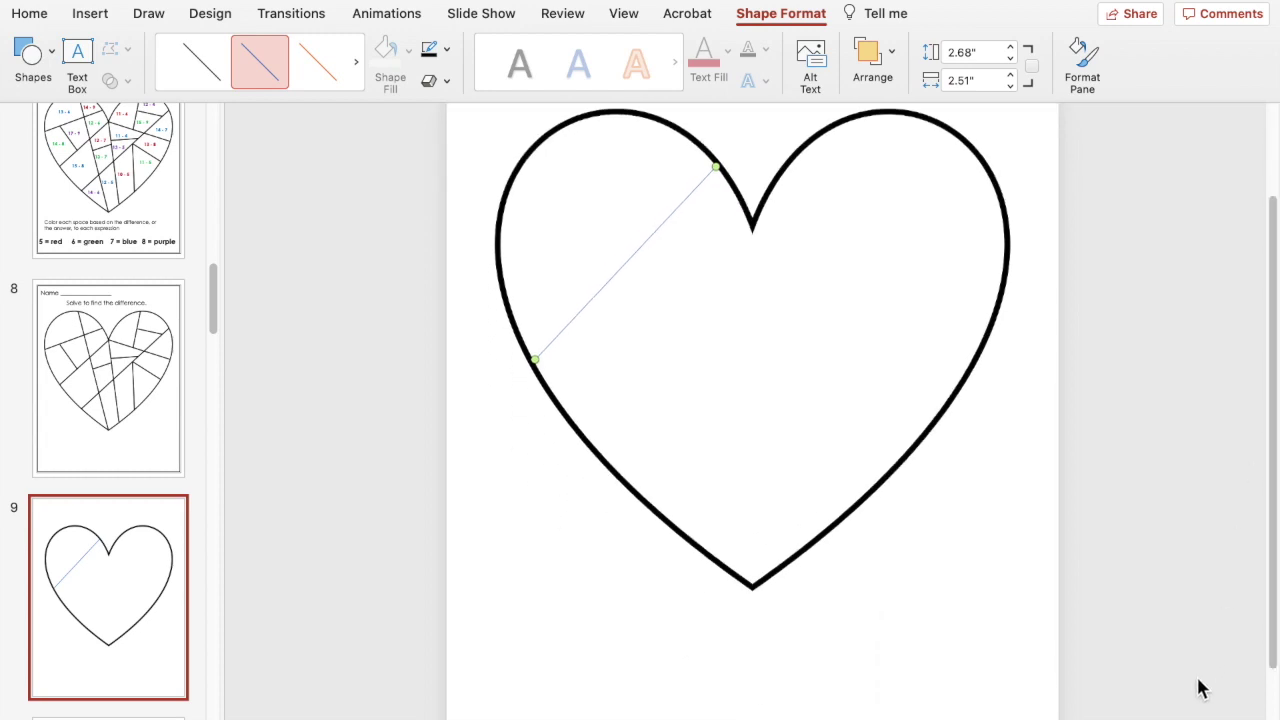
pyautogui.scroll(3, 503, 420)
pyautogui.moveTo(500, 423); pyautogui.dragTo(469, 459)
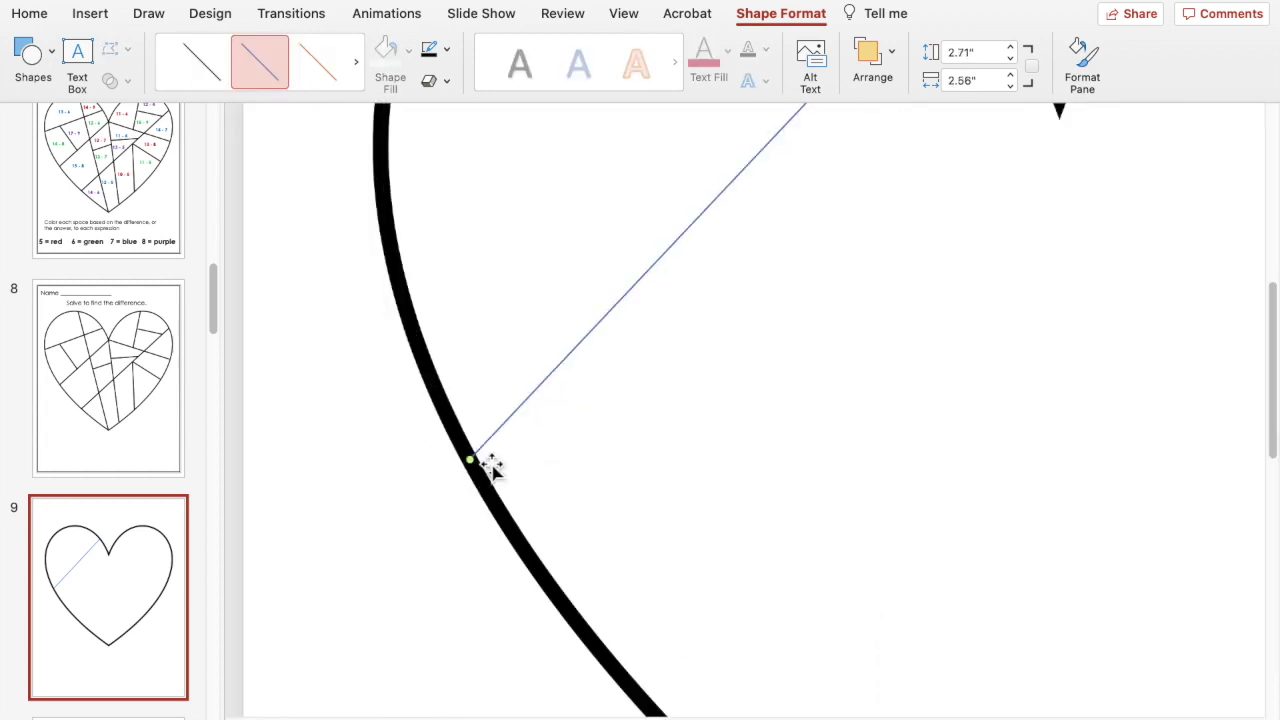
# - Make the diagonal line black with a weight of 3 pt
pyautogui.click(432, 52)
pyautogui.click(447, 52)
pyautogui.moveTo(528, 392)
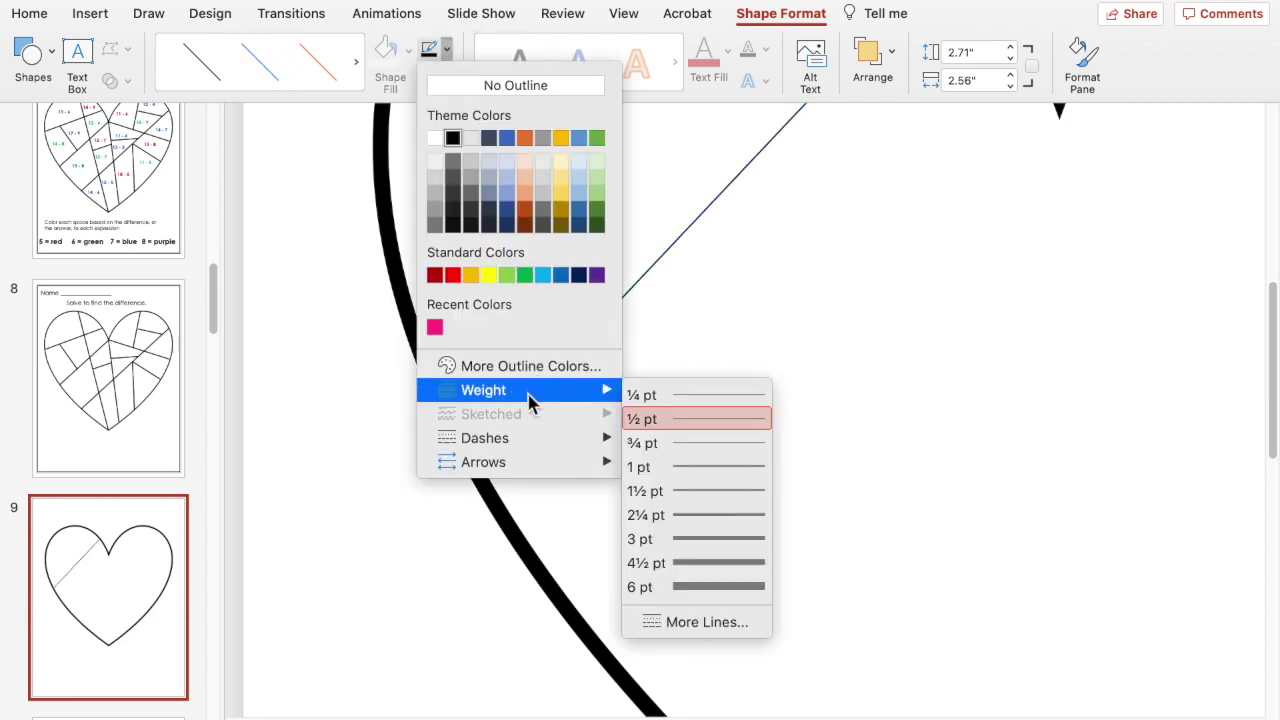
pyautogui.click(714, 539)
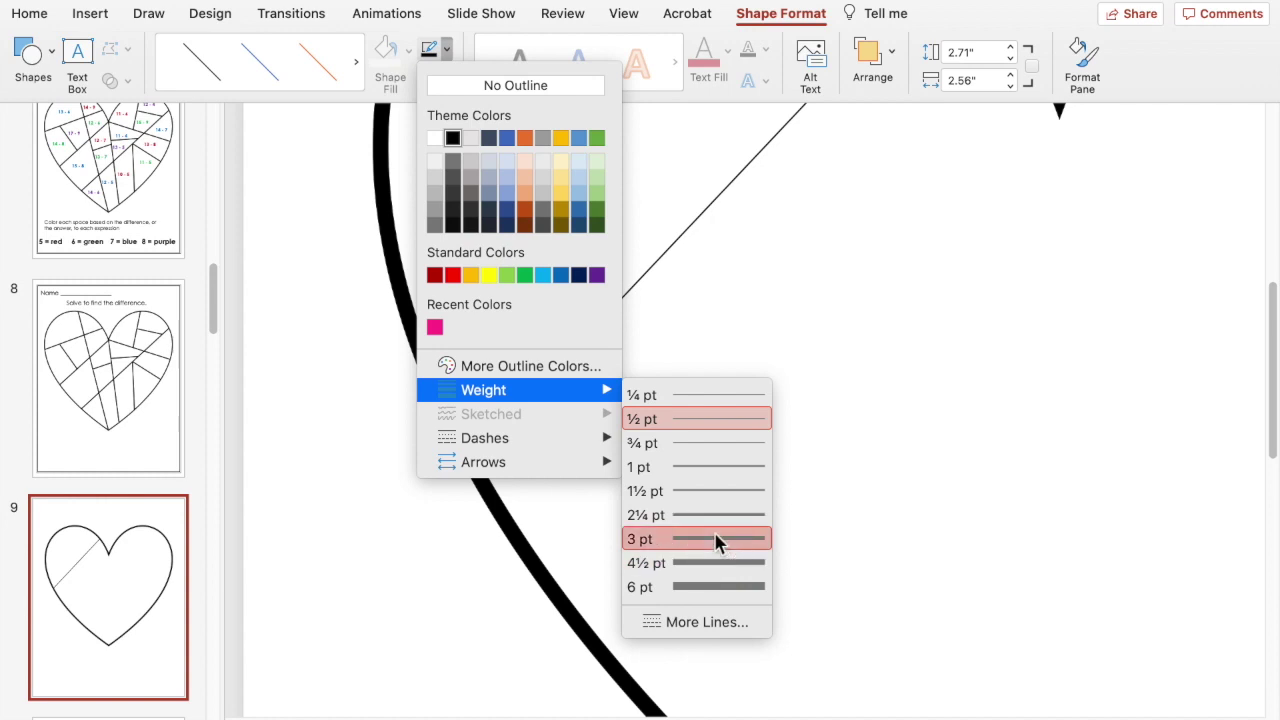
pyautogui.click(405, 505)
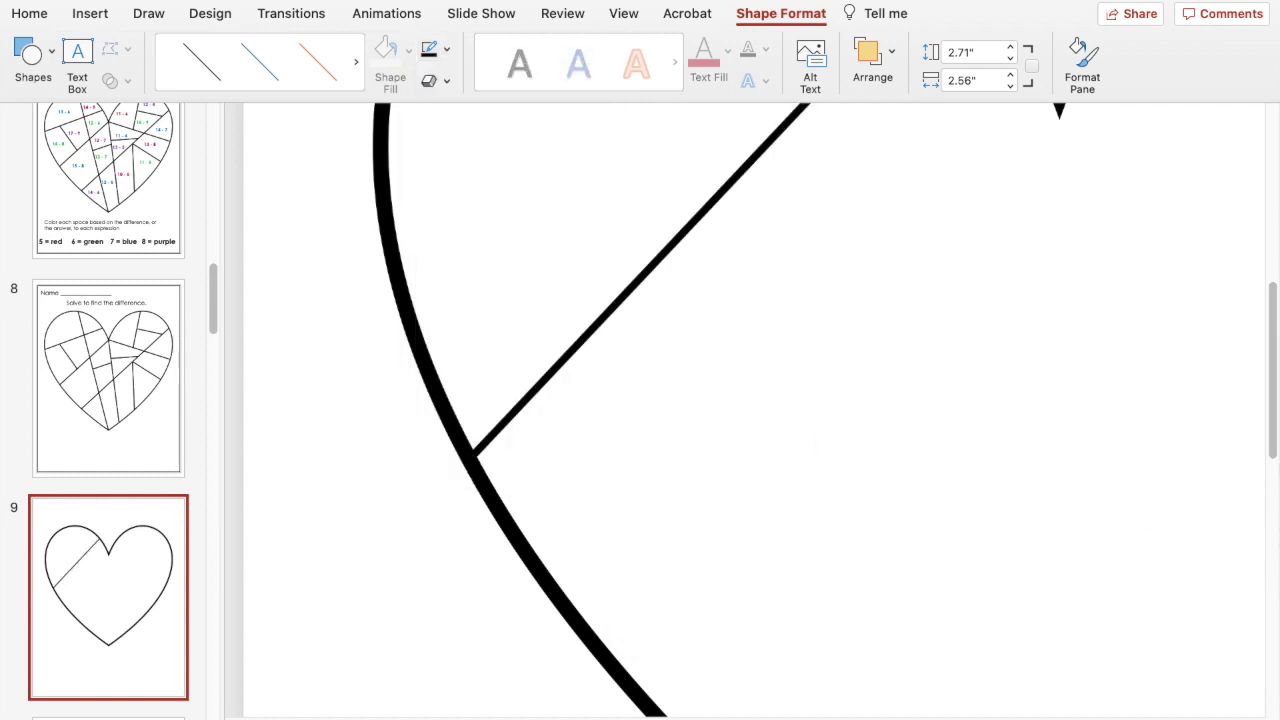
# - Adjust the diagonal line's upper end so it meets the heart outline, and check the whole heart
pyautogui.moveTo(1257, 437); pyautogui.dragTo(1257, 294)
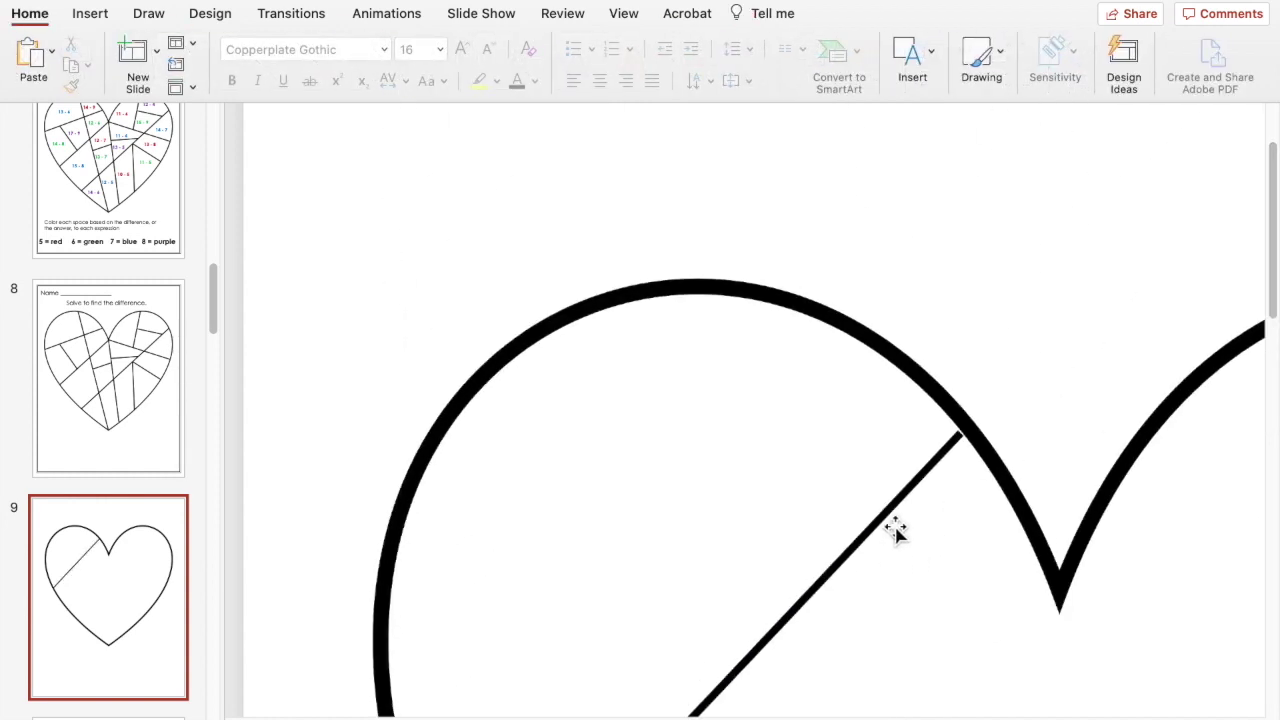
pyautogui.click(952, 445)
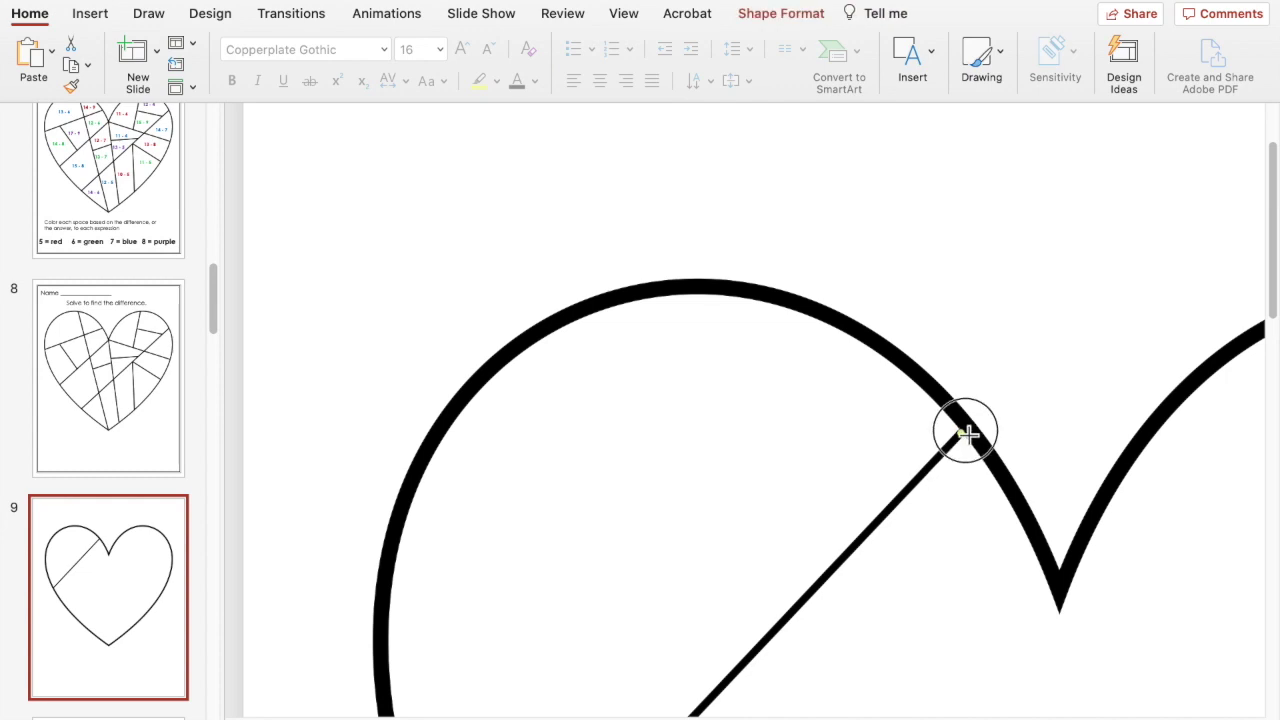
pyautogui.moveTo(967, 433); pyautogui.dragTo(967, 430)
pyautogui.click(1008, 634)
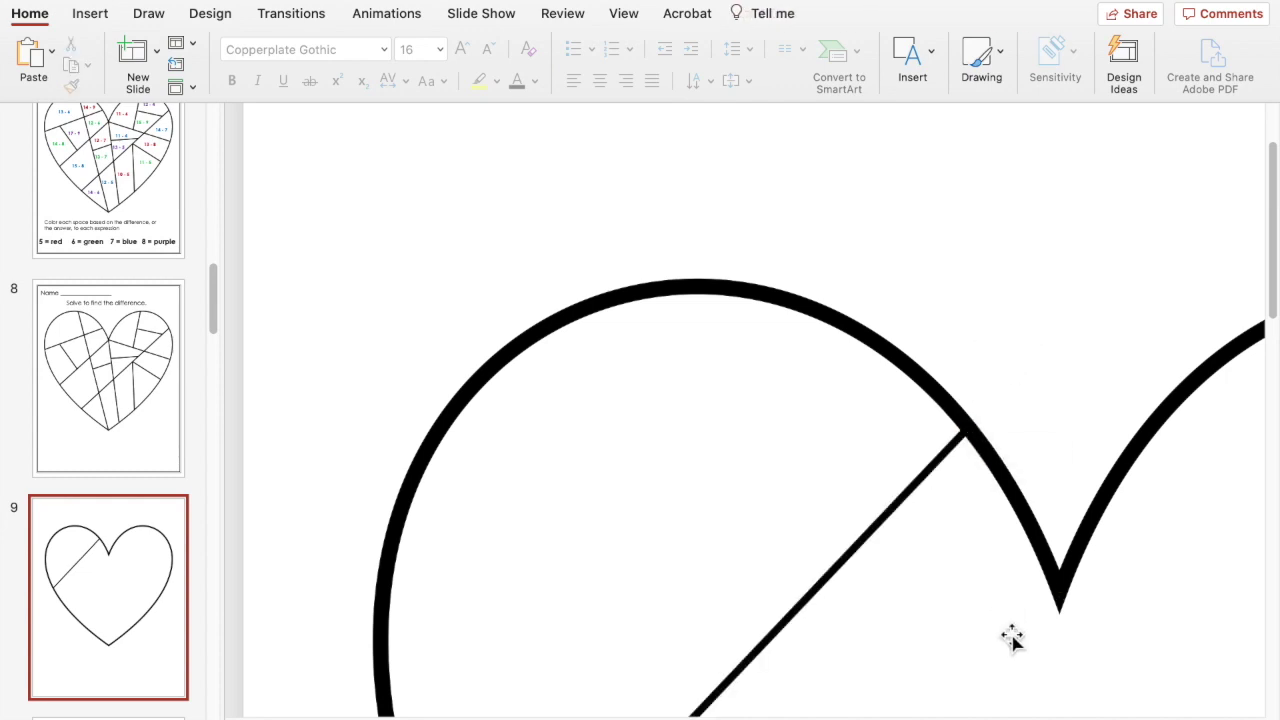
pyautogui.moveTo(1272, 298); pyautogui.dragTo(1266, 371)
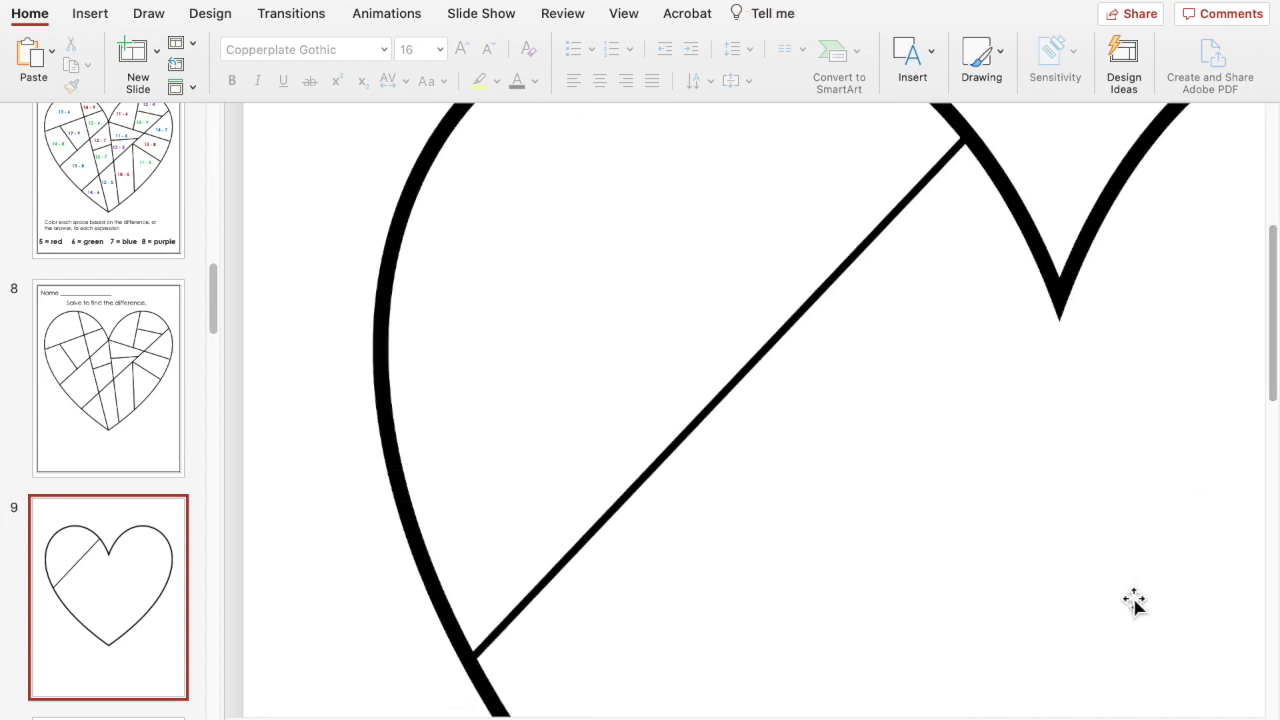
pyautogui.scroll(-6, 1043, 716)
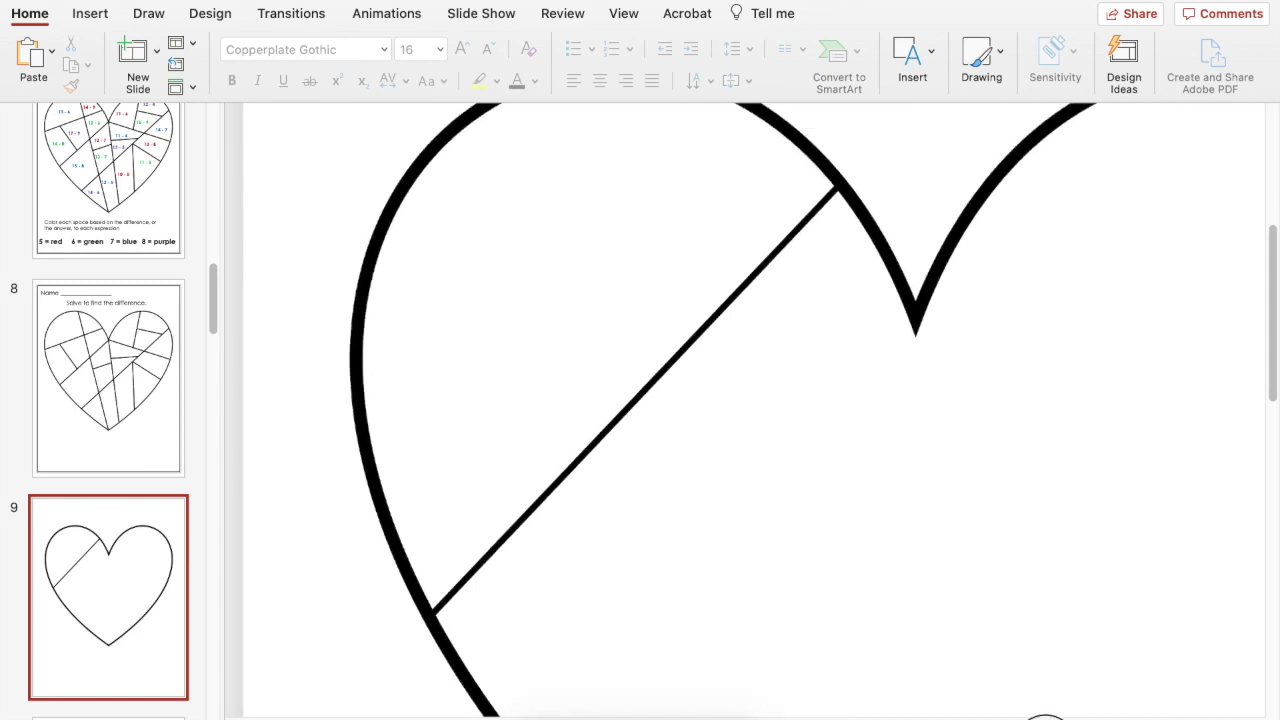
pyautogui.moveTo(1272, 390); pyautogui.dragTo(1266, 294)
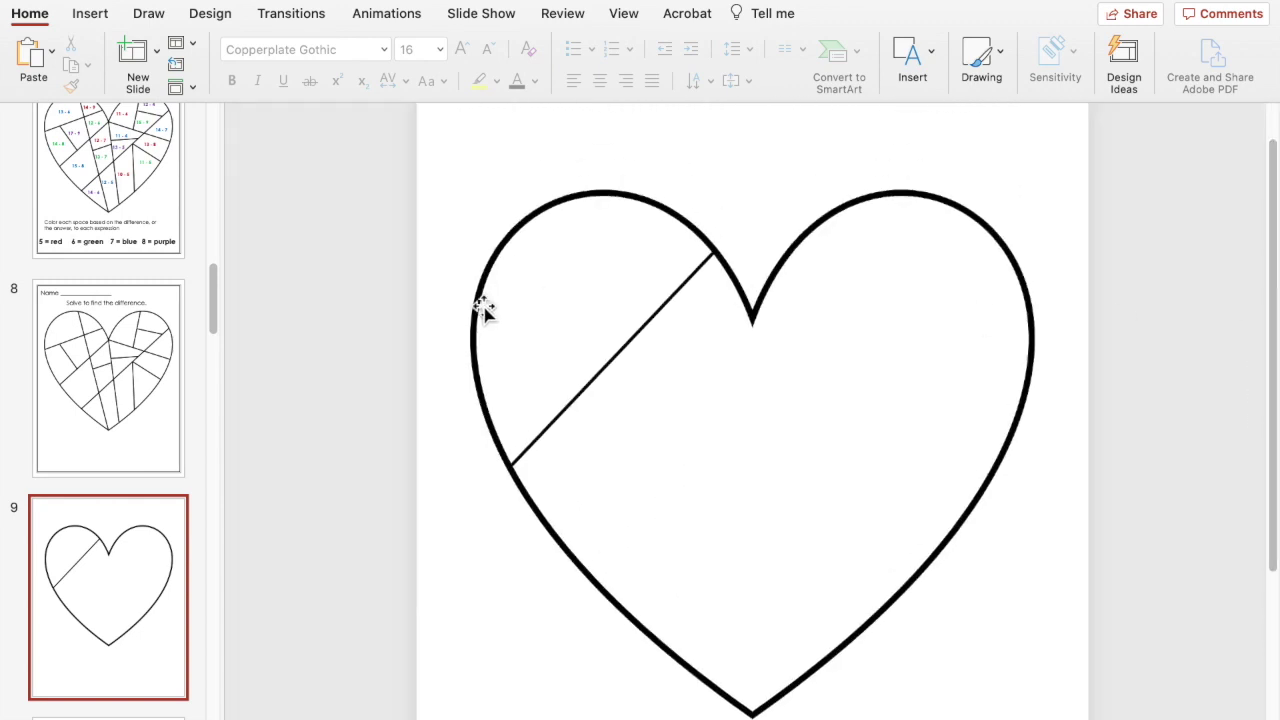
# - Copy the diagonal line and stretch the copy from the original's lower end across the heart to the right outline
pyautogui.click(613, 375)
pyautogui.moveTo(613, 375); pyautogui.dragTo(818, 415)
pyautogui.click(923, 294)
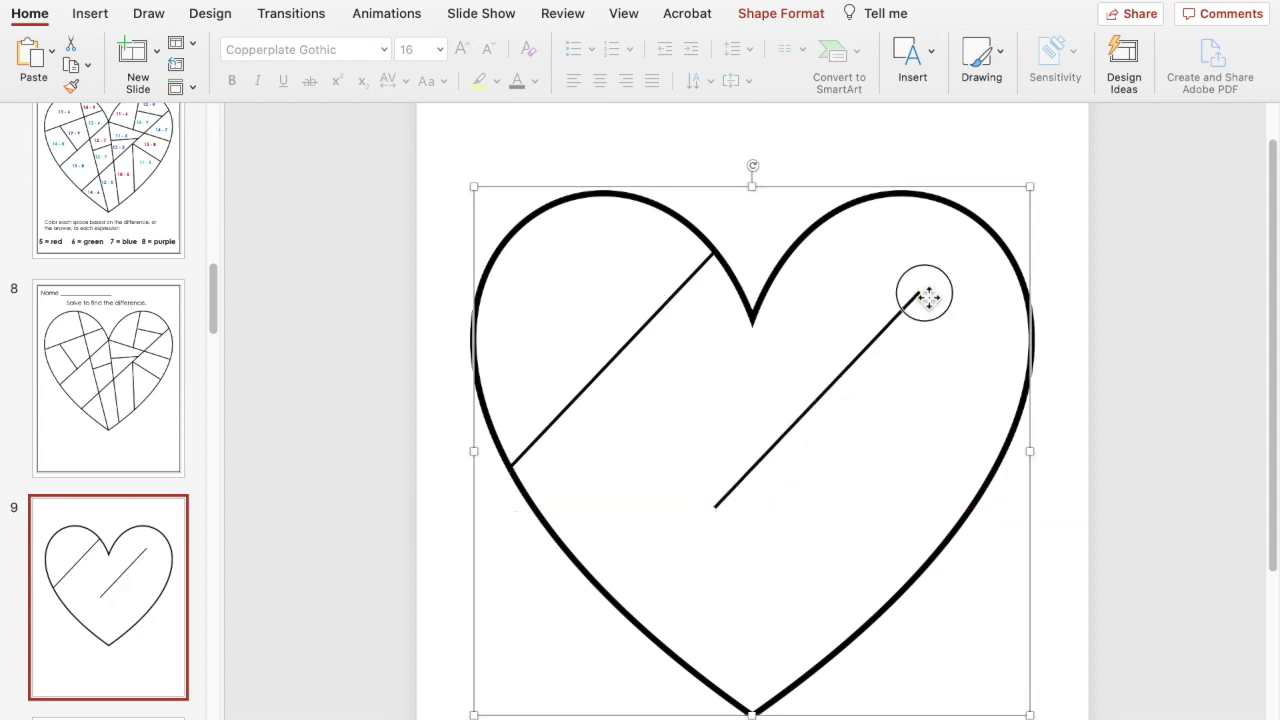
pyautogui.click(923, 292)
pyautogui.moveTo(921, 292); pyautogui.dragTo(1010, 403)
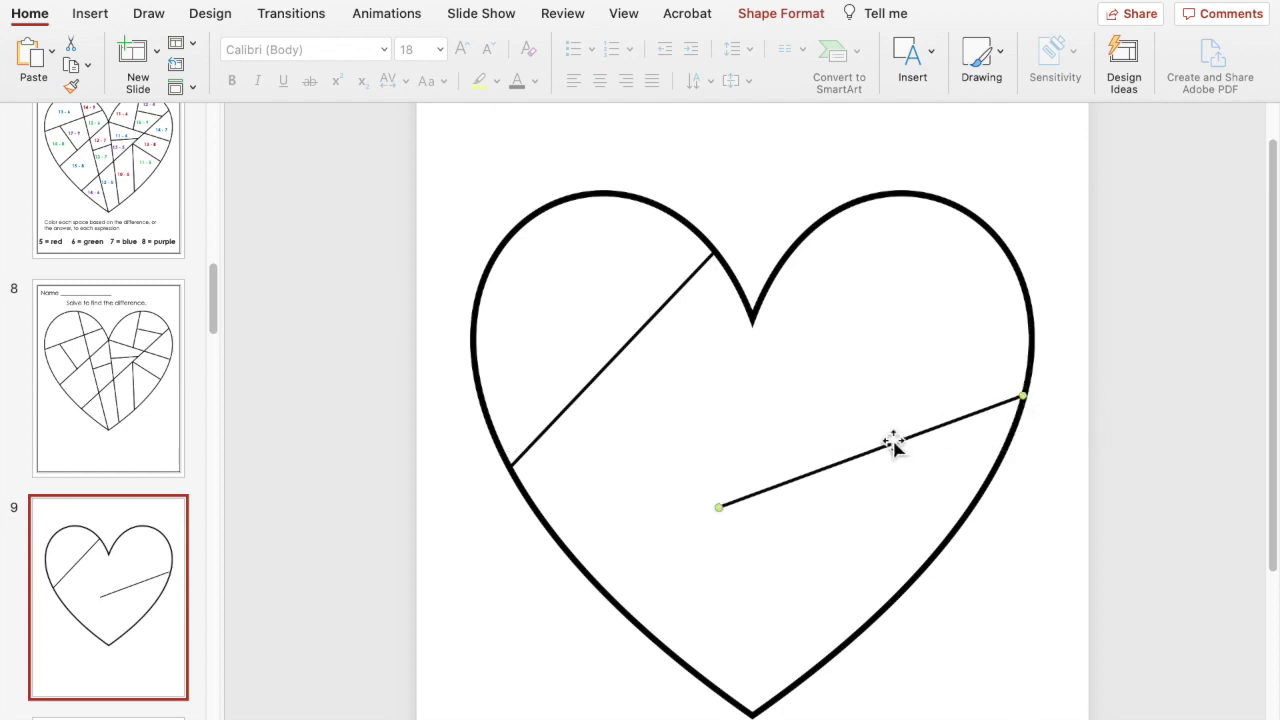
pyautogui.moveTo(720, 508); pyautogui.dragTo(510, 467)
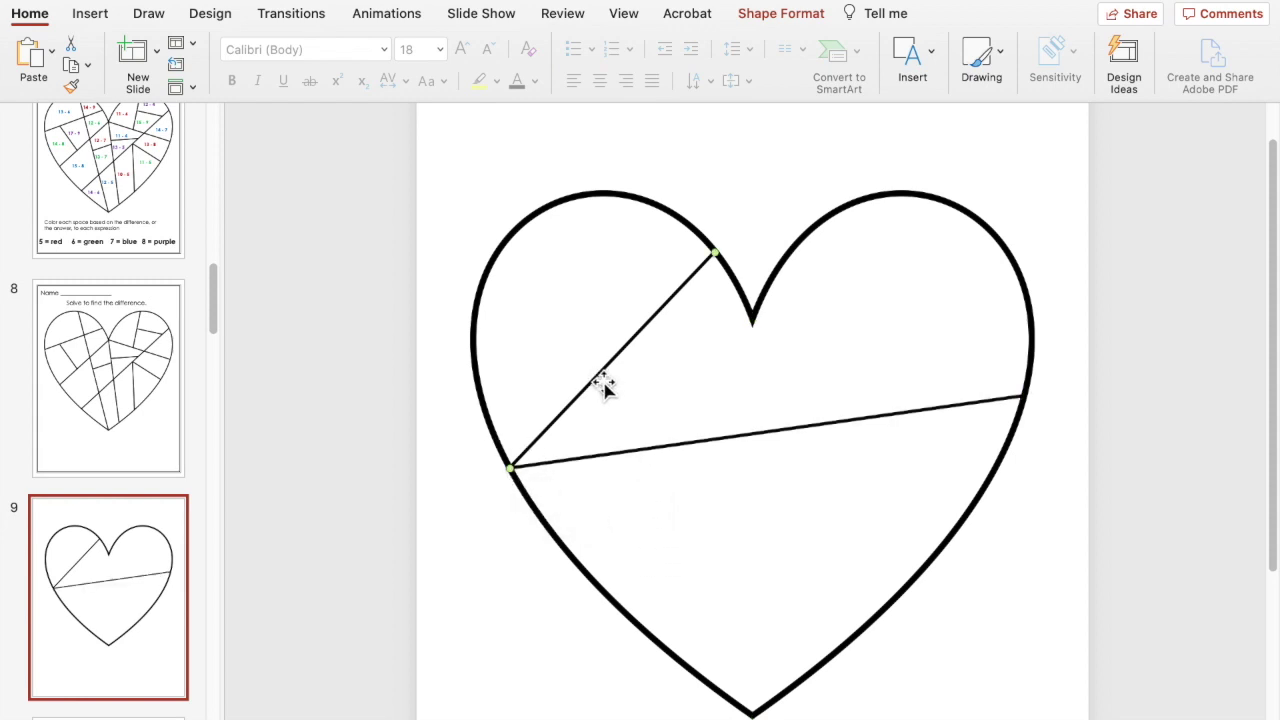
# - Copy the left lobe's diagonal line and run the copy from the right lobe's top down to the lower-right heart outline
pyautogui.moveTo(604, 386); pyautogui.dragTo(822, 345)
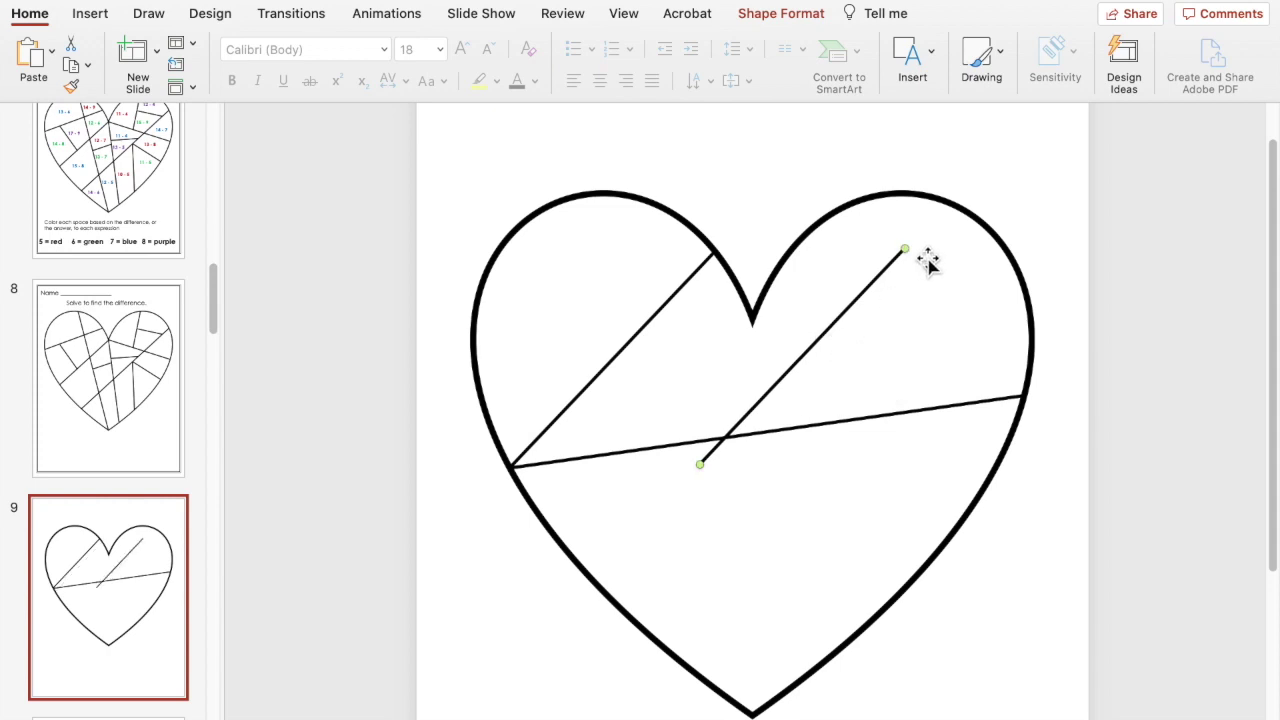
pyautogui.moveTo(905, 251); pyautogui.dragTo(881, 196)
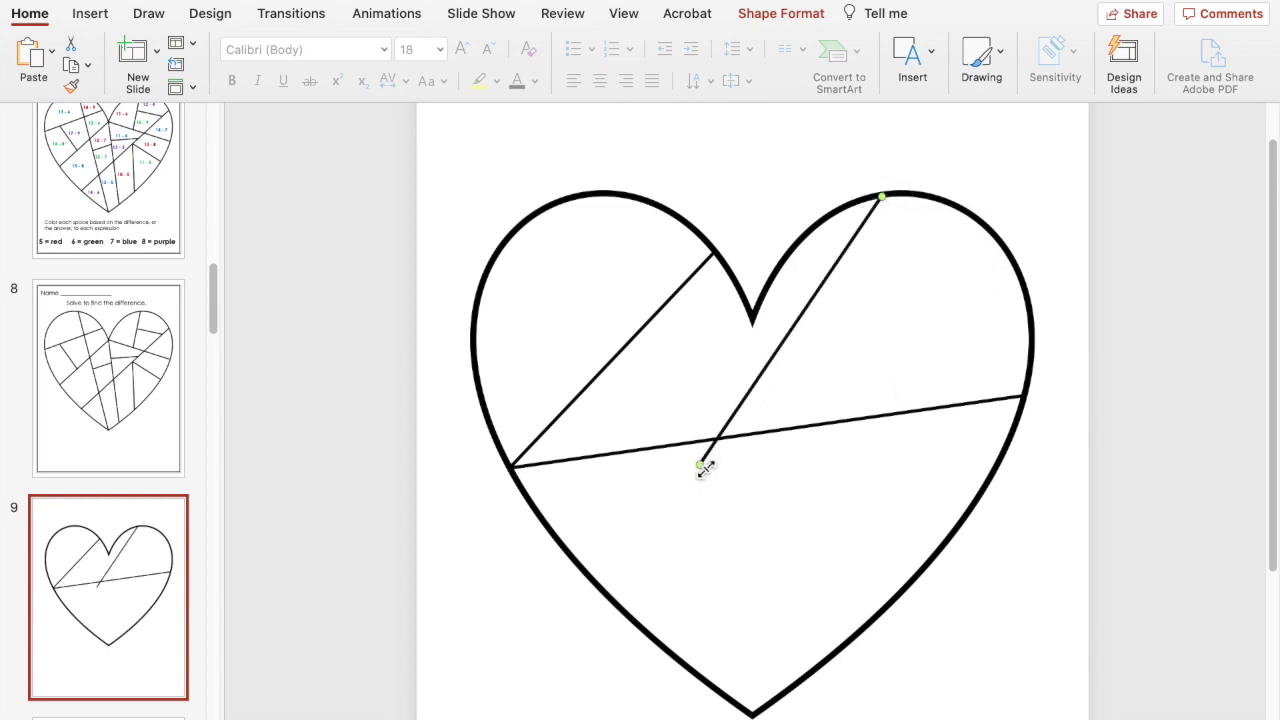
pyautogui.moveTo(703, 467); pyautogui.dragTo(943, 547)
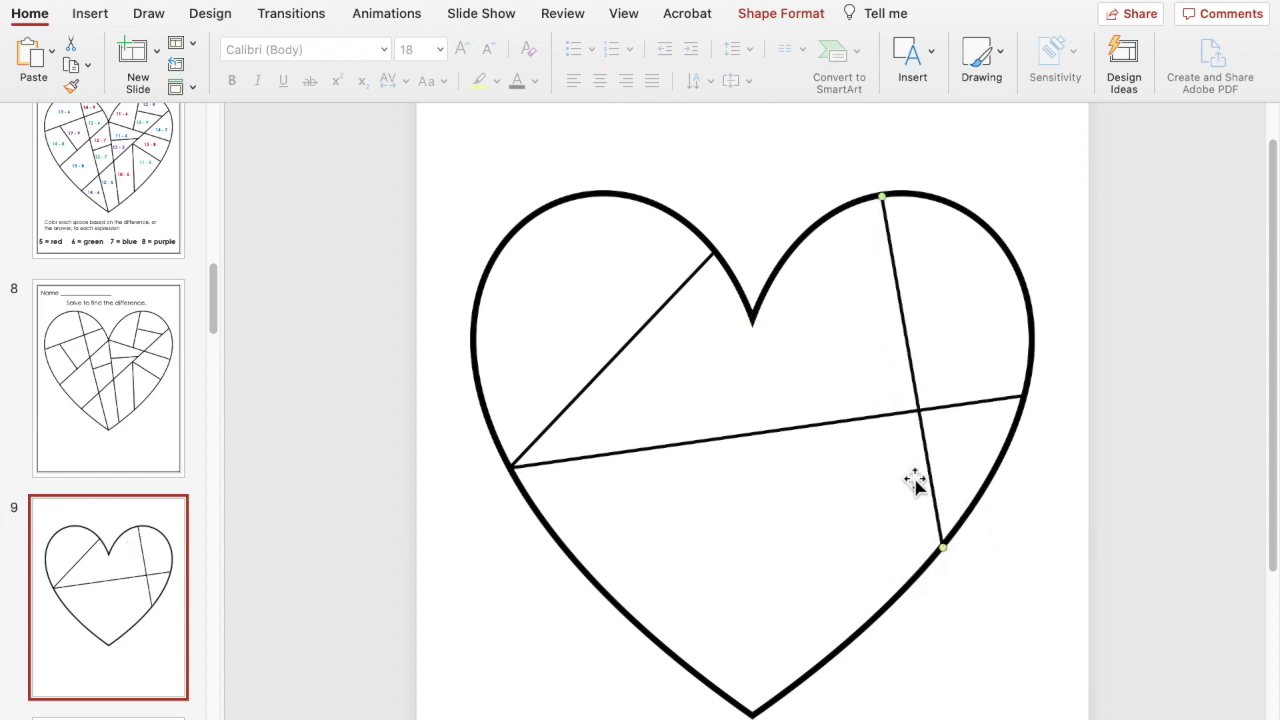
# - Duplicate the steep line twice, running one copy down from the heart's notch and one from the left lobe's top to the lower outline
pyautogui.press('super+d')
pyautogui.moveTo(935, 375); pyautogui.dragTo(900, 386)
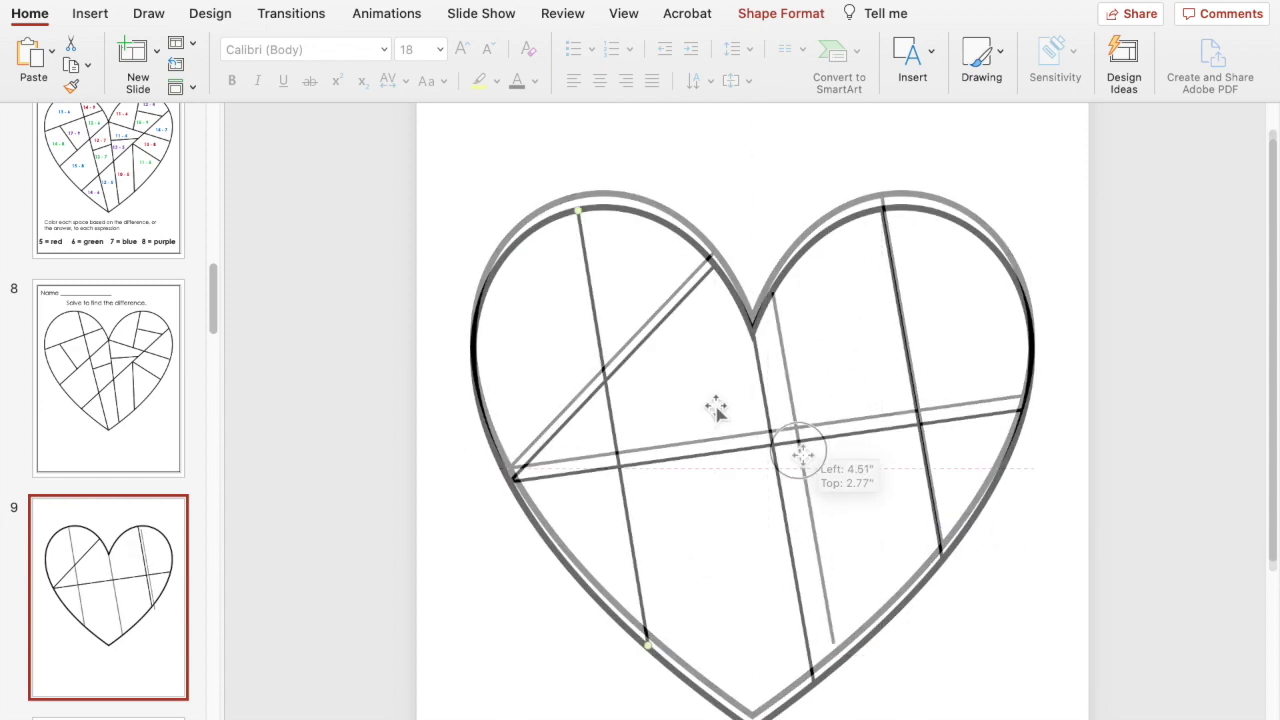
pyautogui.click(672, 605)
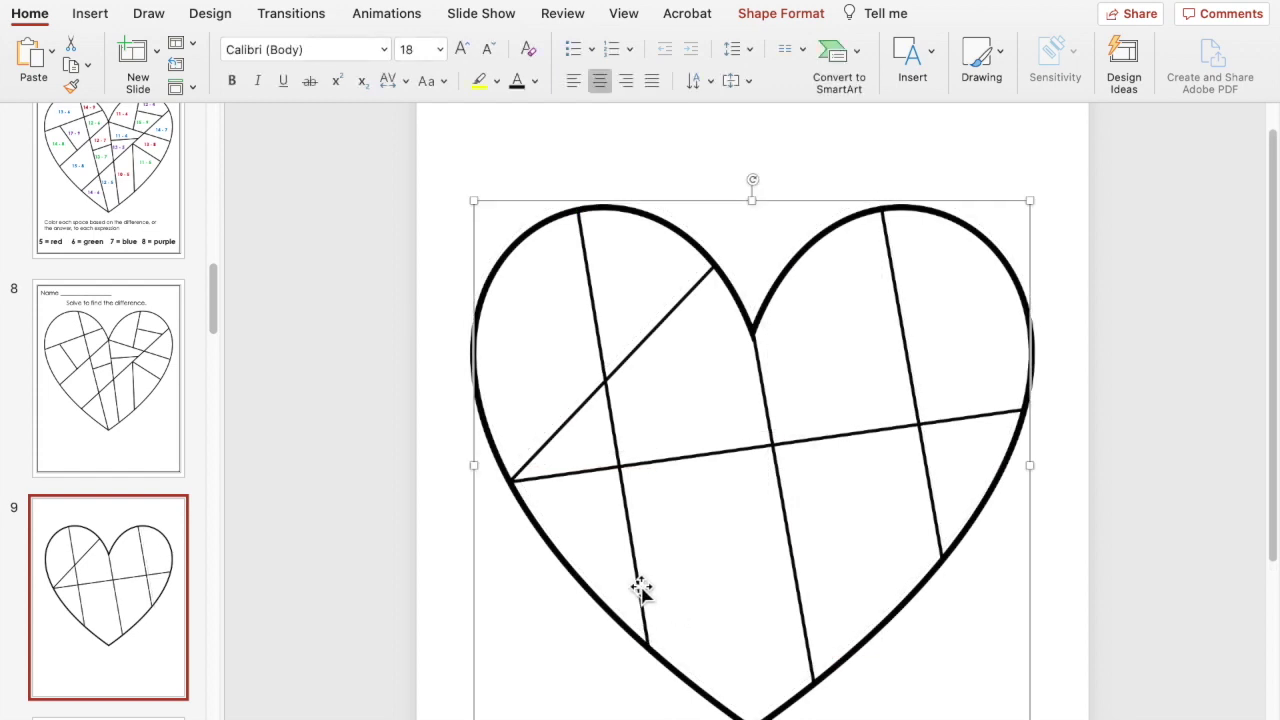
# - Duplicate the left steep line and fit the copy between the right lobe's top and the center intersection
pyautogui.click(640, 587)
pyautogui.press('super+d')
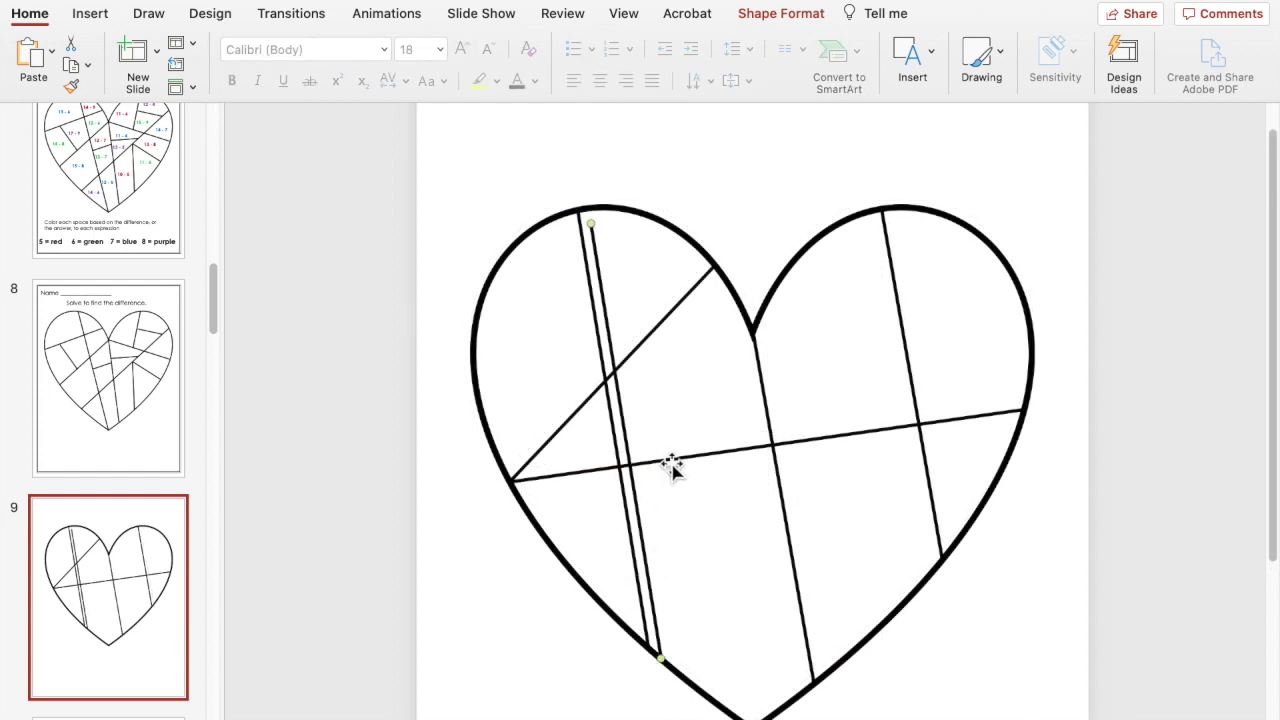
pyautogui.moveTo(634, 409); pyautogui.dragTo(738, 352)
pyautogui.moveTo(712, 289); pyautogui.dragTo(857, 292)
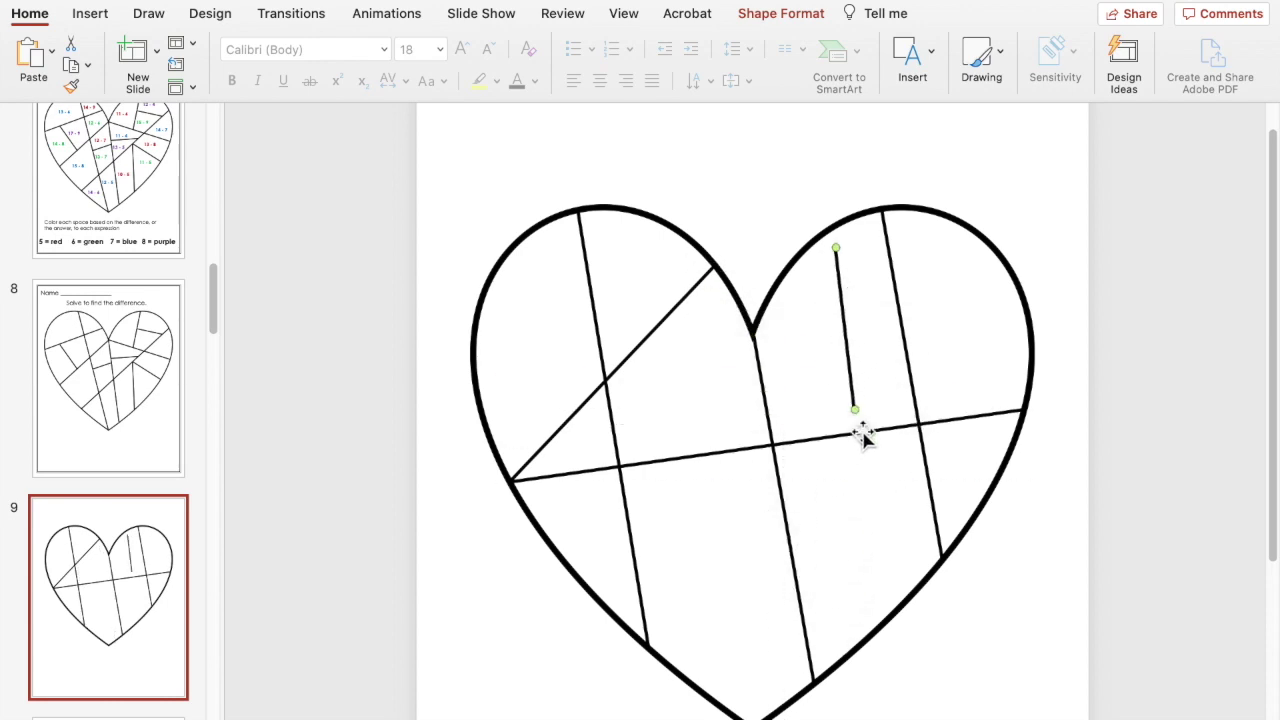
pyautogui.moveTo(855, 410); pyautogui.dragTo(775, 443)
pyautogui.moveTo(835, 248); pyautogui.dragTo(880, 215)
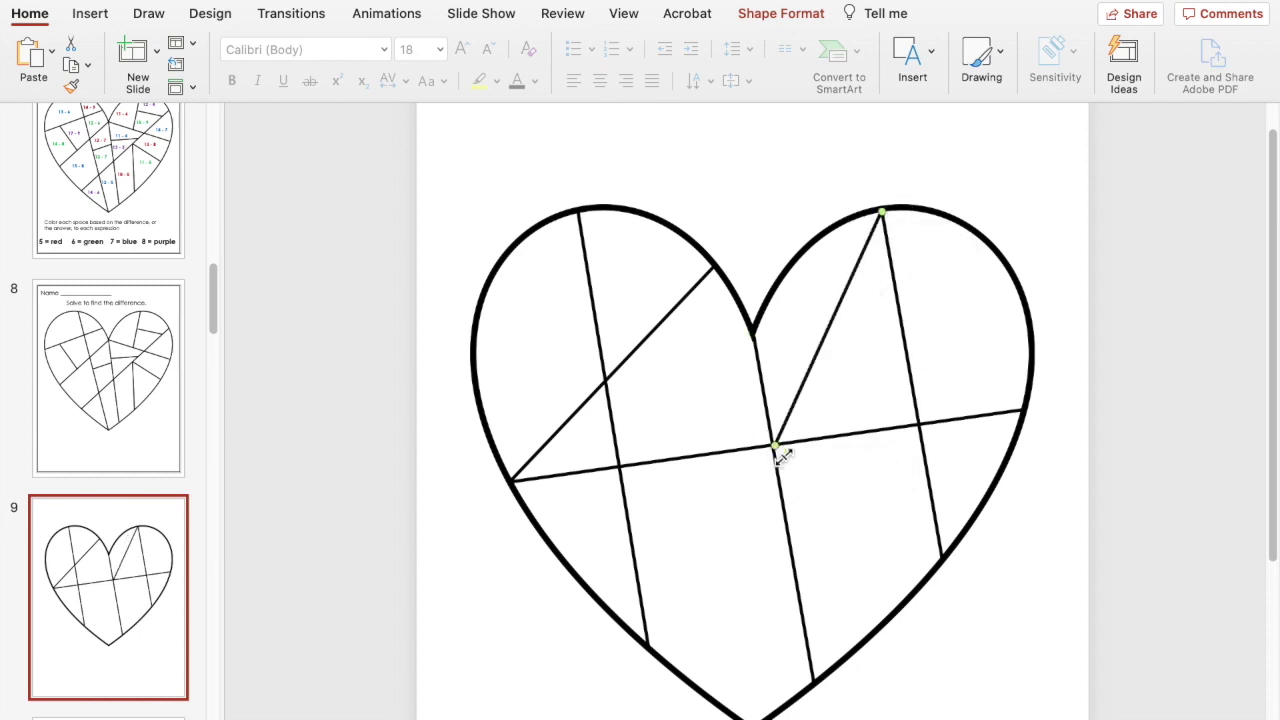
# - Add three more dividing lines in the heart's left lobe, lower middle and lower right, and check the whole heart
pyautogui.press('super+d')
pyautogui.moveTo(1023, 337); pyautogui.dragTo(711, 568)
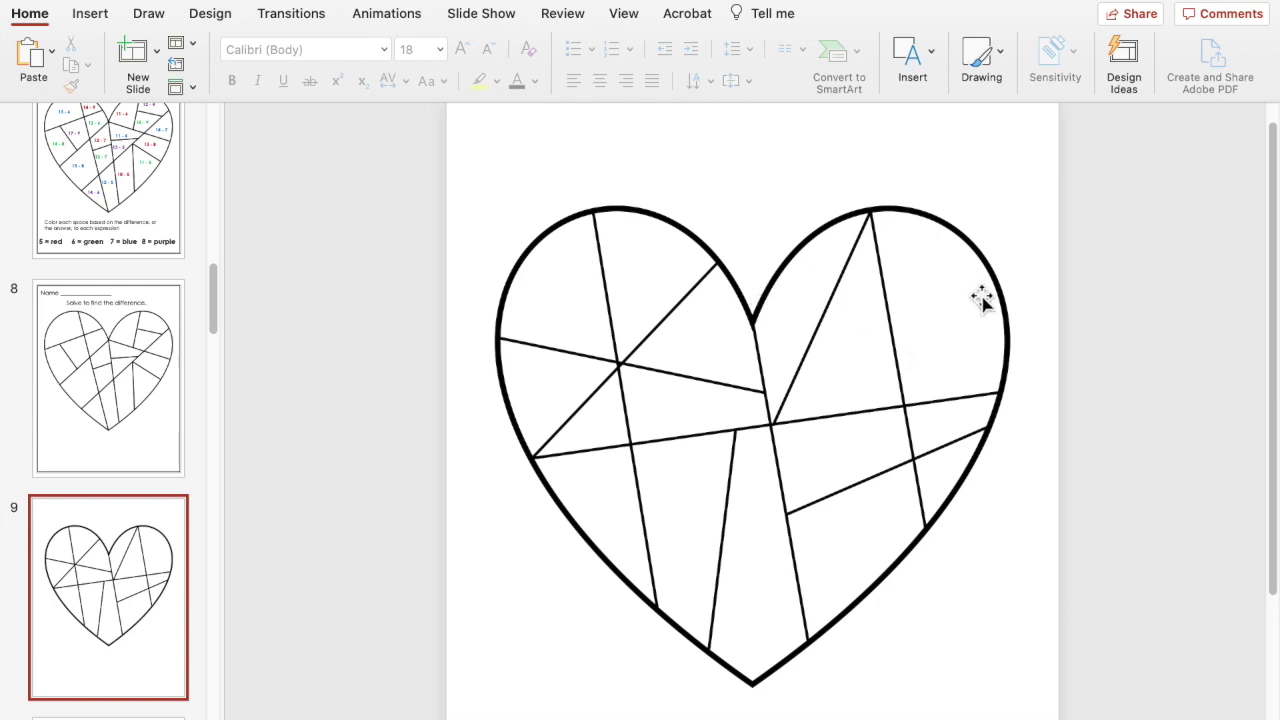
pyautogui.moveTo(1274, 366); pyautogui.dragTo(1276, 258)
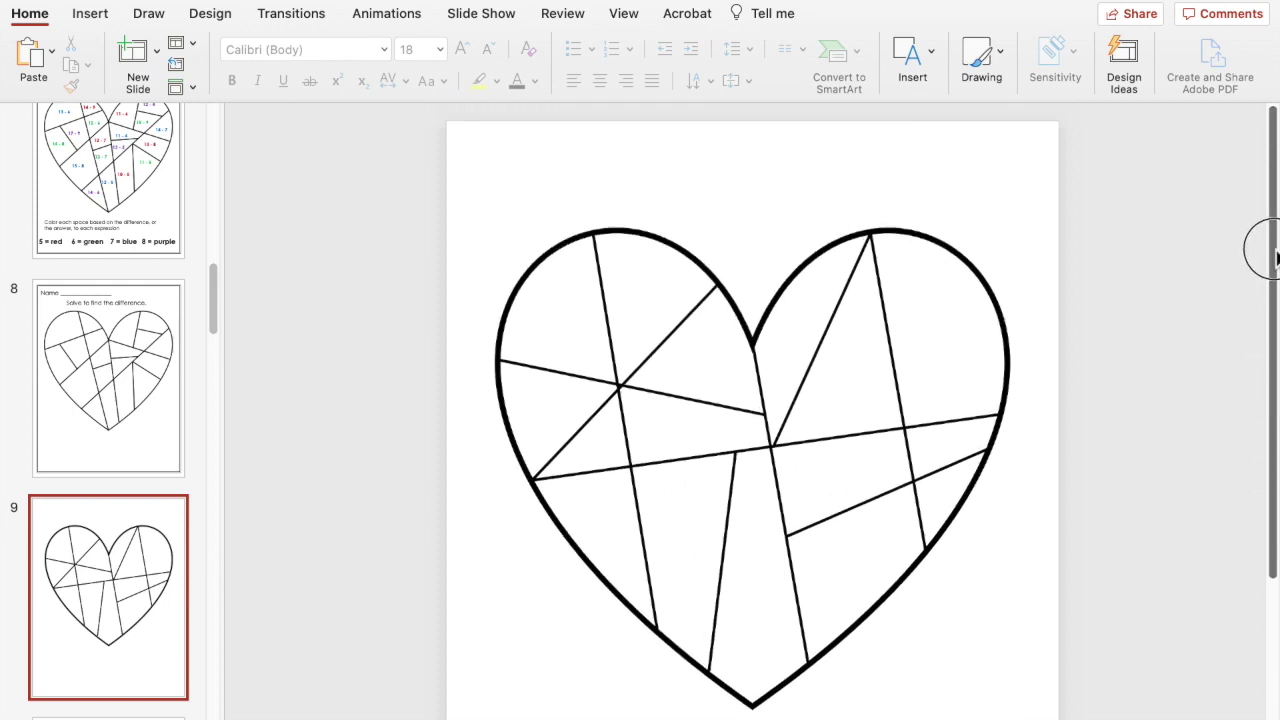
pyautogui.scroll(-5, 532, 433)
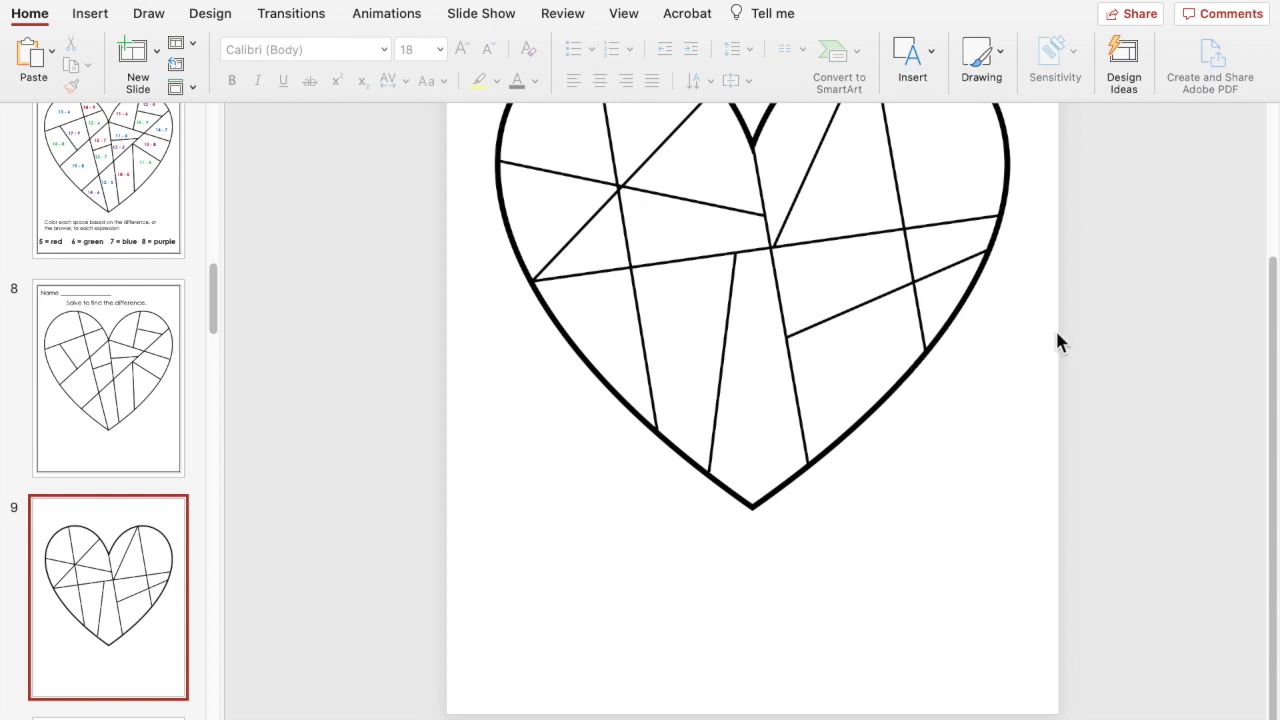
# - Add a text box below the heart's left side reading "5 = red" in 28 pt Cooper
pyautogui.moveTo(1276, 520)
pyautogui.mouseDown()
pyautogui.moveTo(1277, 378)
pyautogui.moveTo(1265, 380)
pyautogui.moveTo(1266, 505)
pyautogui.mouseUp()
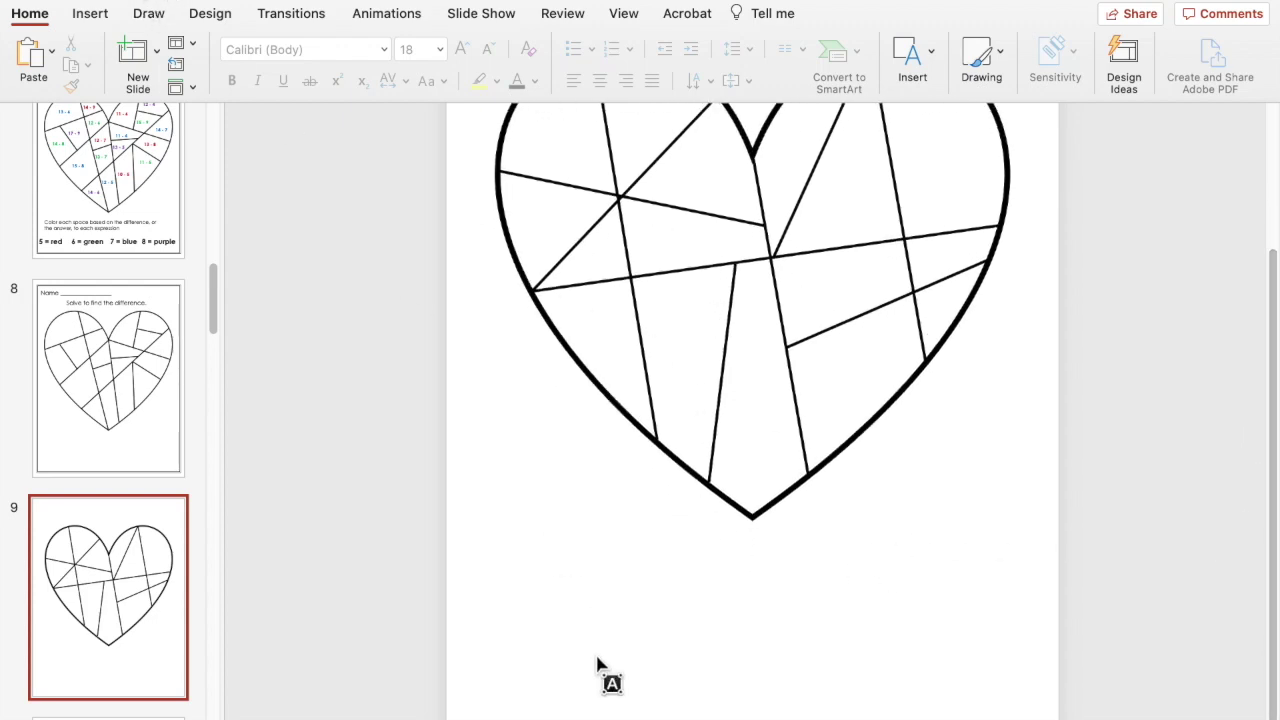
pyautogui.moveTo(499, 579); pyautogui.dragTo(683, 632)
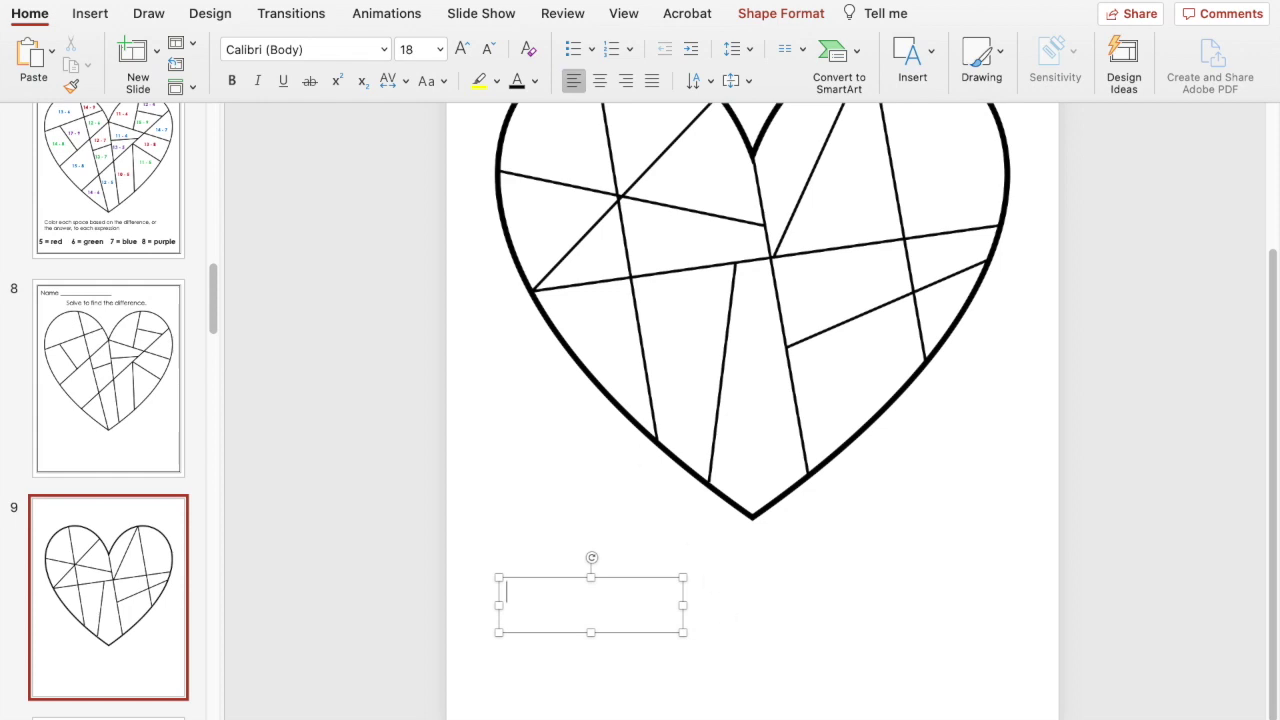
pyautogui.click(384, 49)
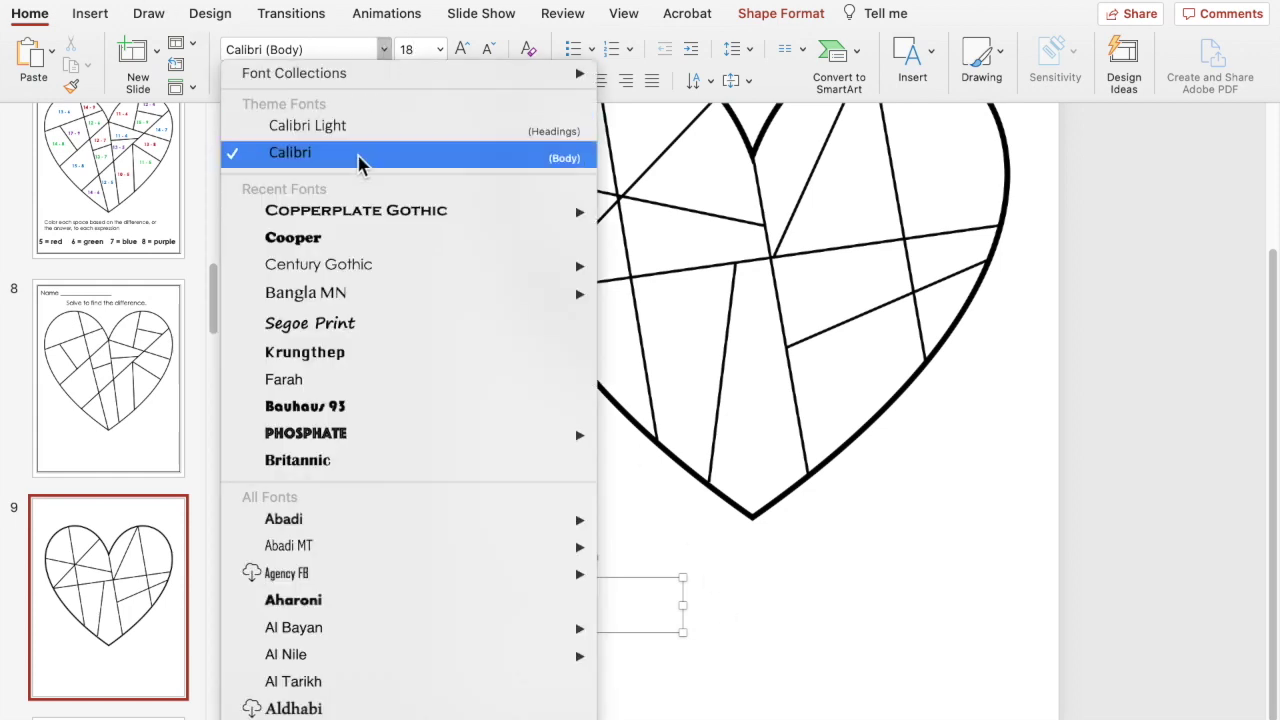
pyautogui.click(376, 240)
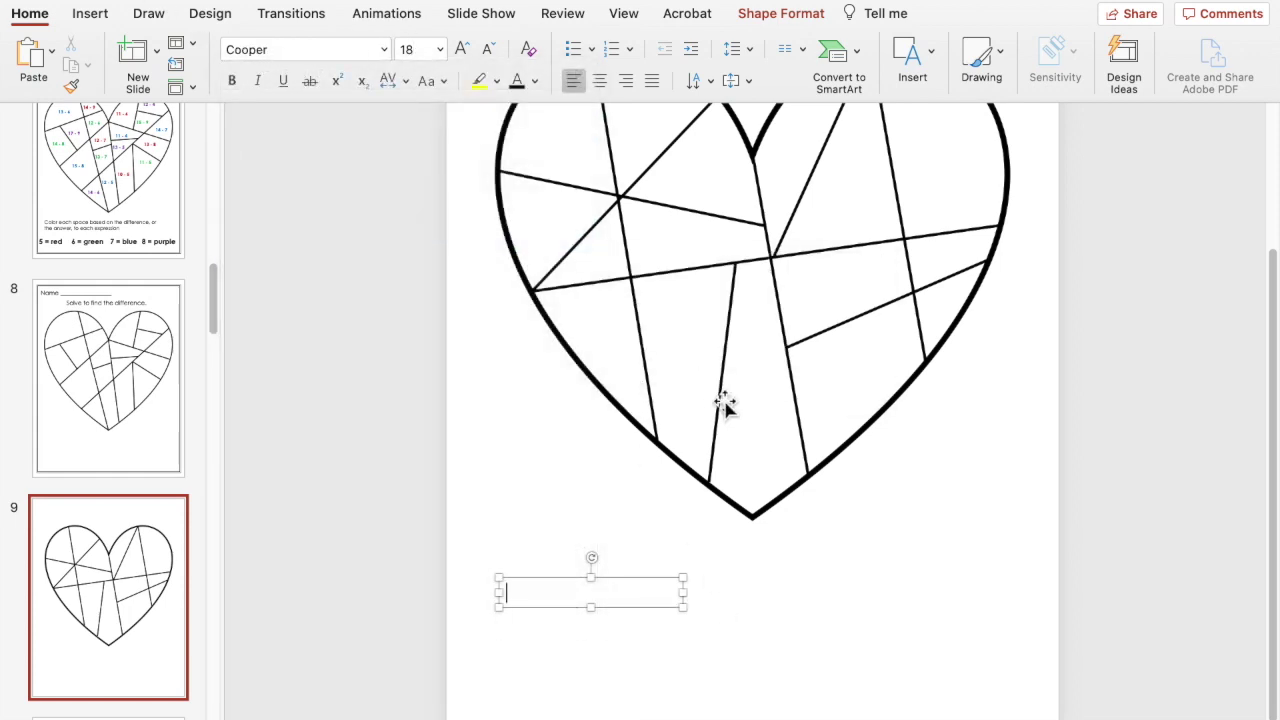
pyautogui.click(440, 49)
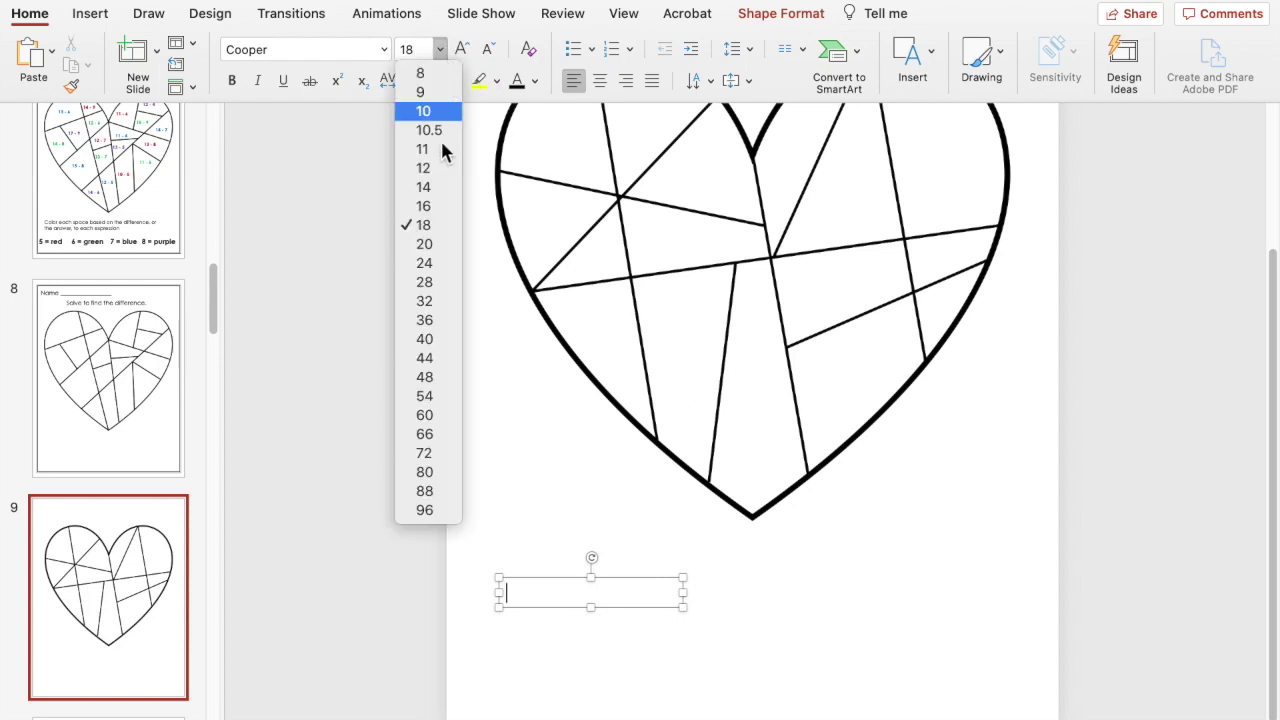
pyautogui.click(440, 284)
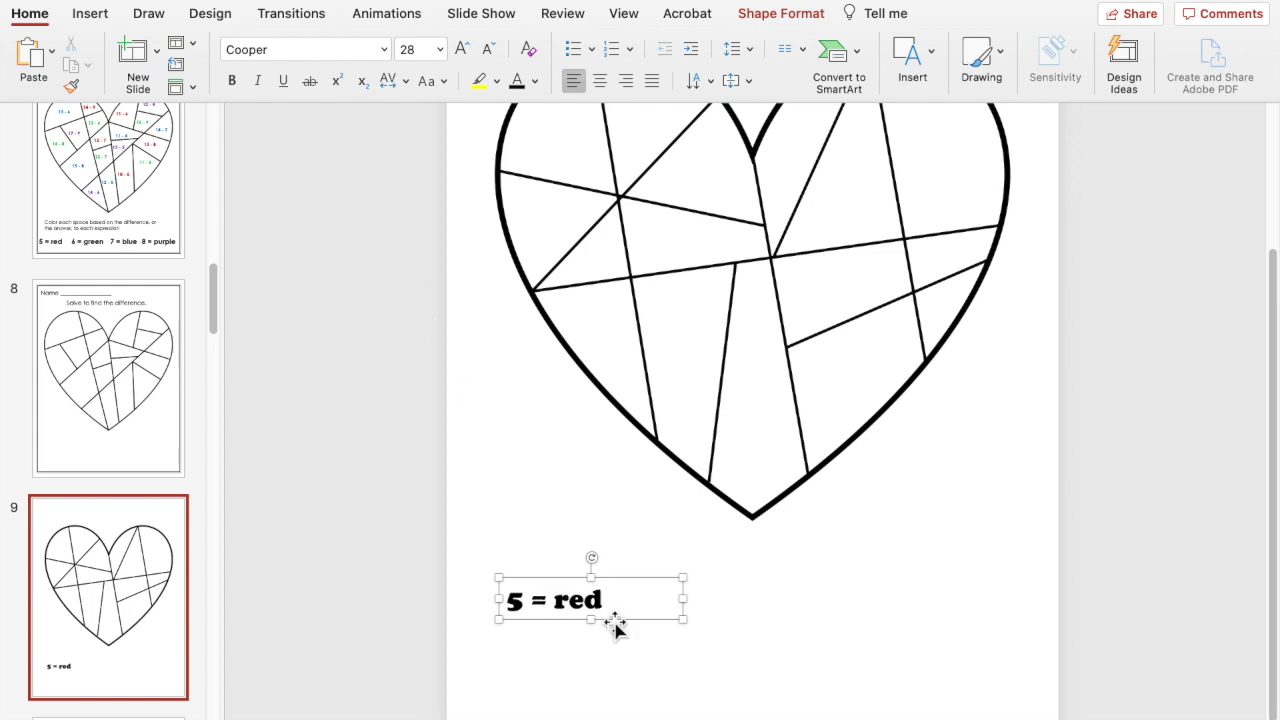
# - Move the "5 = red" label down toward the page's left edge and set its font to Century Gothic Bold
pyautogui.moveTo(614, 617); pyautogui.dragTo(482, 634)
pyautogui.click(388, 50)
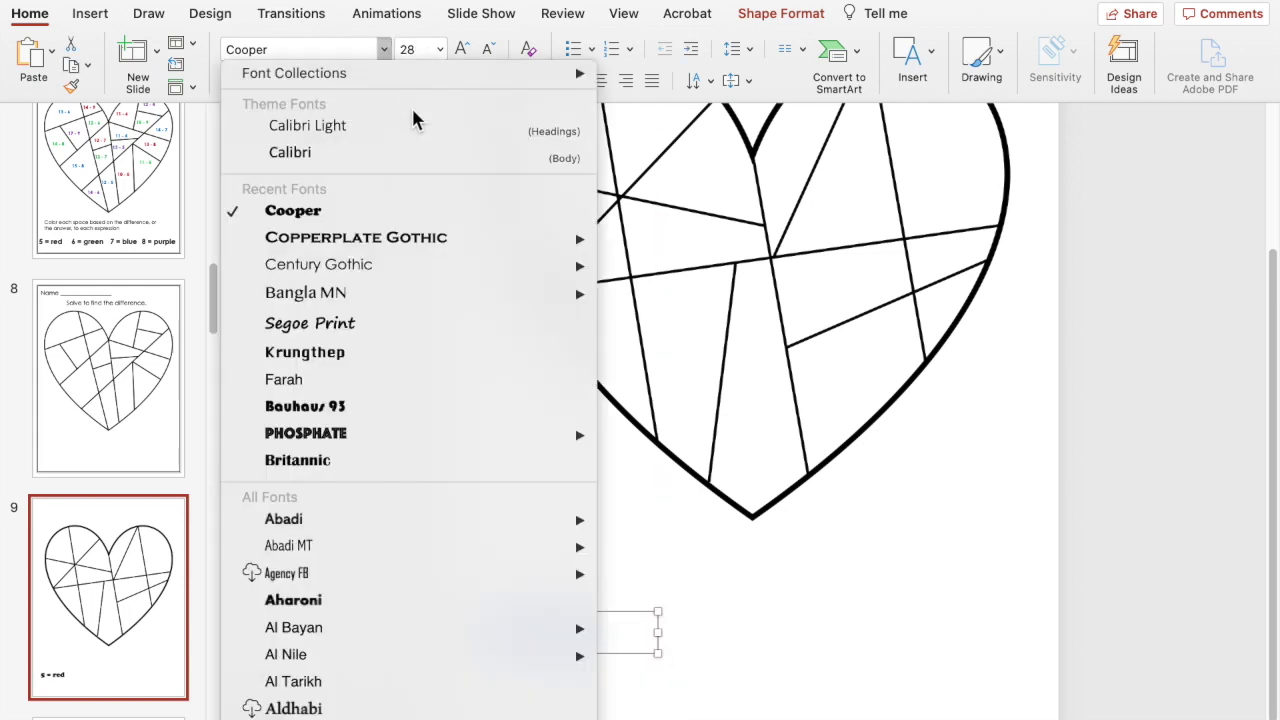
pyautogui.moveTo(519, 284)
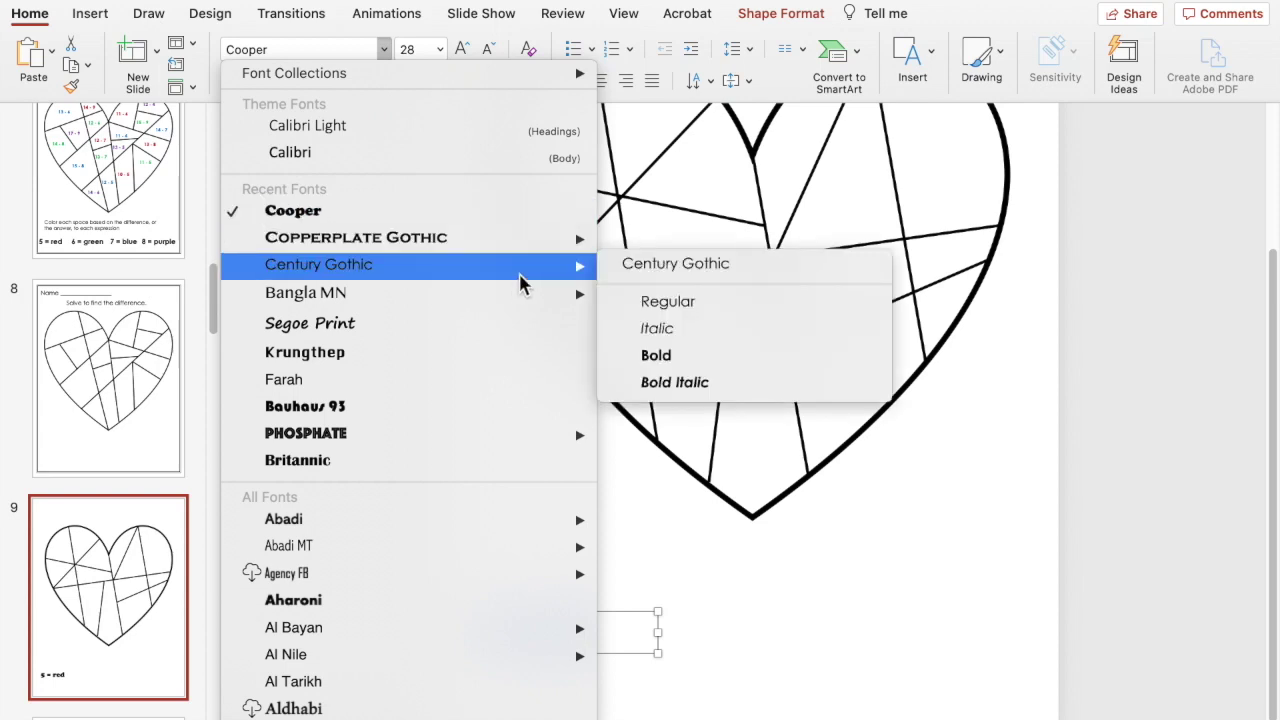
pyautogui.click(656, 356)
# - Duplicate the "5 = red" label beside it, change the copy to "6 = green" and widen it to fit one line
pyautogui.moveTo(660, 640); pyautogui.dragTo(727, 657)
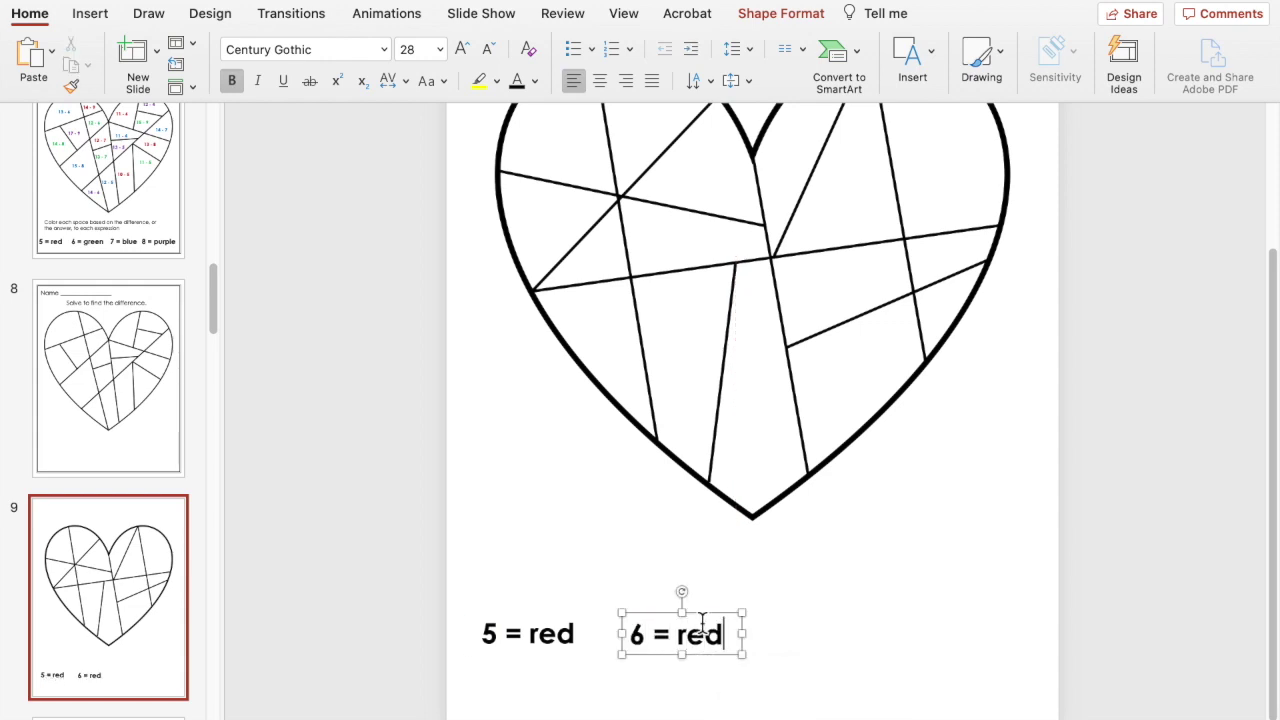
pyautogui.write('gree')
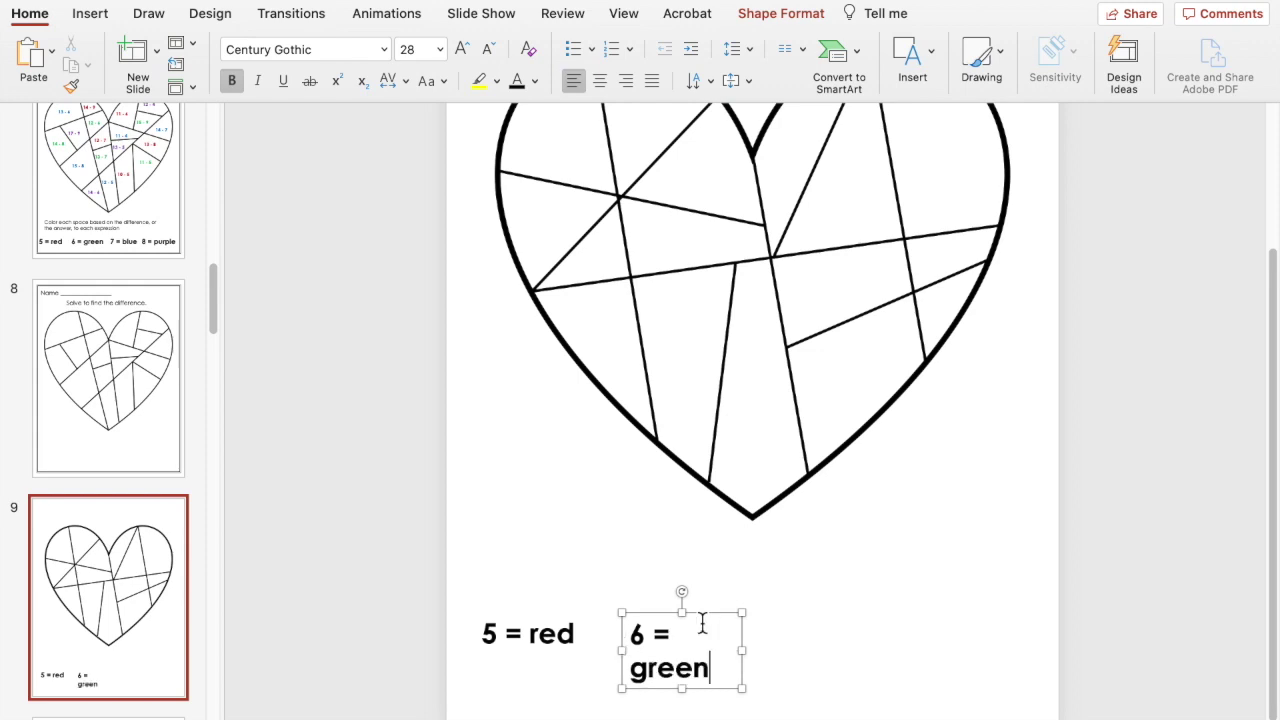
pyautogui.write('n')
pyautogui.moveTo(754, 658)
pyautogui.mouseDown()
pyautogui.moveTo(777, 652)
pyautogui.moveTo(768, 658)
pyautogui.mouseUp()
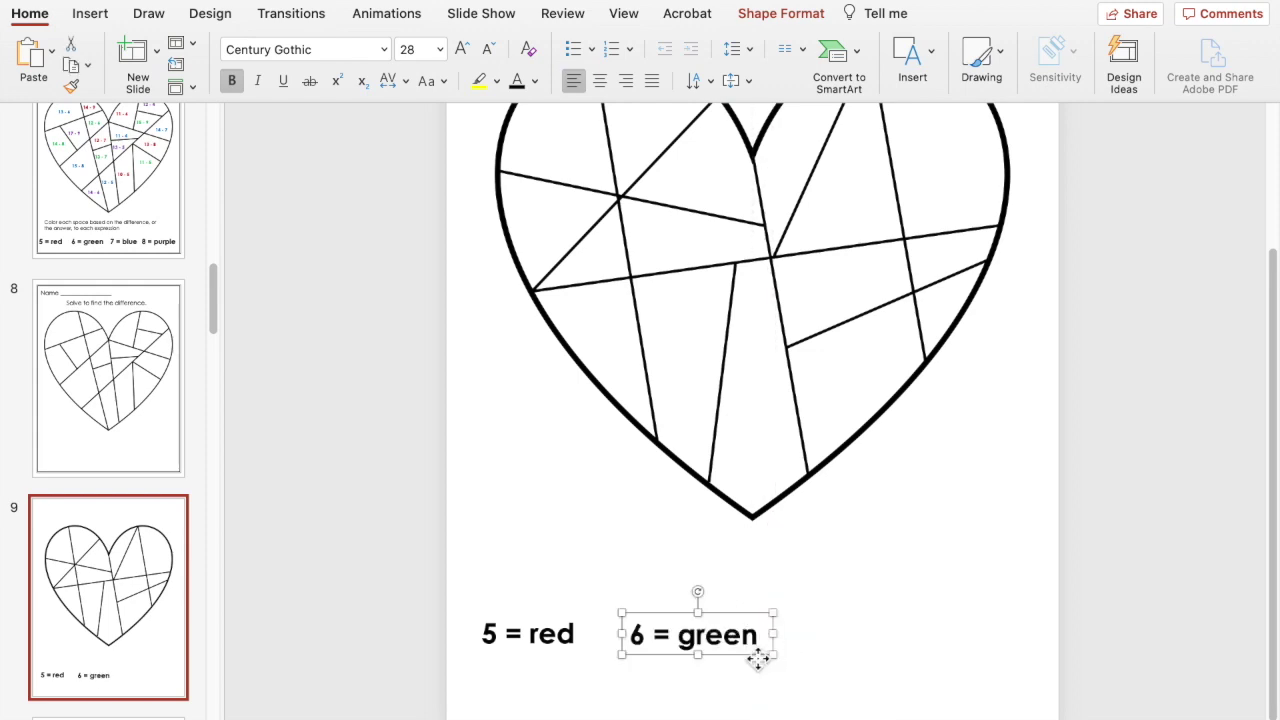
# - Duplicate the "6 = green" label twice along the row, shift the original left, and change the first copy to "7 = blue"
pyautogui.press('super+d')
pyautogui.press('super+d')
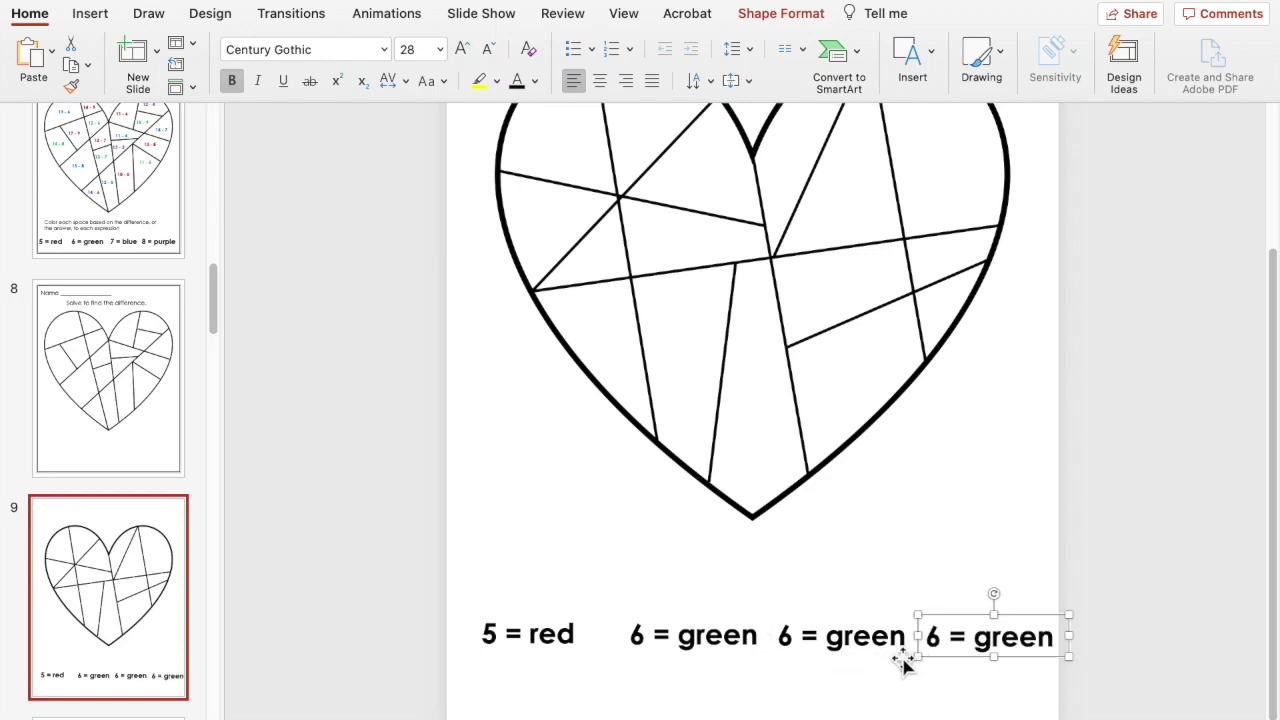
pyautogui.click(676, 650)
pyautogui.moveTo(716, 652); pyautogui.dragTo(695, 657)
pyautogui.click(787, 637)
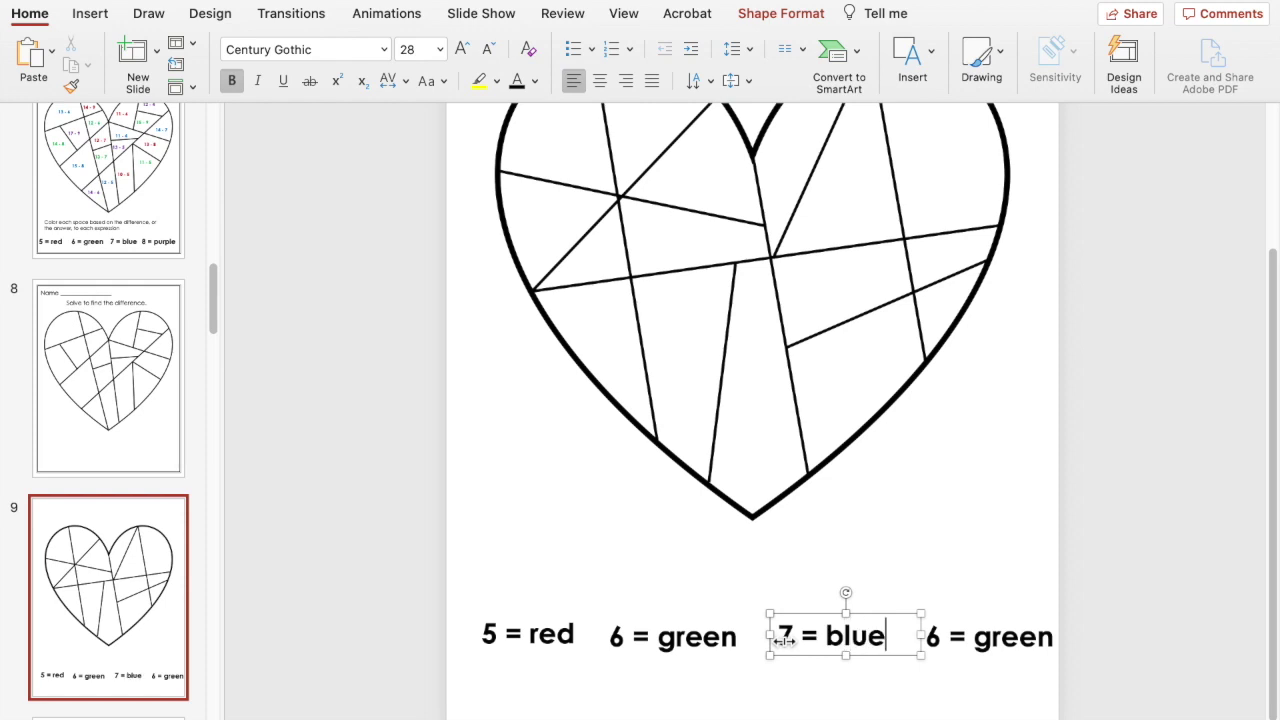
# - Change the last color label in the row to "8 = purple"
pyautogui.click(958, 628)
pyautogui.click(940, 636)
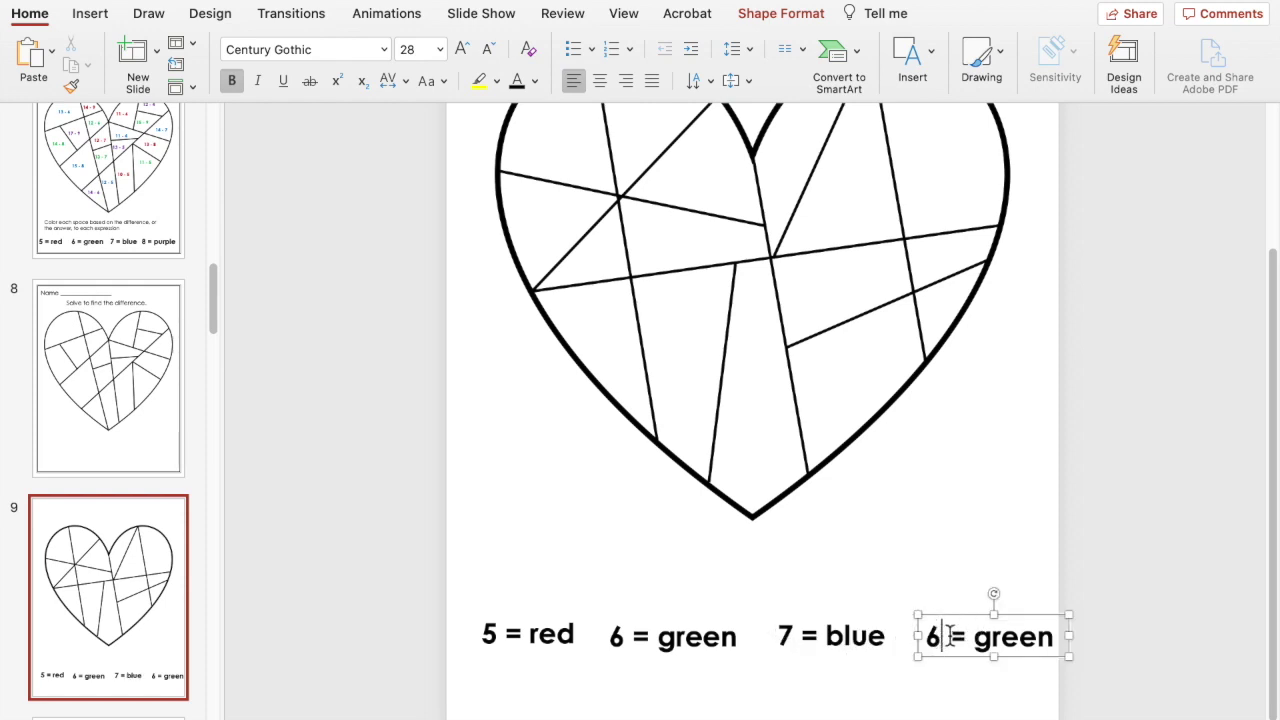
pyautogui.press('BackSpace')
pyautogui.write('8')
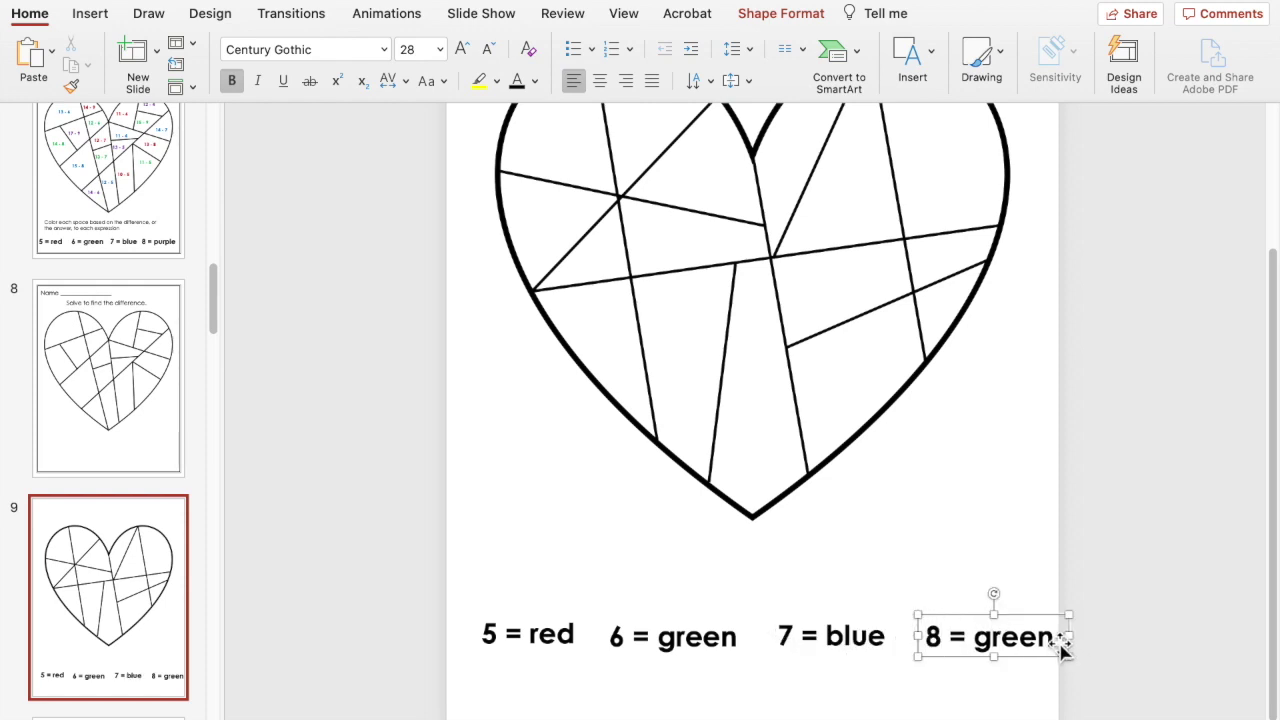
pyautogui.moveTo(1051, 636); pyautogui.dragTo(992, 642)
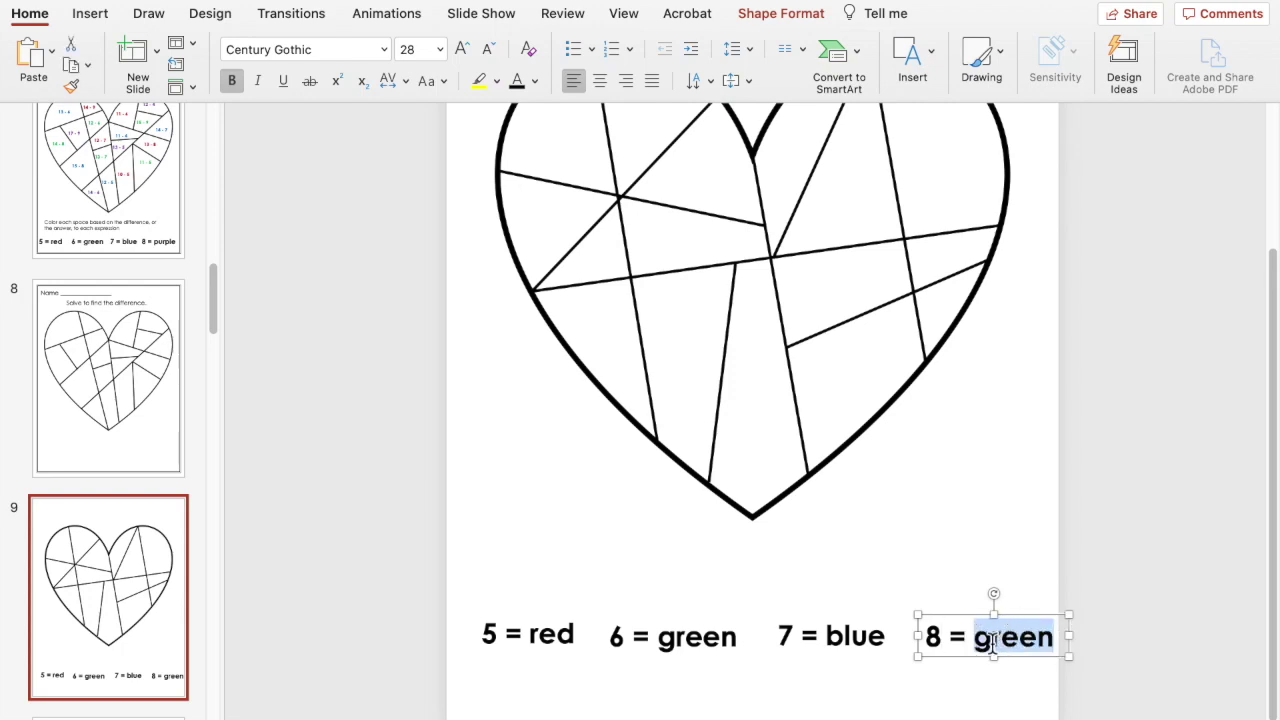
pyautogui.write('purpl')
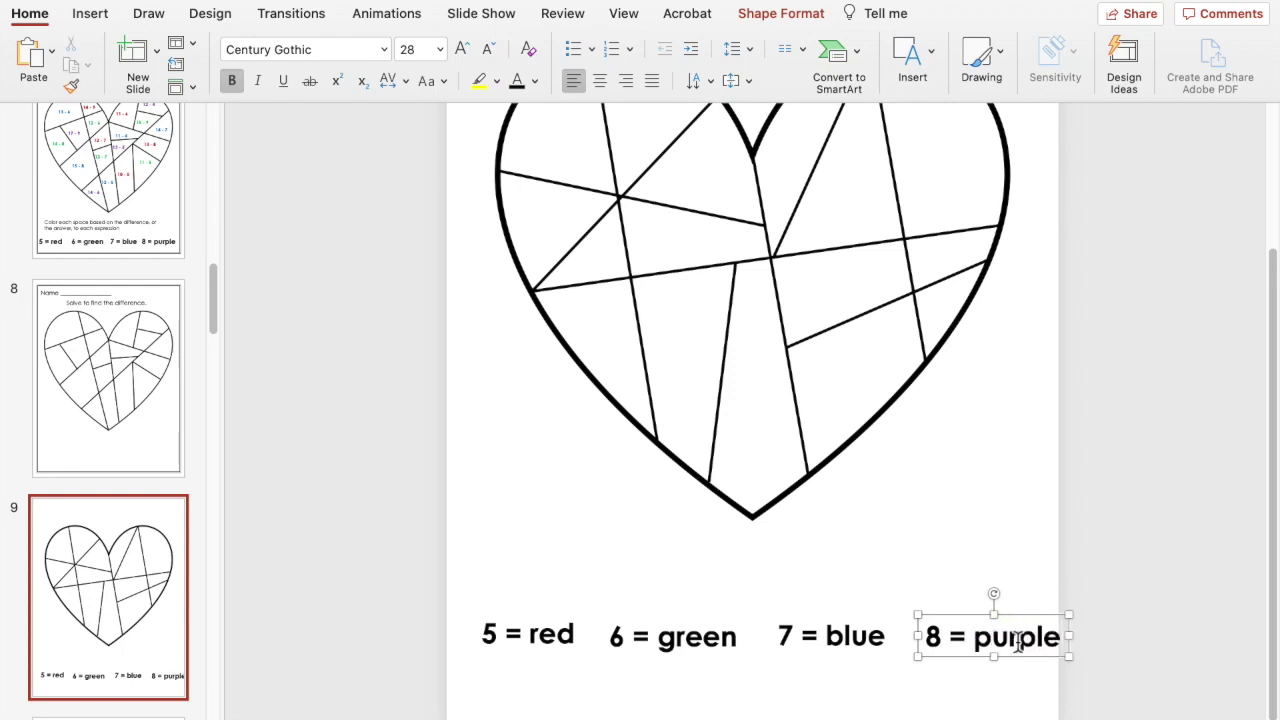
pyautogui.click(1146, 414)
# - Shift all four color labels left to fit on the page and align the green and blue labels with the row
pyautogui.click(498, 598)
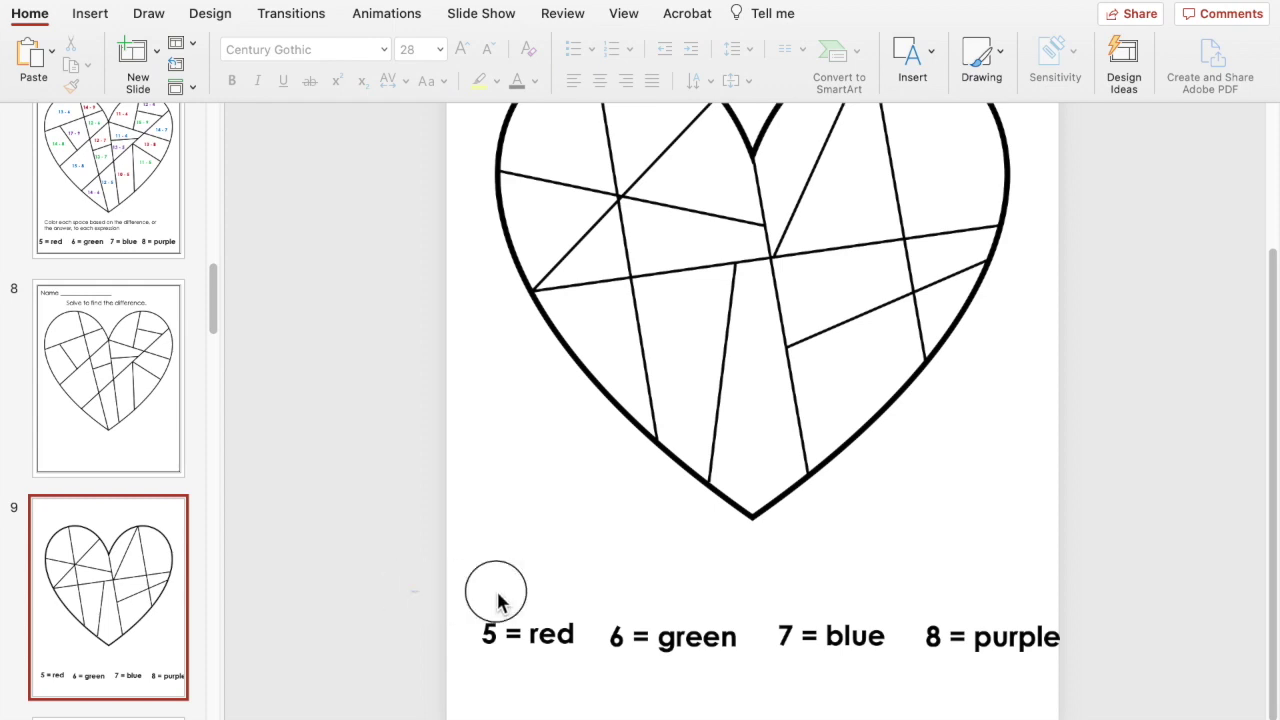
pyautogui.moveTo(498, 598); pyautogui.dragTo(1006, 666)
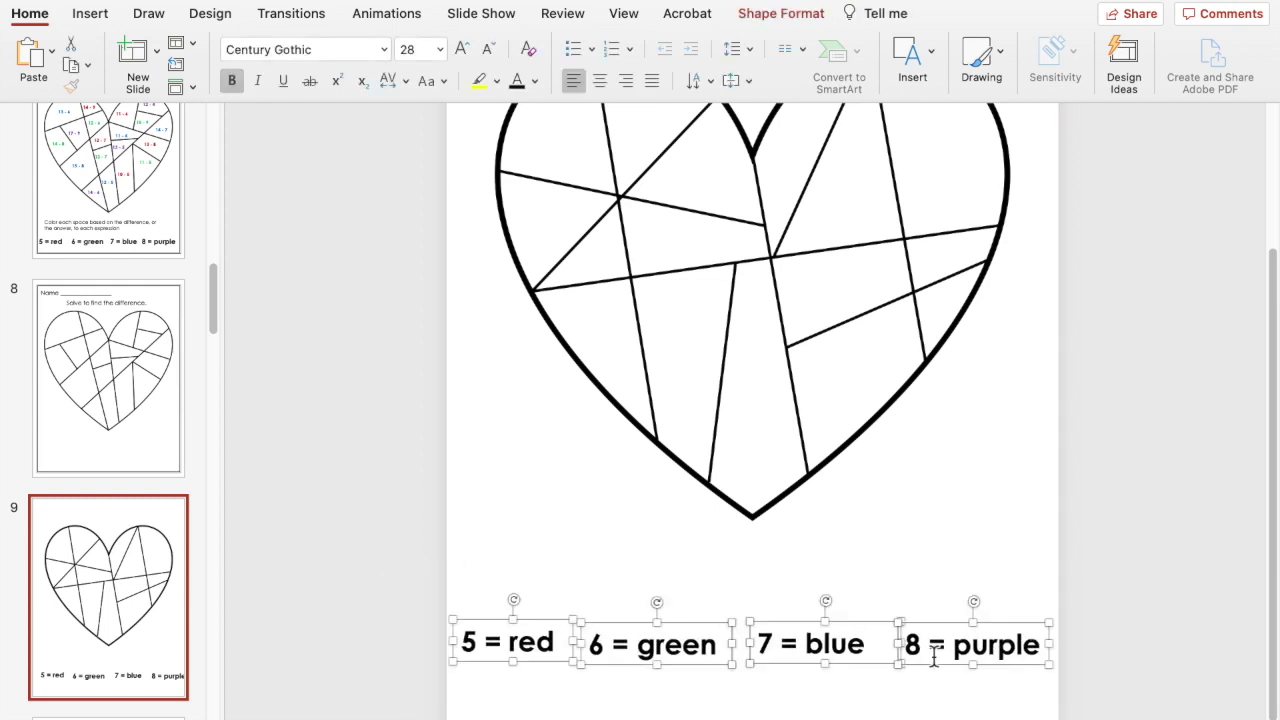
pyautogui.click(718, 652)
pyautogui.moveTo(716, 662); pyautogui.dragTo(720, 660)
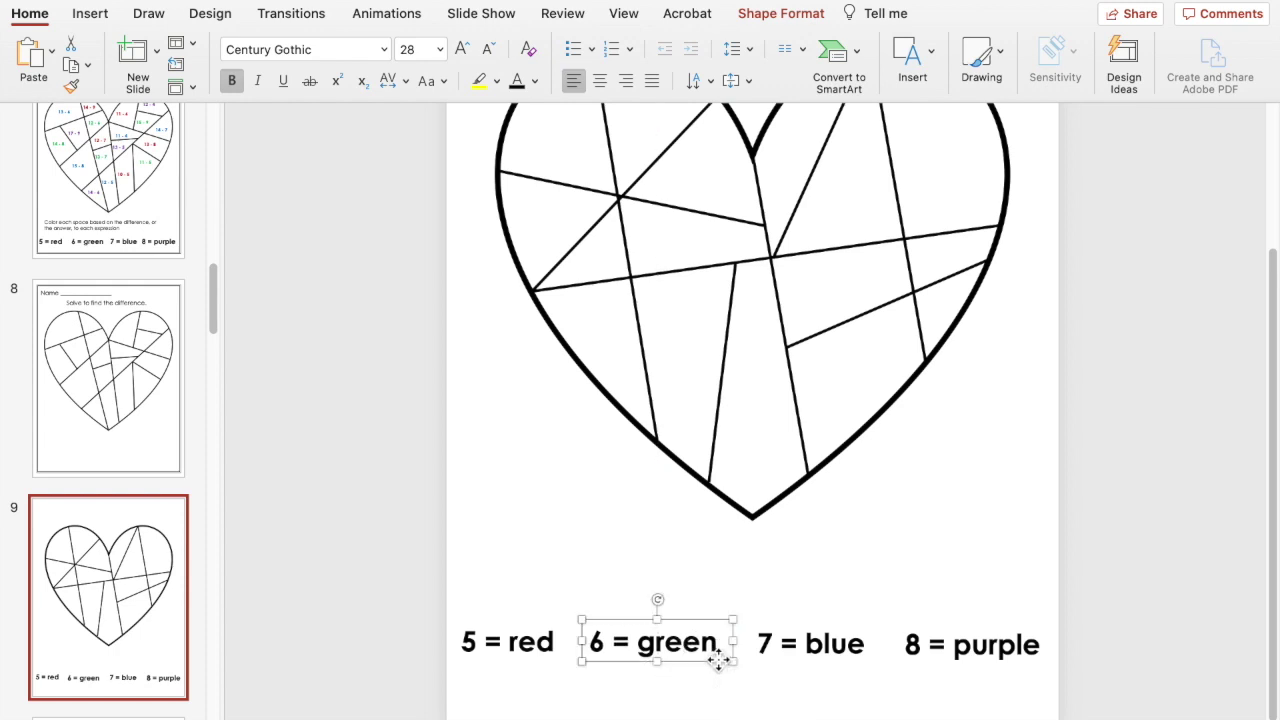
pyautogui.click(826, 664)
pyautogui.moveTo(828, 666); pyautogui.dragTo(830, 663)
# - Open slide 7 to examine the colored subtraction expressions in the finished heart worksheet
pyautogui.click(1210, 470)
pyautogui.scroll(4, 1210, 470)
pyautogui.click(146, 195)
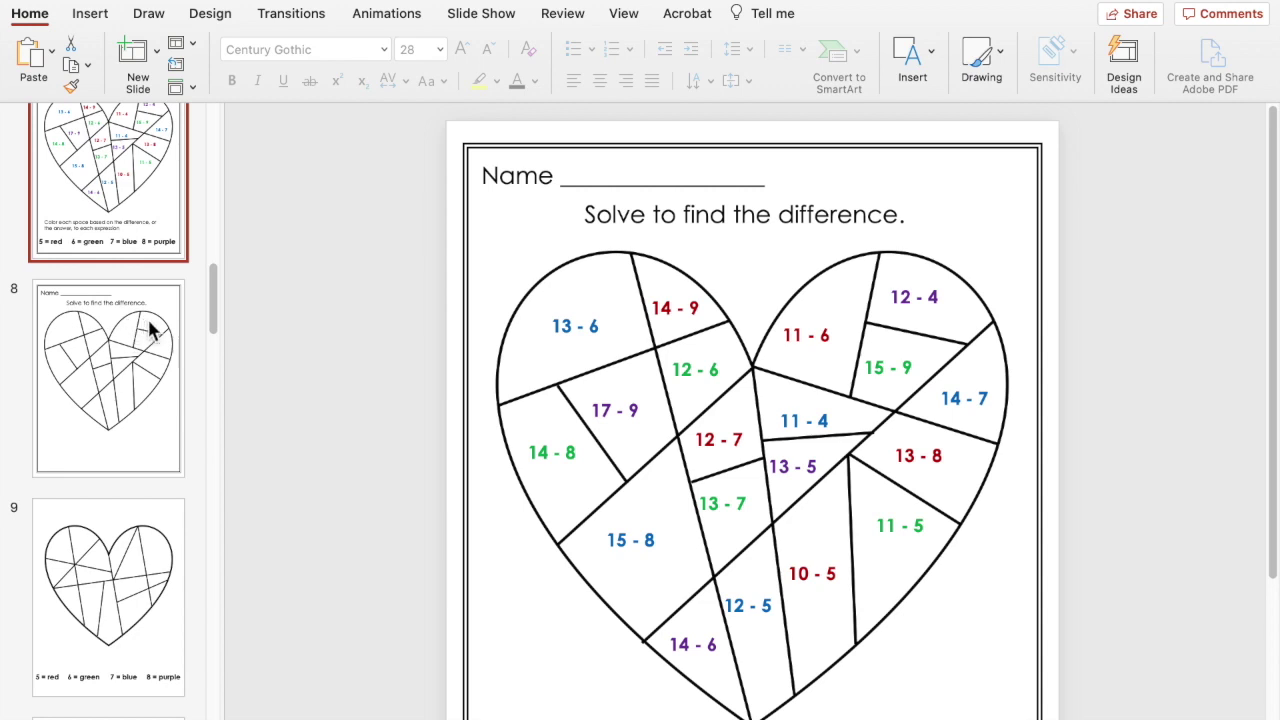
# - On slide 9, duplicate the "5 = red" label above the color key, color the copy dark red, and change its text to "12 - 7"
pyautogui.moveTo(213, 282); pyautogui.dragTo(219, 265)
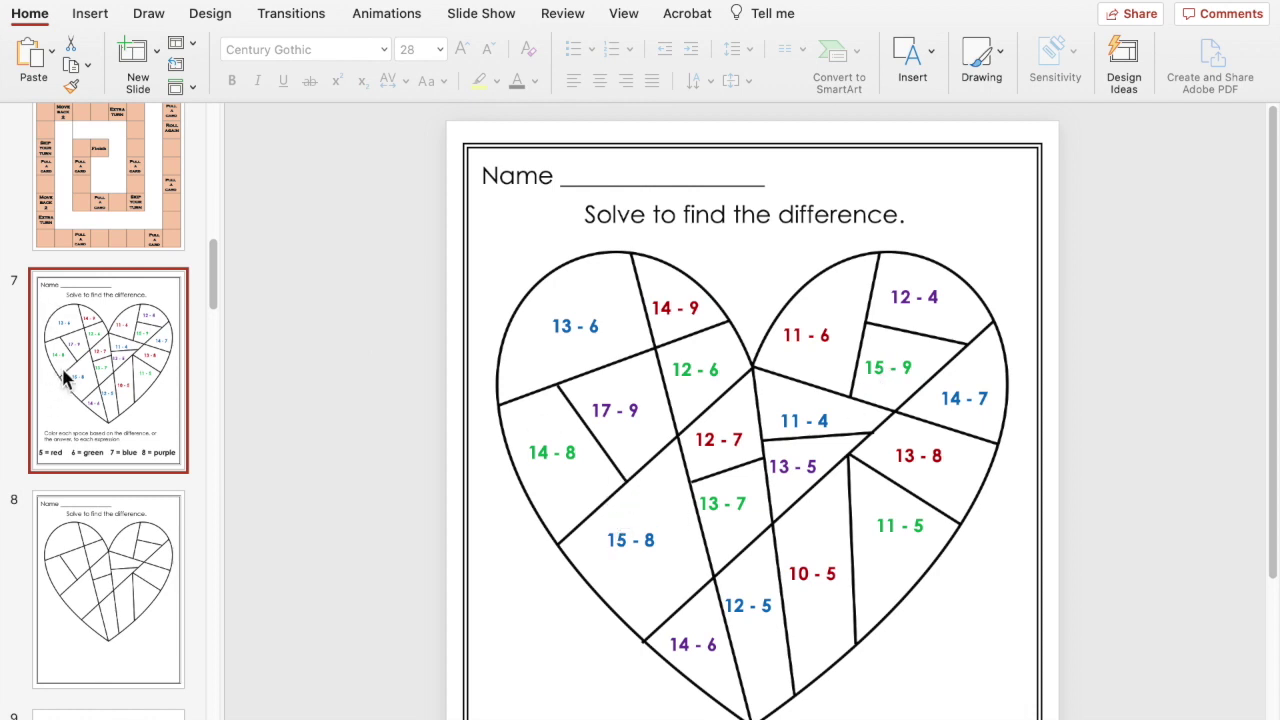
pyautogui.click(128, 545)
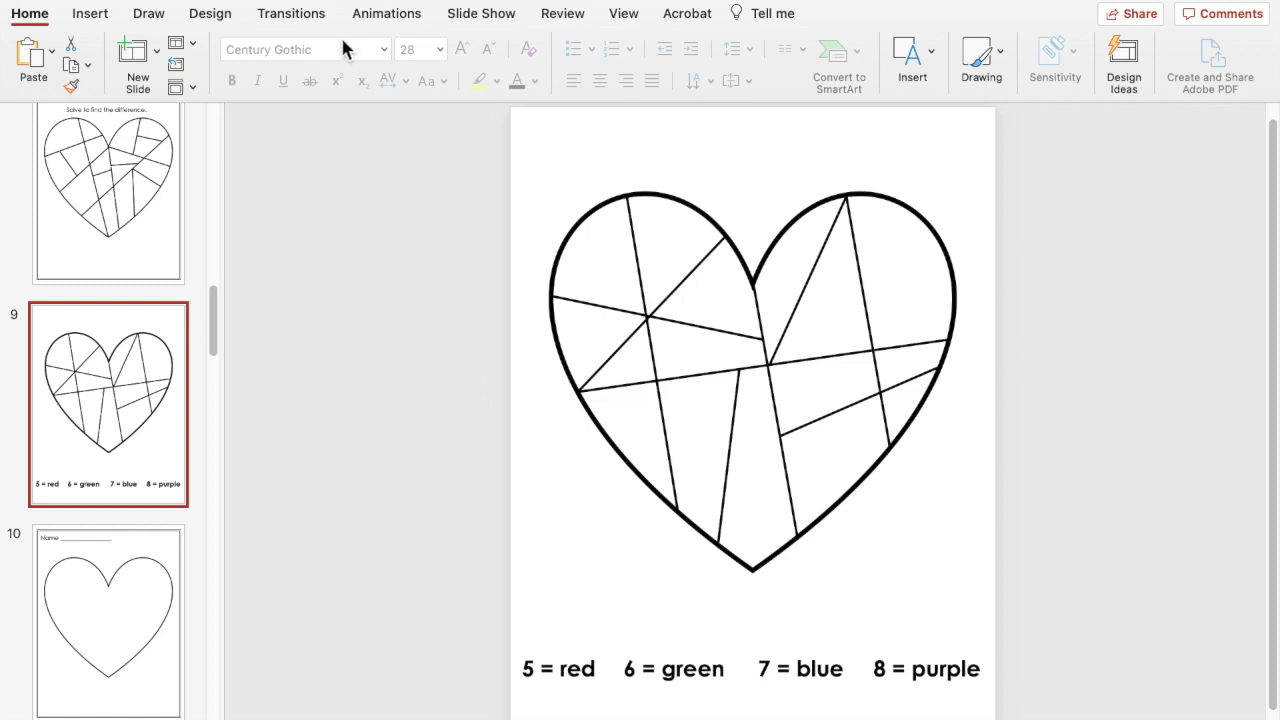
pyautogui.click(573, 680)
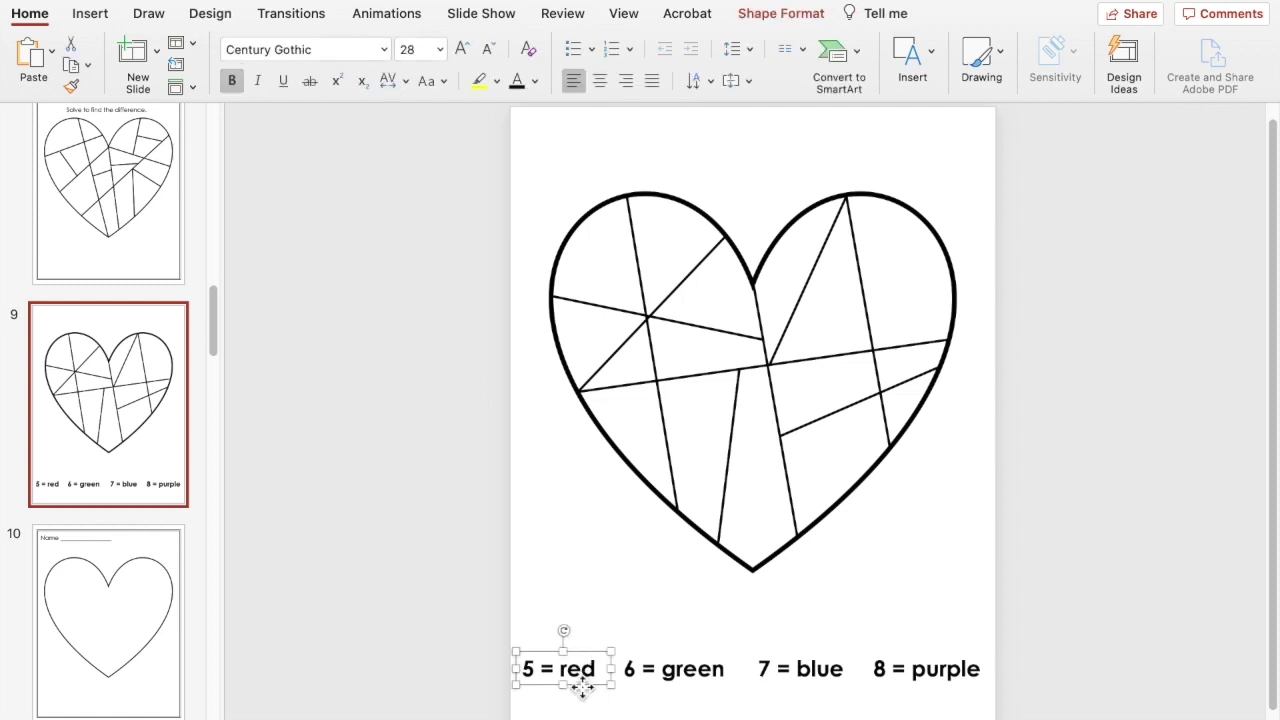
pyautogui.moveTo(582, 686); pyautogui.dragTo(608, 550)
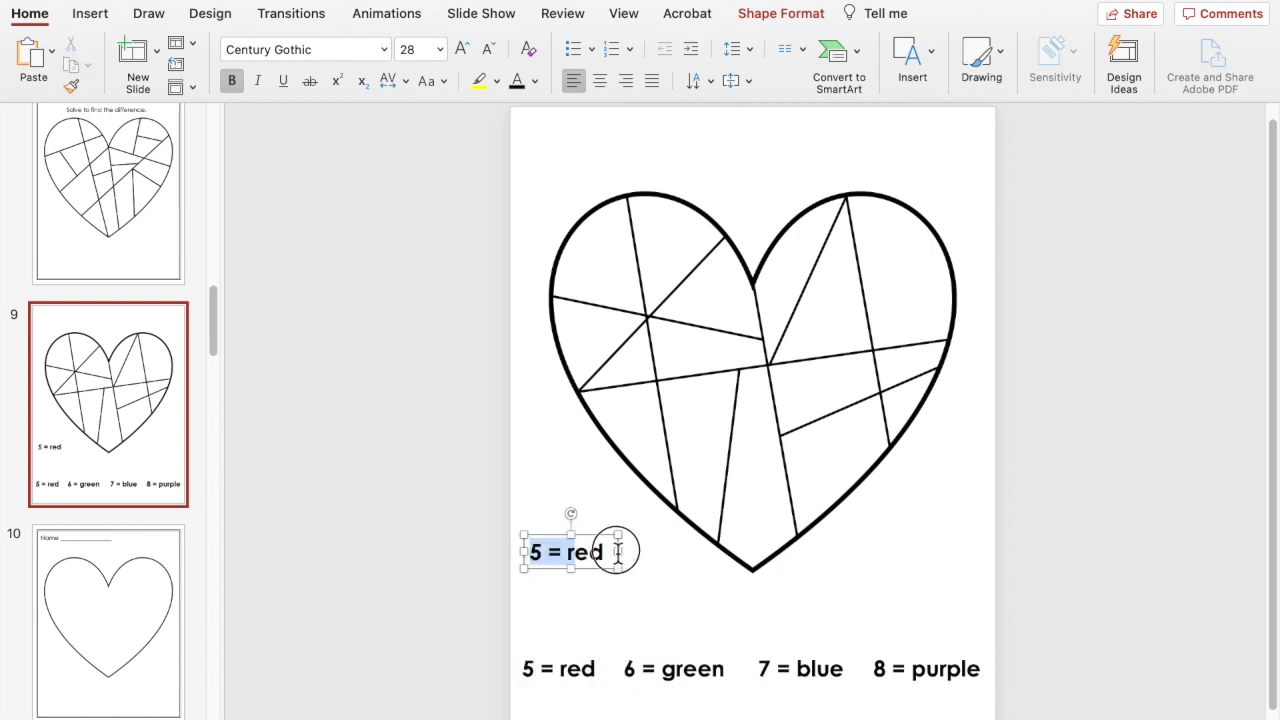
pyautogui.click(535, 81)
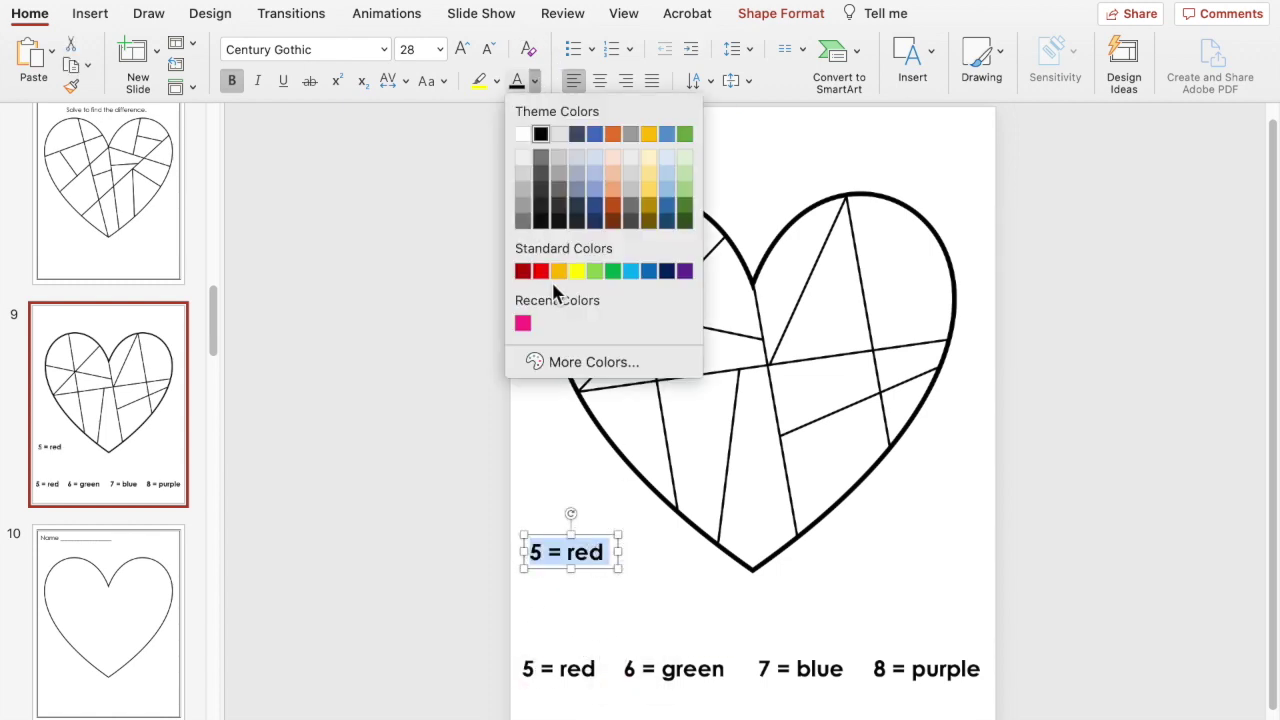
pyautogui.click(524, 271)
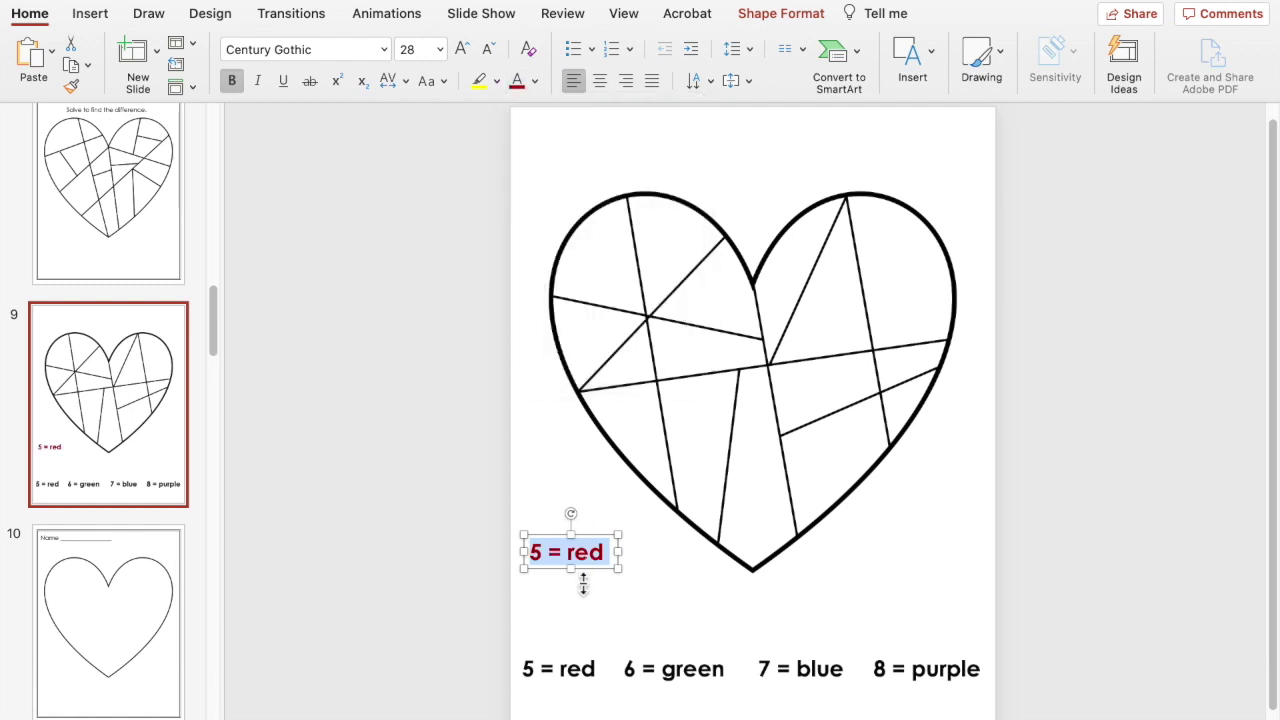
pyautogui.write('12 - 7')
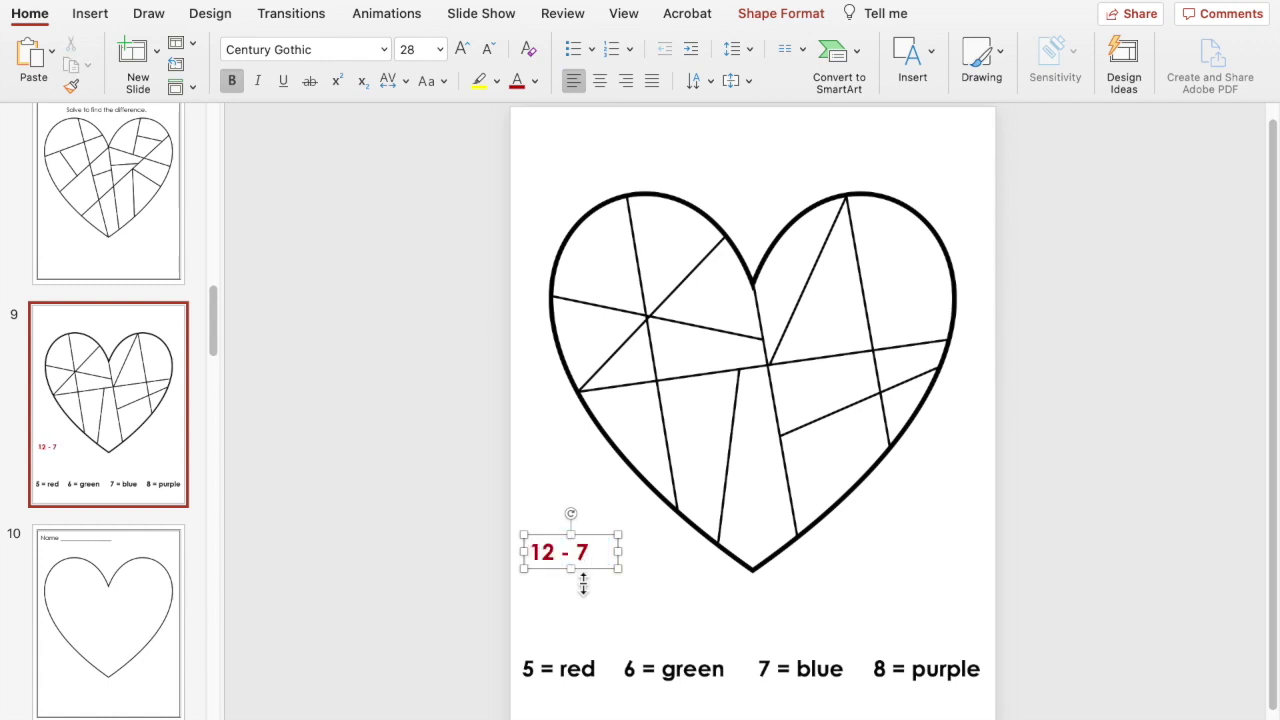
# - Rotate the "12 - 7" expression to slant upward and place it in the heart's far-right section below the long cross line
pyautogui.moveTo(606, 578); pyautogui.dragTo(952, 423)
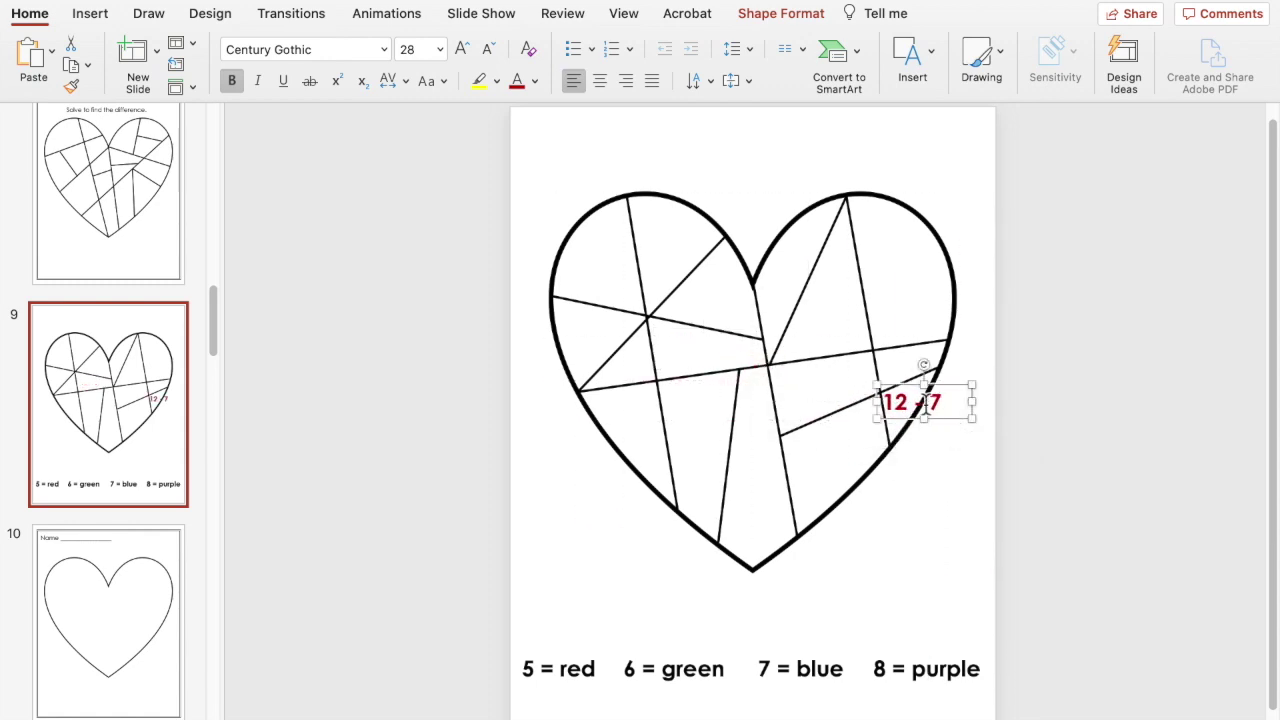
pyautogui.moveTo(927, 367); pyautogui.dragTo(904, 373)
pyautogui.moveTo(960, 409); pyautogui.dragTo(952, 392)
pyautogui.moveTo(882, 418); pyautogui.dragTo(1035, 418)
pyautogui.click(903, 347)
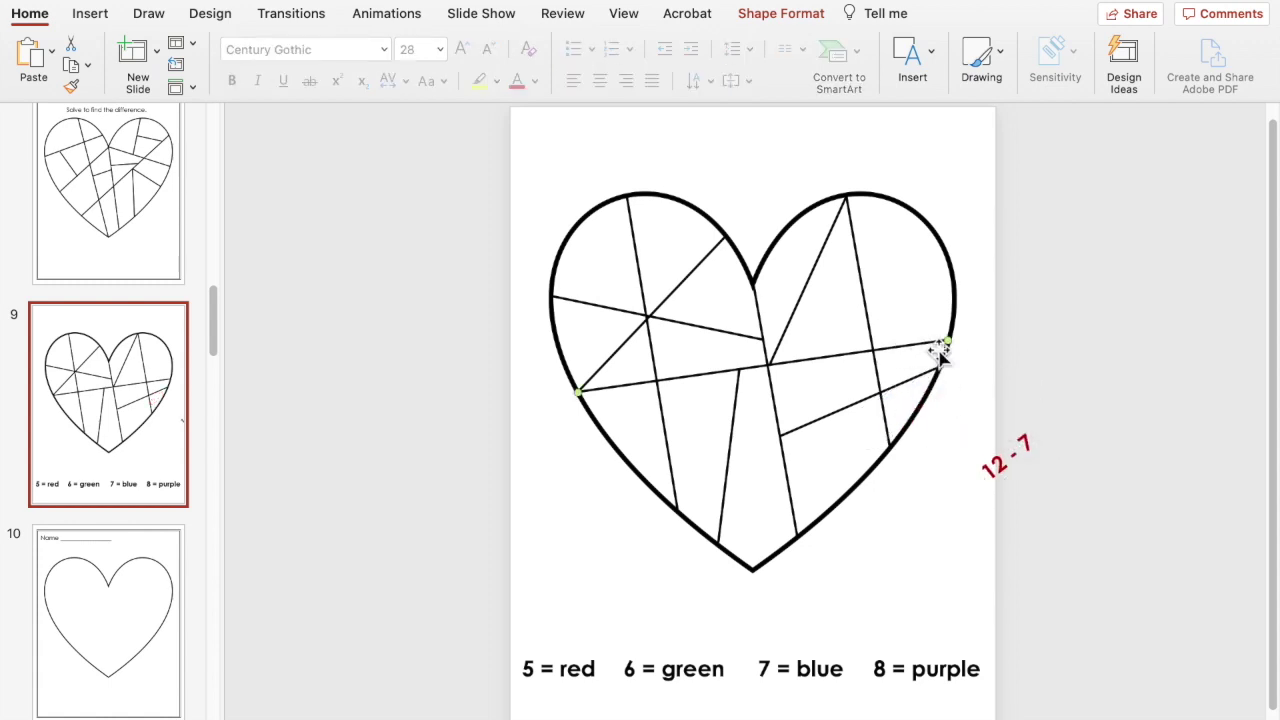
pyautogui.click(1031, 466)
pyautogui.moveTo(1036, 466); pyautogui.dragTo(945, 373)
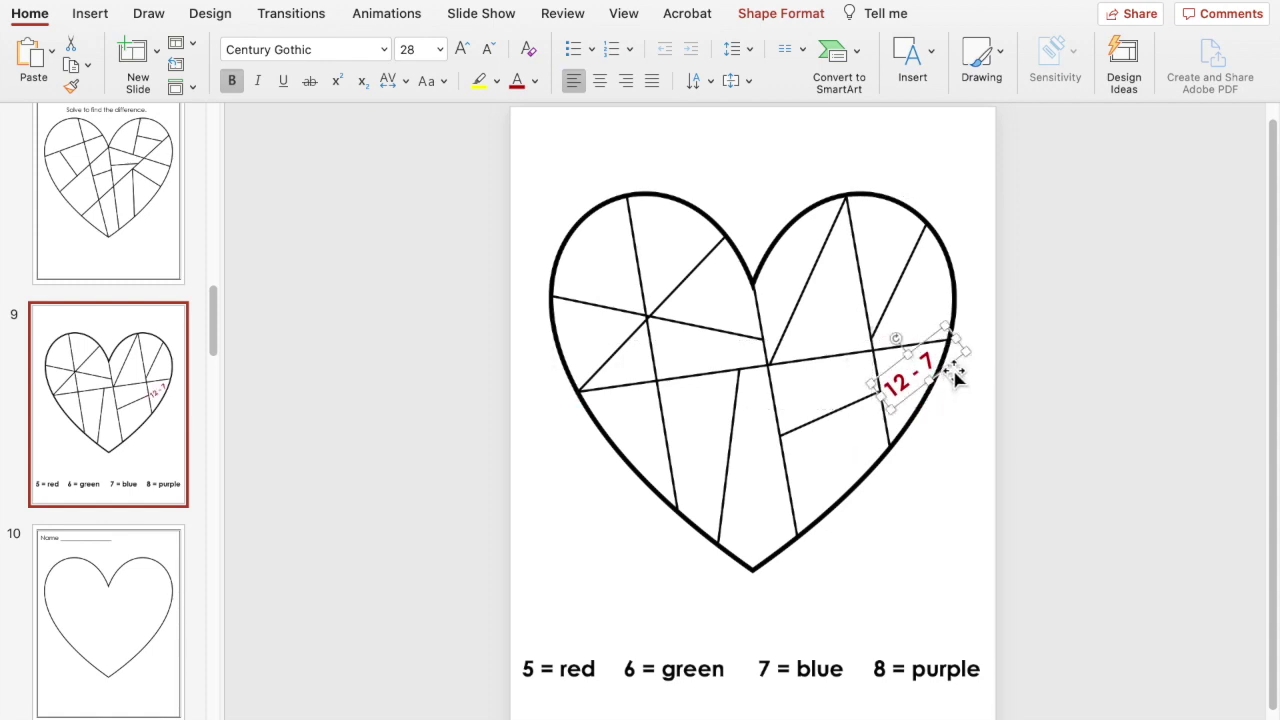
# - Duplicate "12 - 7" into the lower section left of center, set it level, and change the copy to "11 - 6"
pyautogui.moveTo(955, 375); pyautogui.dragTo(698, 362)
pyautogui.moveTo(720, 438); pyautogui.dragTo(718, 410)
pyautogui.click(688, 404)
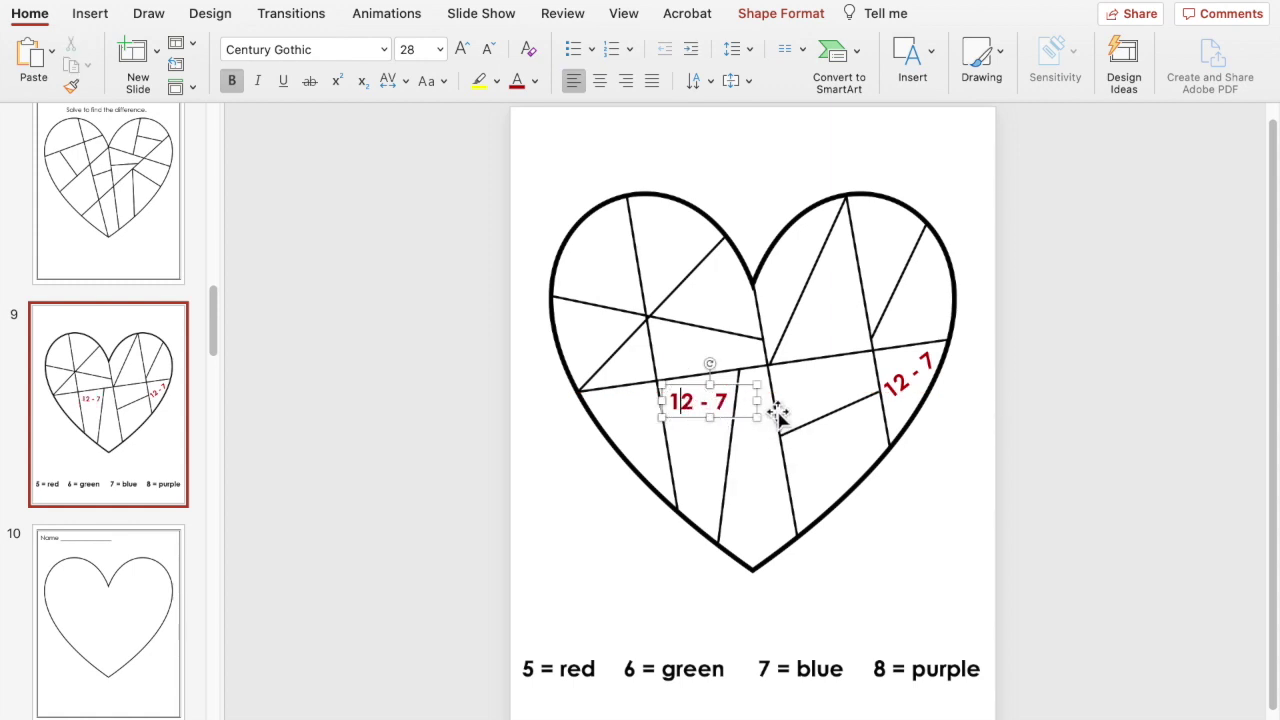
pyautogui.press('BackSpace')
pyautogui.write('1 - 6')
pyautogui.click(737, 419)
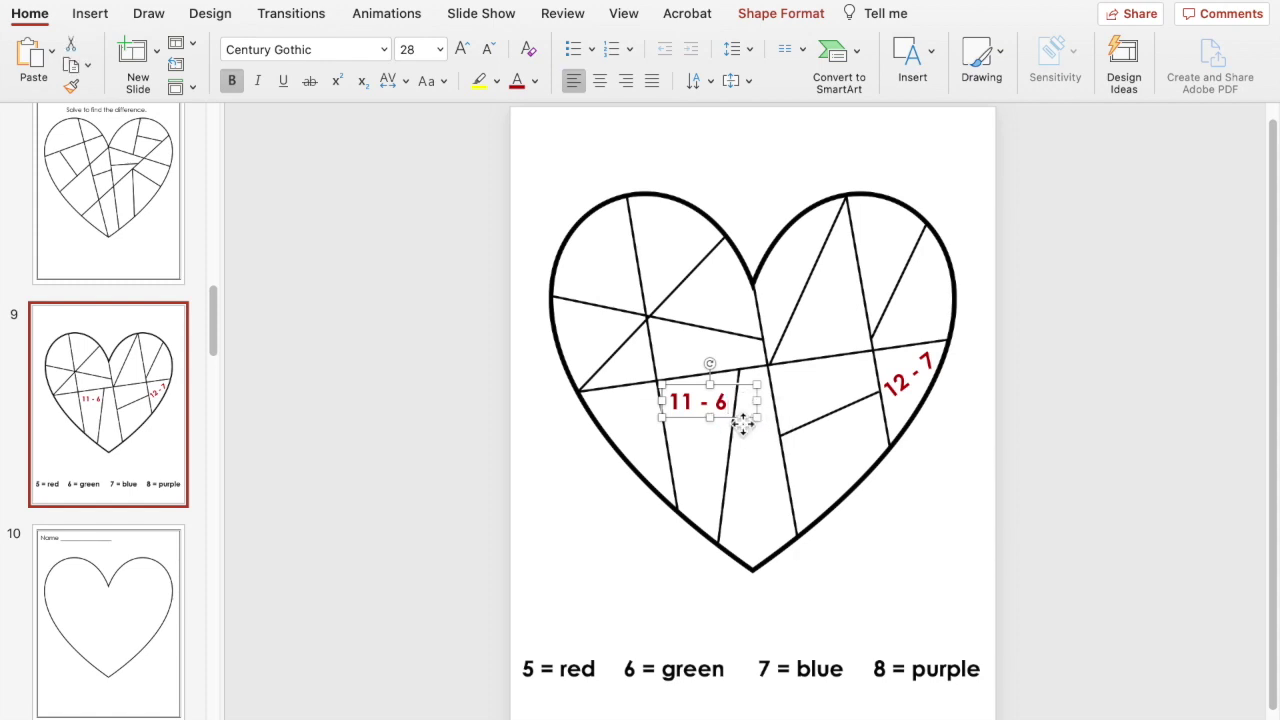
# - Add red copies of the expression reading "13 - 8" in the upper-left lobe and "14 - 9", rotated, beside the heart's notch
pyautogui.press('super+v')
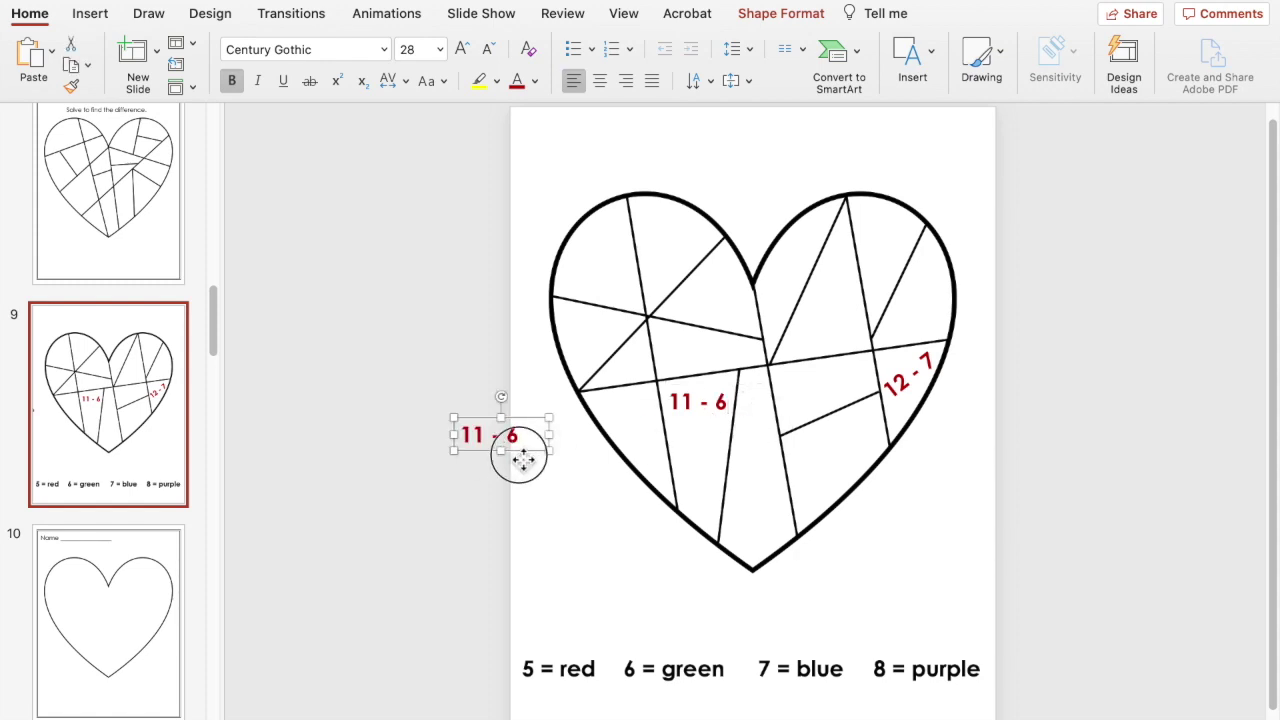
pyautogui.moveTo(517, 449); pyautogui.dragTo(620, 440)
pyautogui.doubleClick(651, 234)
pyautogui.write('13')
pyautogui.press('BackSpace')
pyautogui.write('8')
pyautogui.write('14 - 9')
# - Fill four more heart sections with green expressions "14 - 8", "12 - 6", "13 - 7" and "15 - 9", rotating the lower two to fit
pyautogui.tripleClick(835, 470)
pyautogui.write('14 - 8')
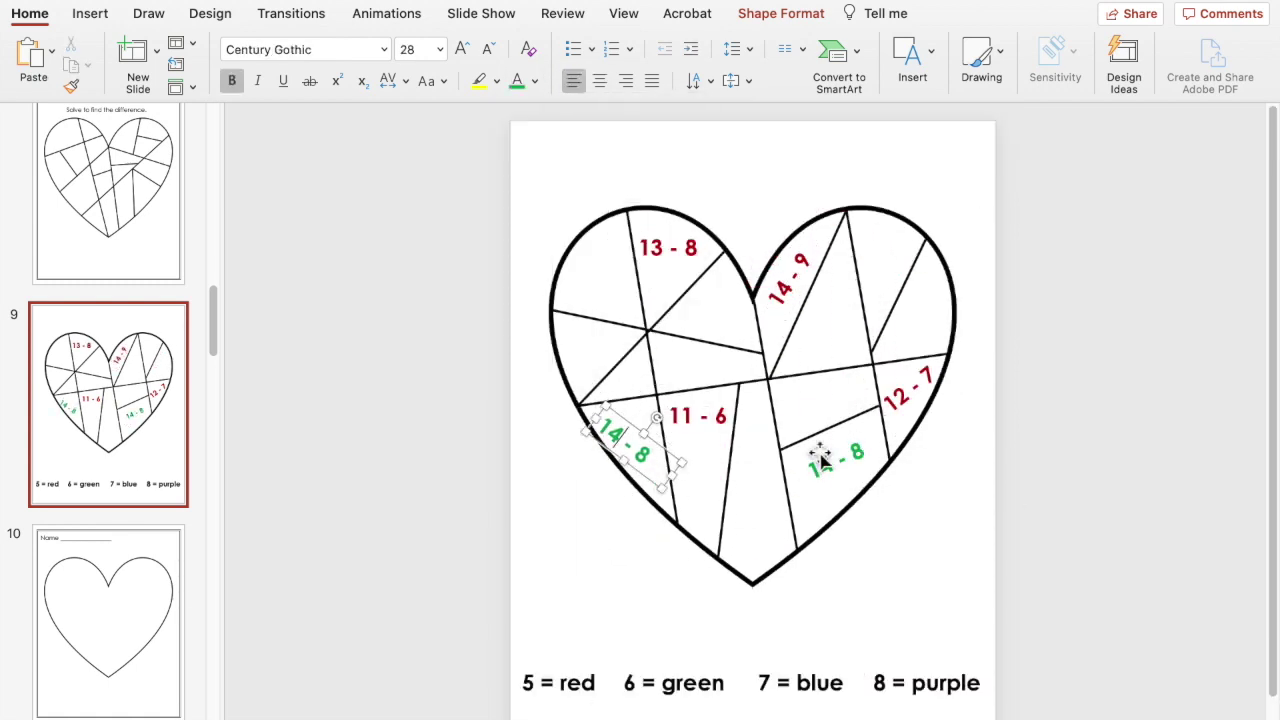
pyautogui.doubleClick(625, 440)
pyautogui.write('12')
pyautogui.moveTo(835, 455); pyautogui.dragTo(590, 342)
pyautogui.press('BackSpace')
pyautogui.write('6')
# - Fill four more heart sections with blue expressions "13 - 6", "16 - 9", "12 - 5" and "11 - 4"
pyautogui.click(535, 80)
pyautogui.click(600, 350)
pyautogui.doubleClick(806, 347)
pyautogui.write('123')
pyautogui.click(757, 527)
pyautogui.write('16 - 912 - 511 - 4')
# - Fill the remaining heart sections with purple expressions "17 - 9", "15 - 7", "14 - 6" and "11 - 3"
pyautogui.moveTo(712, 312); pyautogui.dragTo(818, 400)
pyautogui.write('17 - 9')
pyautogui.click(651, 376)
pyautogui.write('15 -714 - 611 - 3')
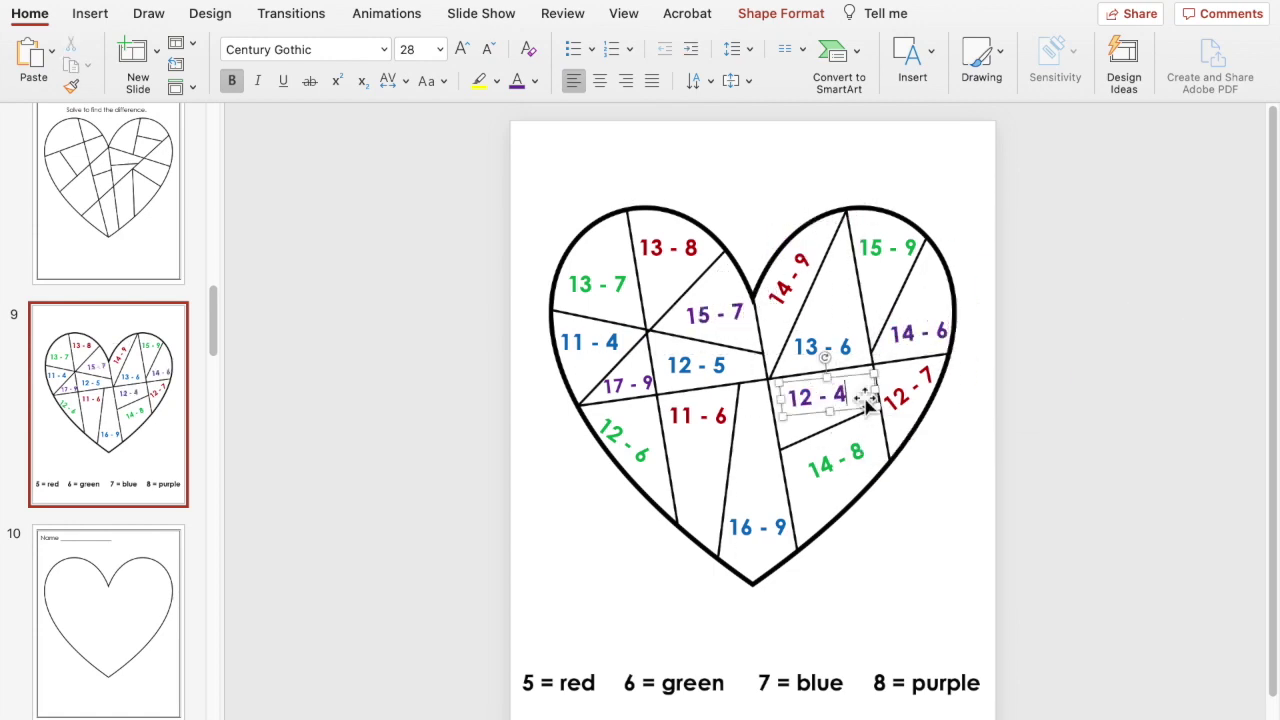
pyautogui.click(1046, 320)
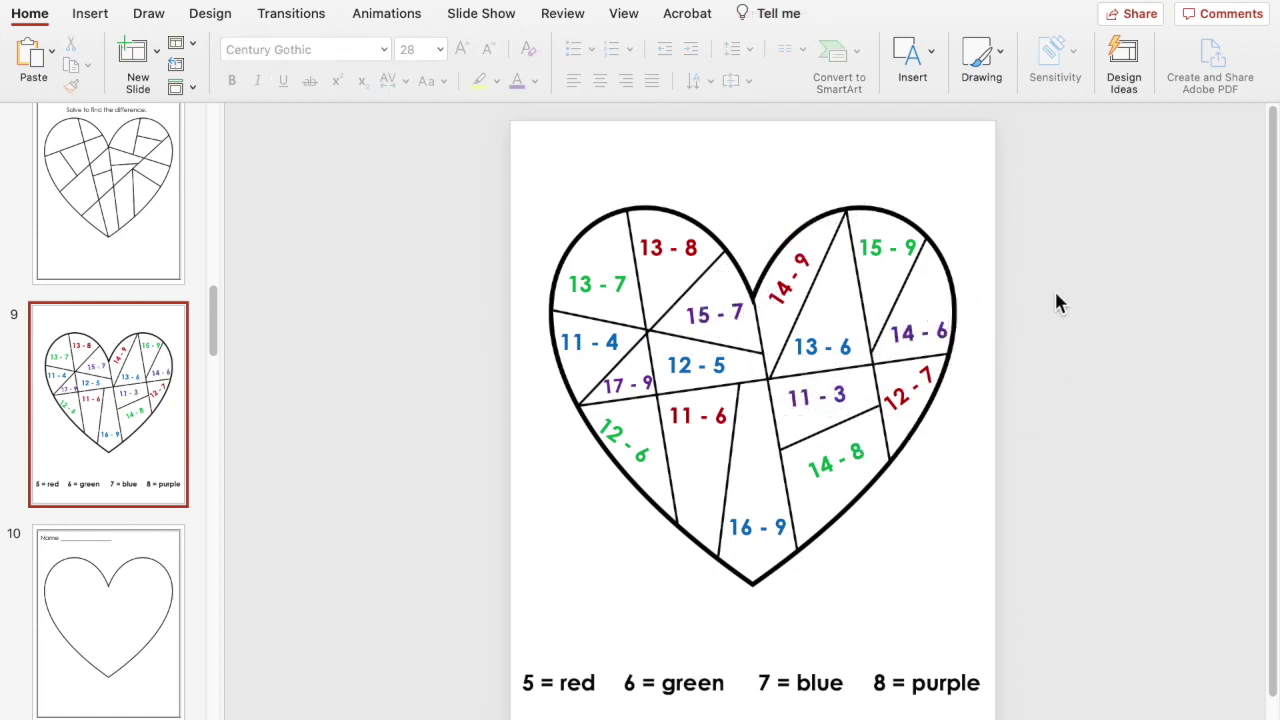
# - Move "16 - 9" slightly up and "11 - 6" slightly down within their heart sections
pyautogui.click(741, 528)
pyautogui.moveTo(780, 531)
pyautogui.mouseDown()
pyautogui.moveTo(777, 491)
pyautogui.moveTo(790, 523)
pyautogui.mouseUp()
pyautogui.click(699, 420)
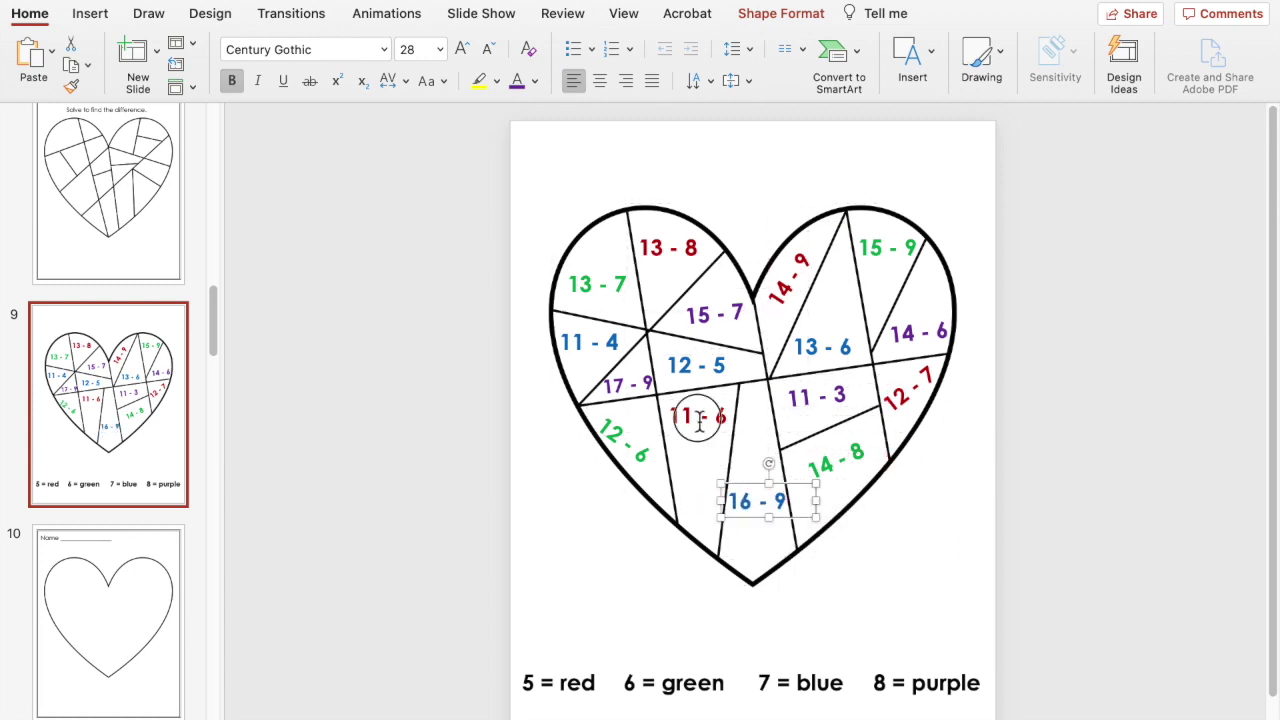
pyautogui.moveTo(731, 450)
pyautogui.mouseDown()
pyautogui.moveTo(720, 450)
pyautogui.moveTo(728, 460)
pyautogui.mouseUp()
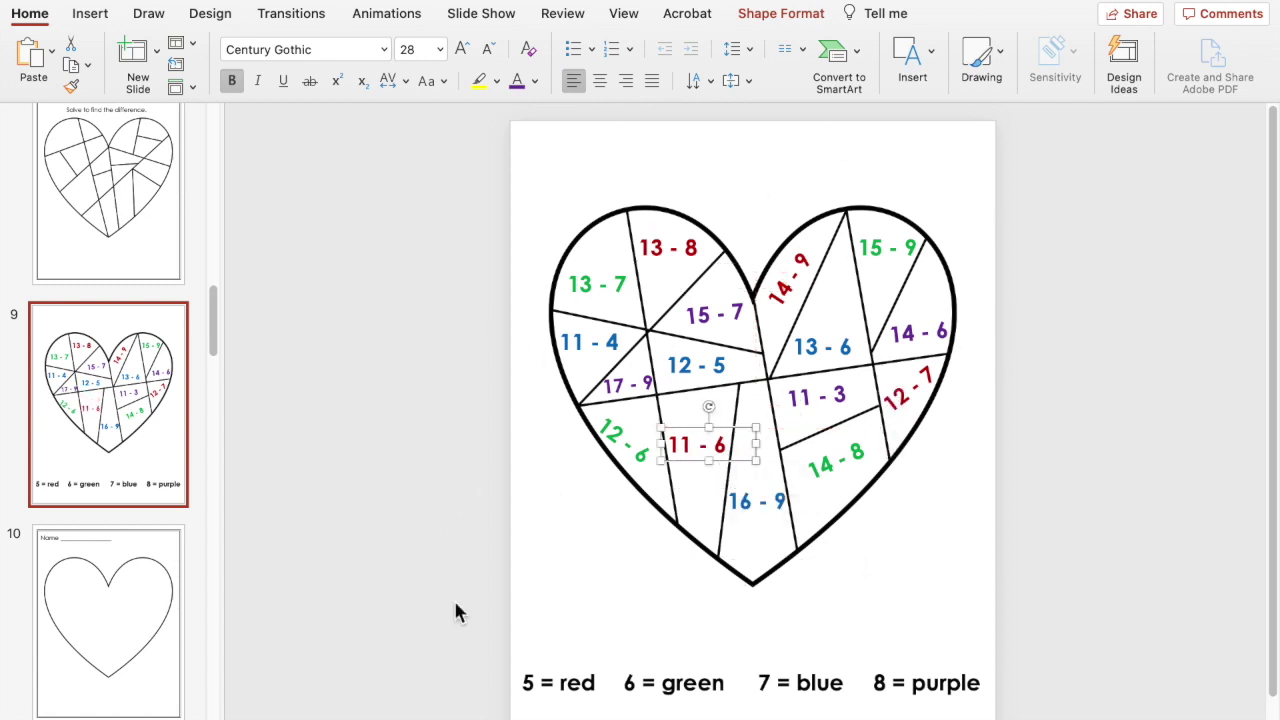
pyautogui.click(1083, 670)
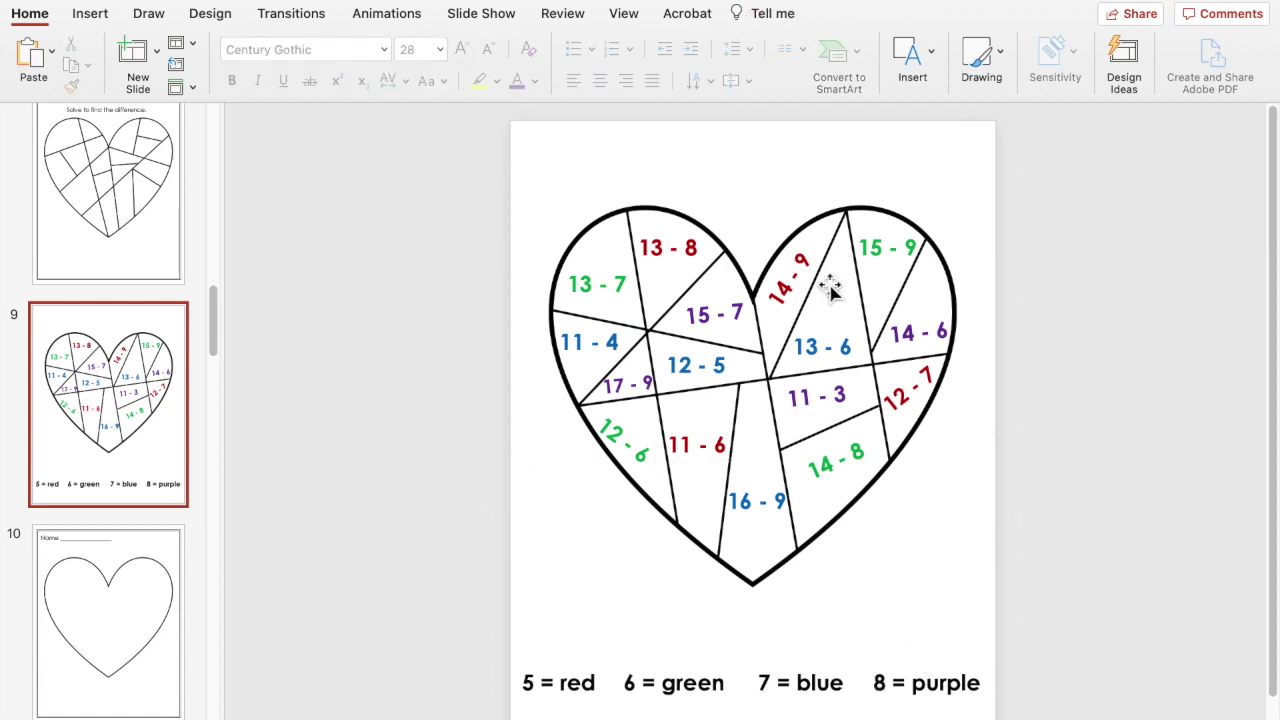
# - Duplicate the "Solve to find the difference." text, change the copy to "Answer Key", narrow its box, and place it beside the name line
pyautogui.scroll(-1, 1257, 357)
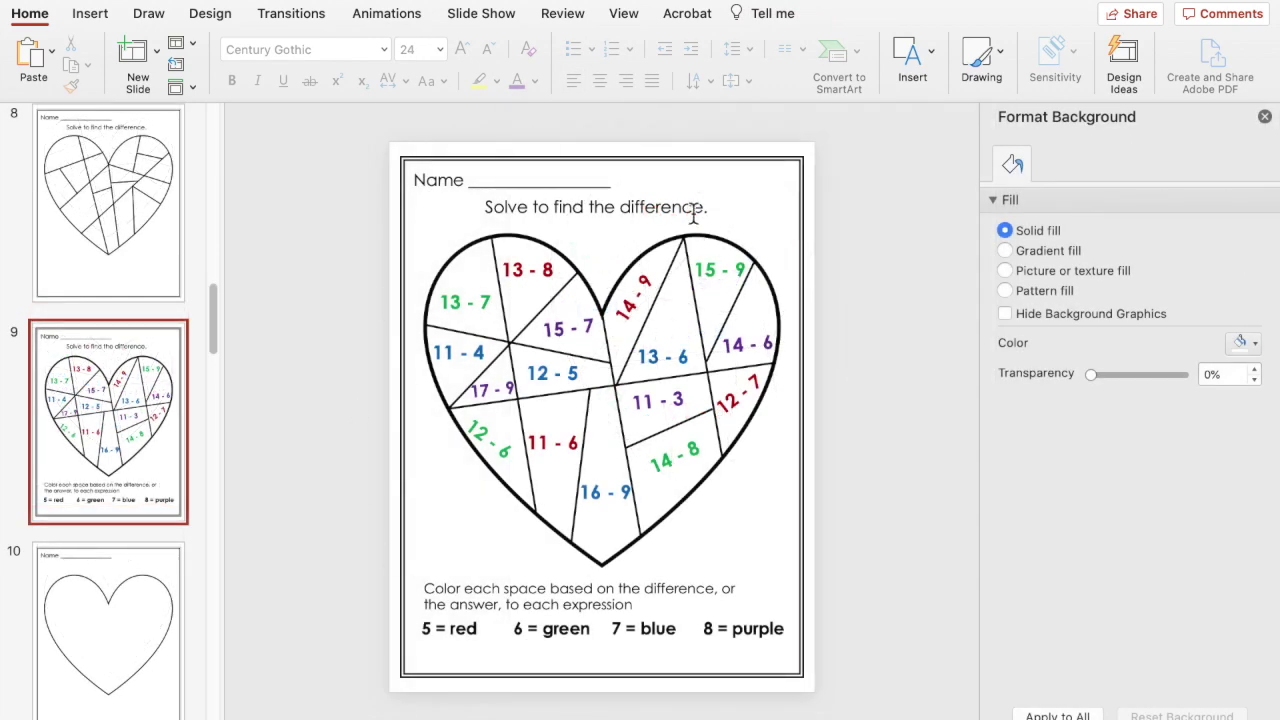
pyautogui.click(675, 215)
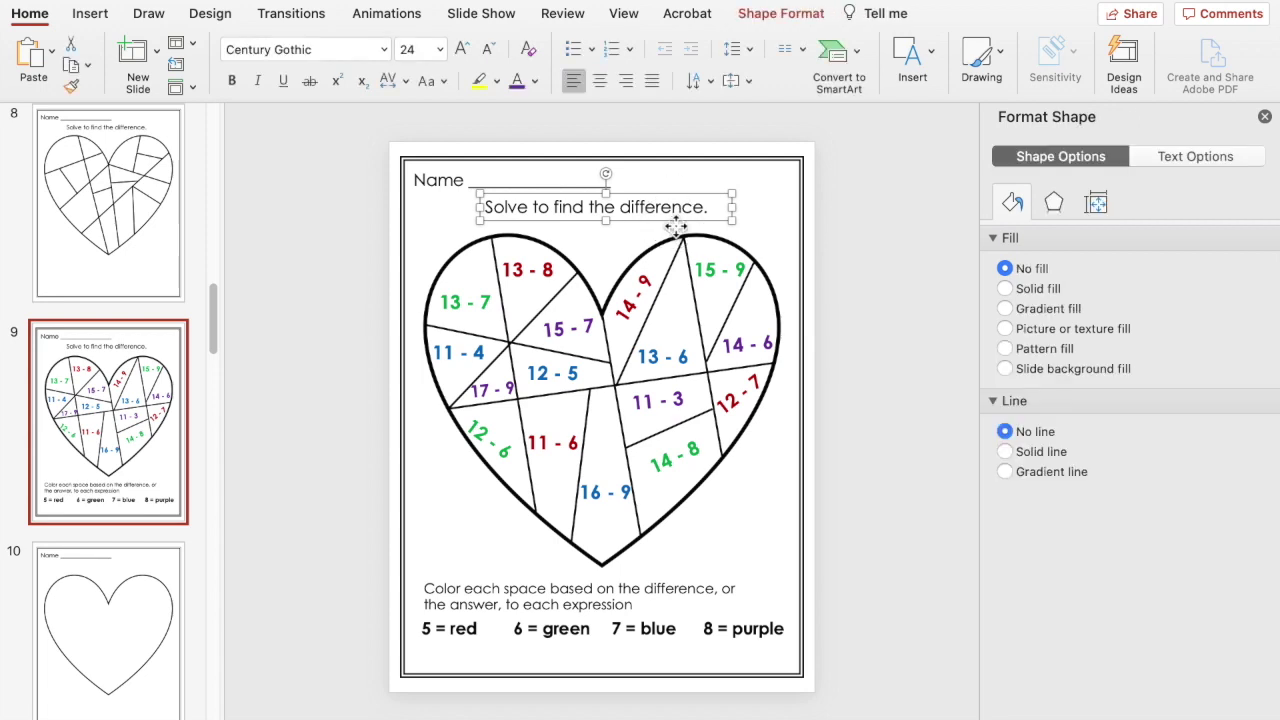
pyautogui.moveTo(676, 226); pyautogui.dragTo(782, 190)
pyautogui.moveTo(598, 180); pyautogui.dragTo(876, 190)
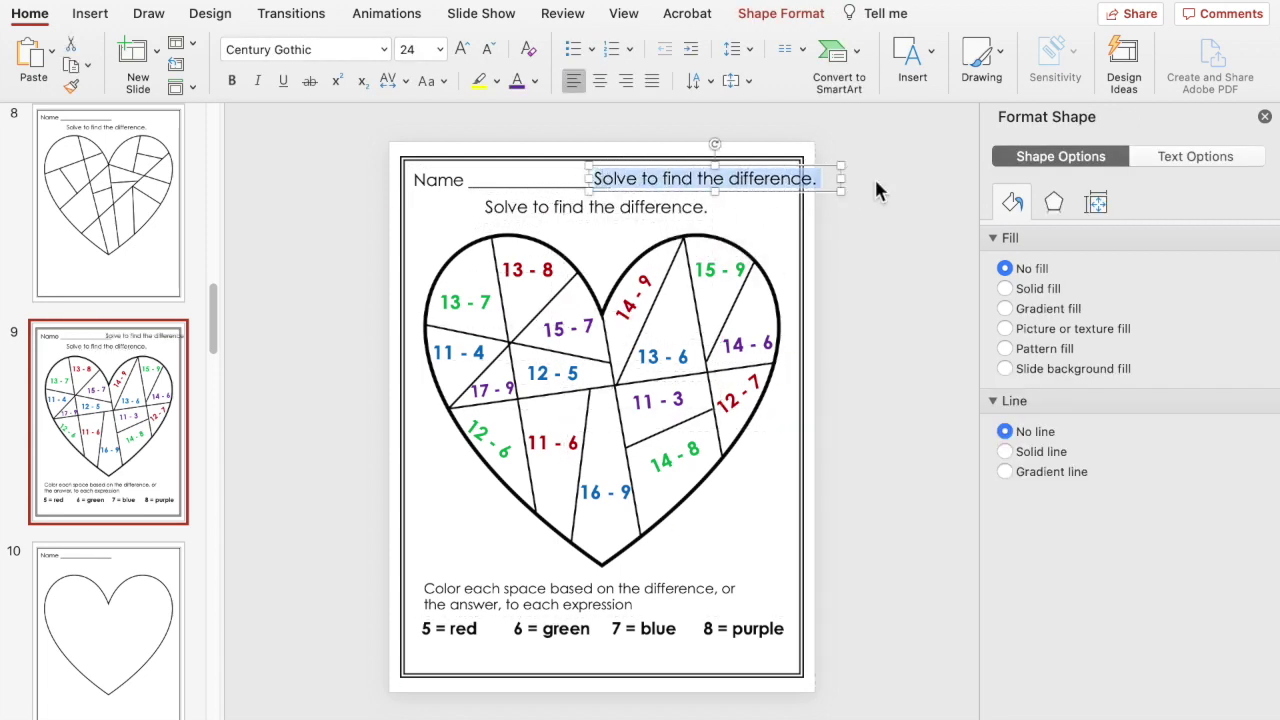
pyautogui.write('Ans')
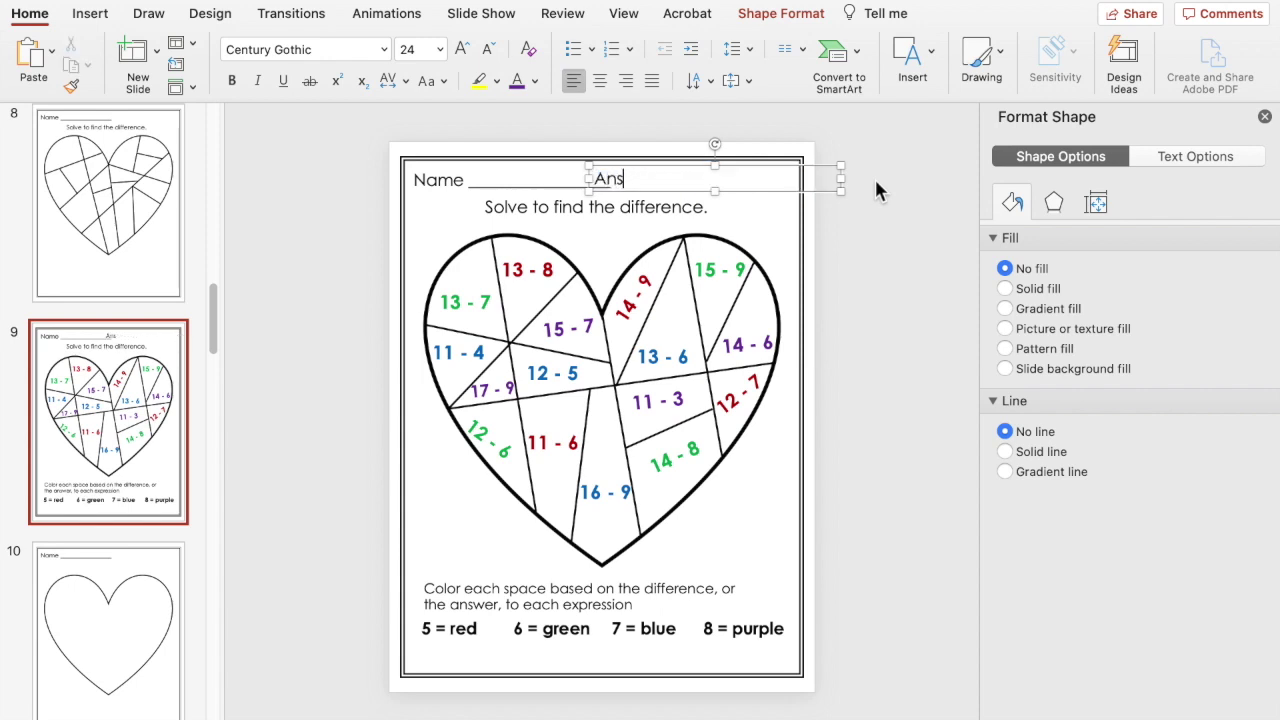
pyautogui.write('wer Key')
pyautogui.moveTo(848, 182); pyautogui.dragTo(751, 196)
# - Make the "Answer Key" text bold and red
pyautogui.tripleClick(713, 186)
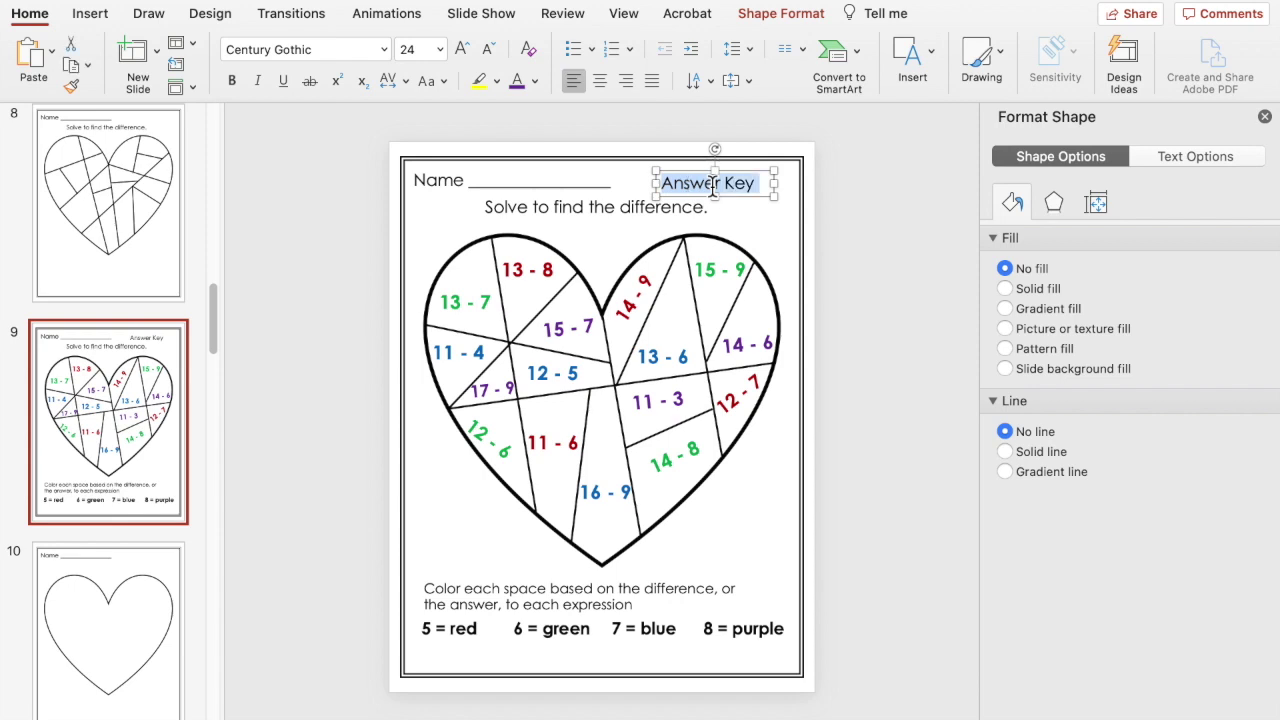
pyautogui.click(231, 80)
pyautogui.click(535, 81)
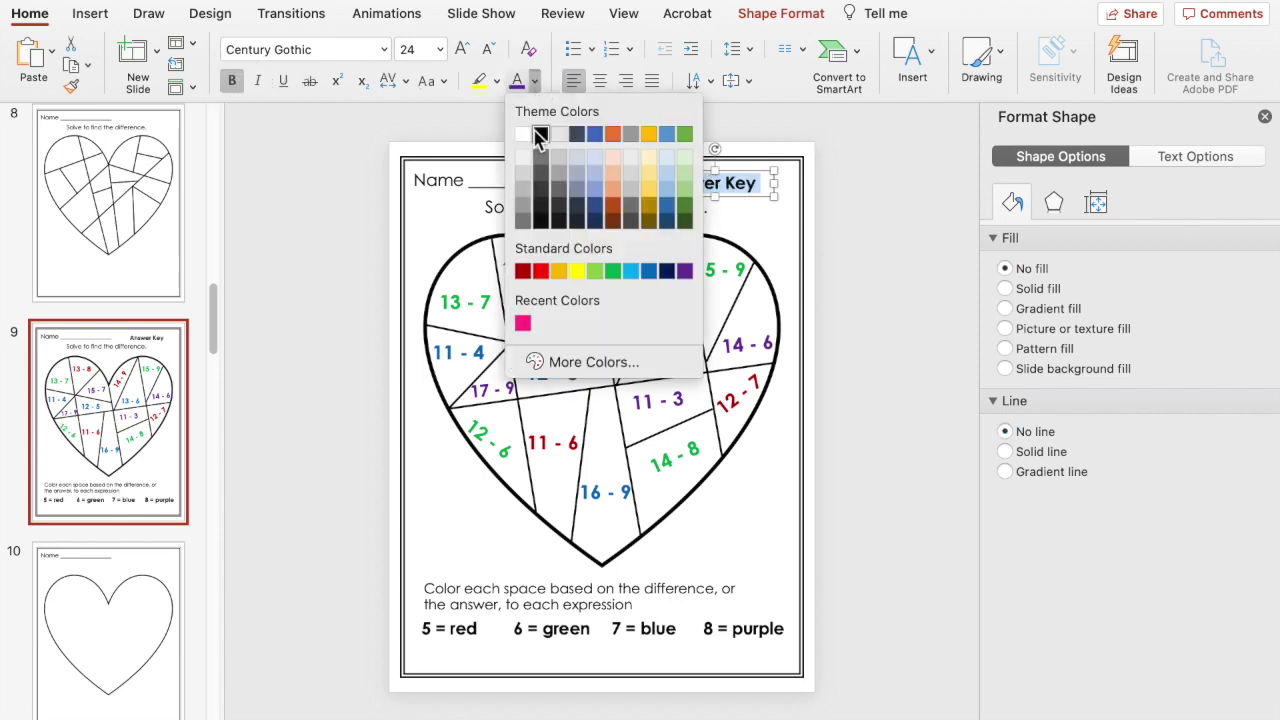
pyautogui.click(522, 271)
pyautogui.click(856, 207)
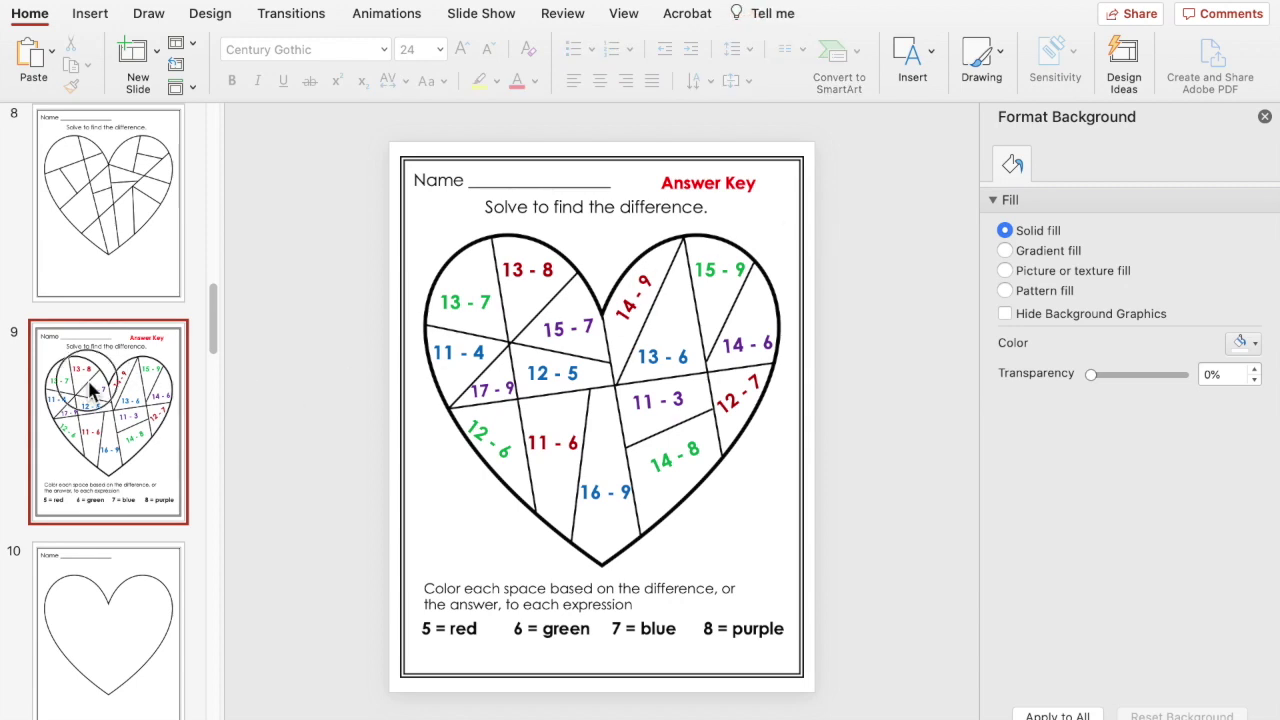
# - Duplicate slide 9 and delete the "Answer Key" text from the original slide
pyautogui.press('super+shift+d')
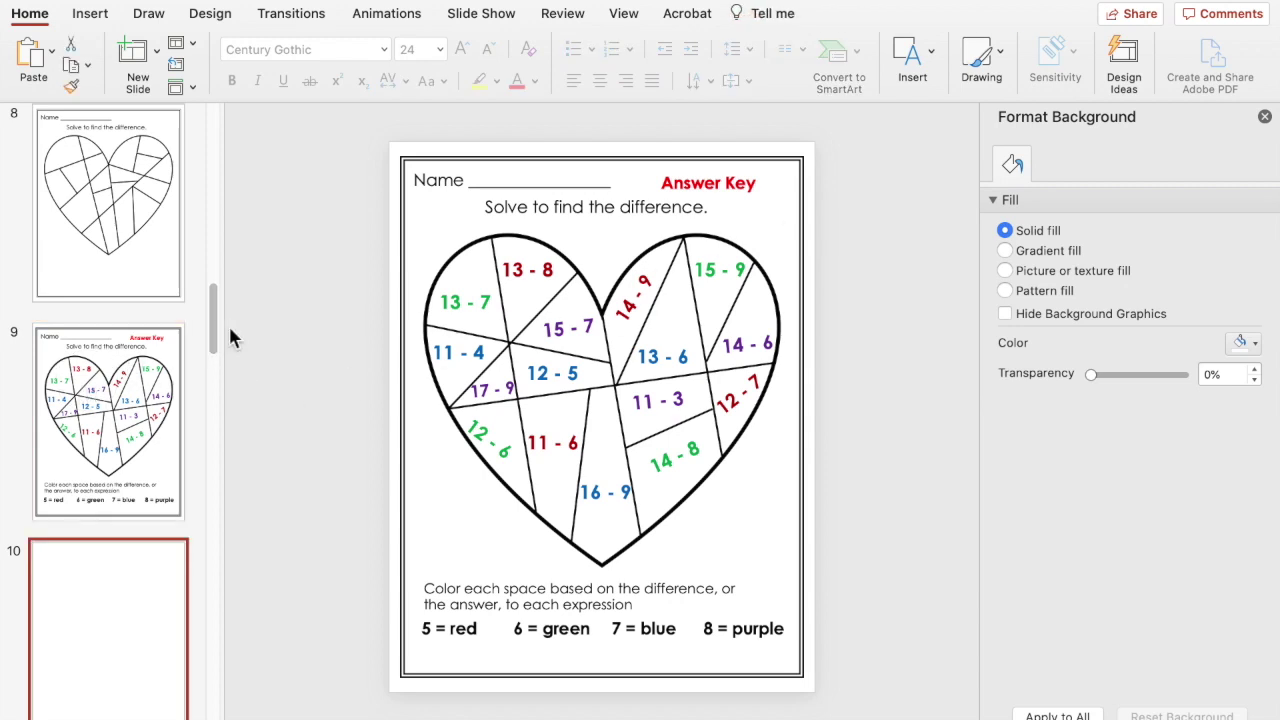
pyautogui.click(166, 374)
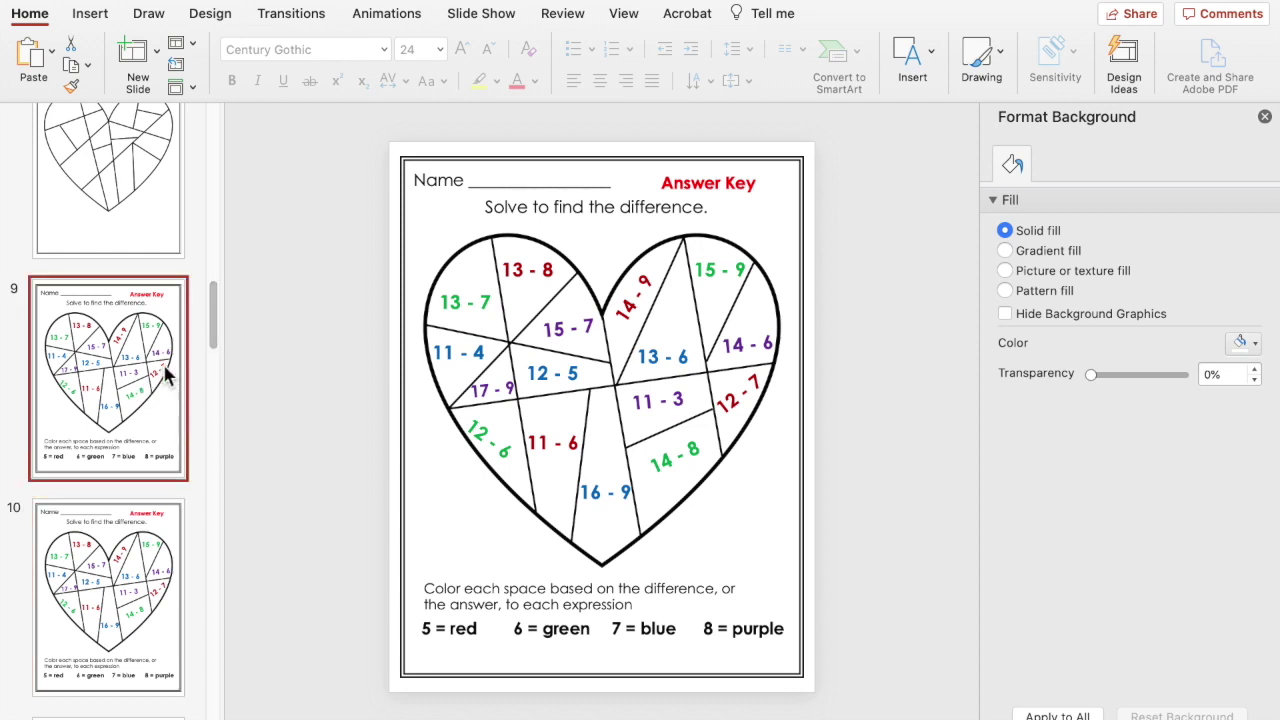
pyautogui.click(705, 190)
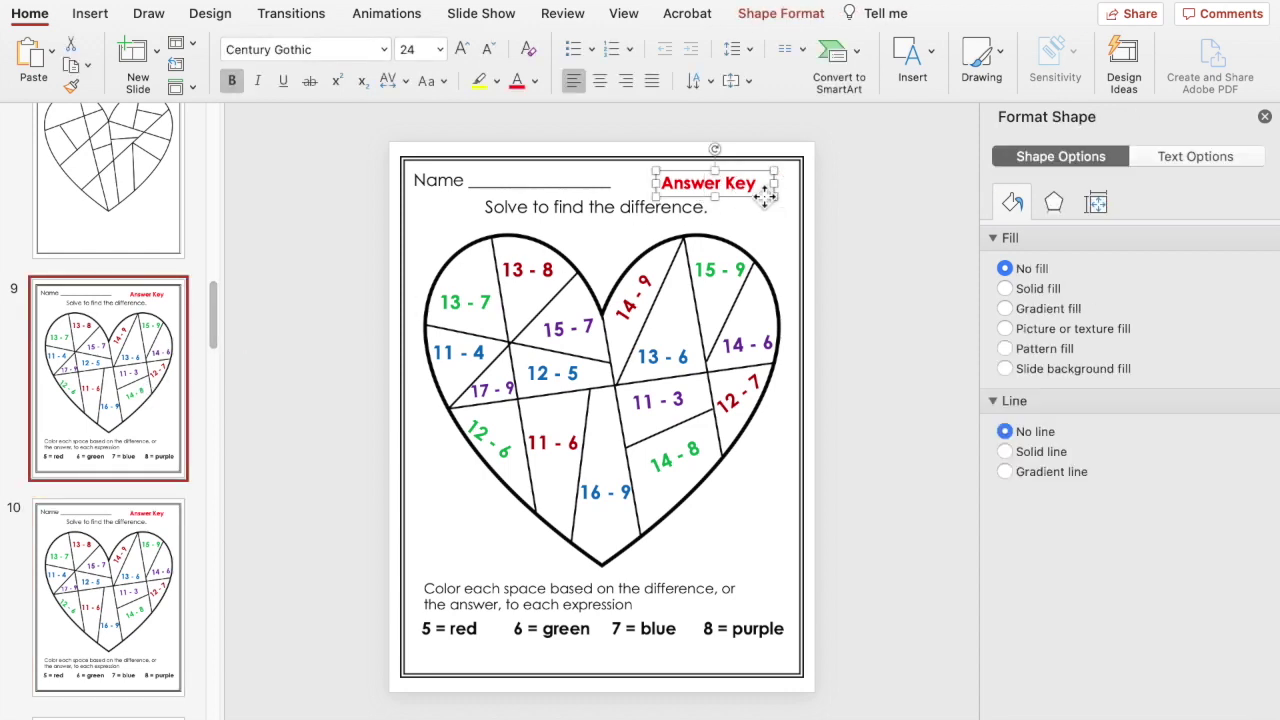
pyautogui.press('Delete')
# - Change all the subtraction expressions in slide 9's heart to black
pyautogui.moveTo(332, 226); pyautogui.dragTo(934, 624)
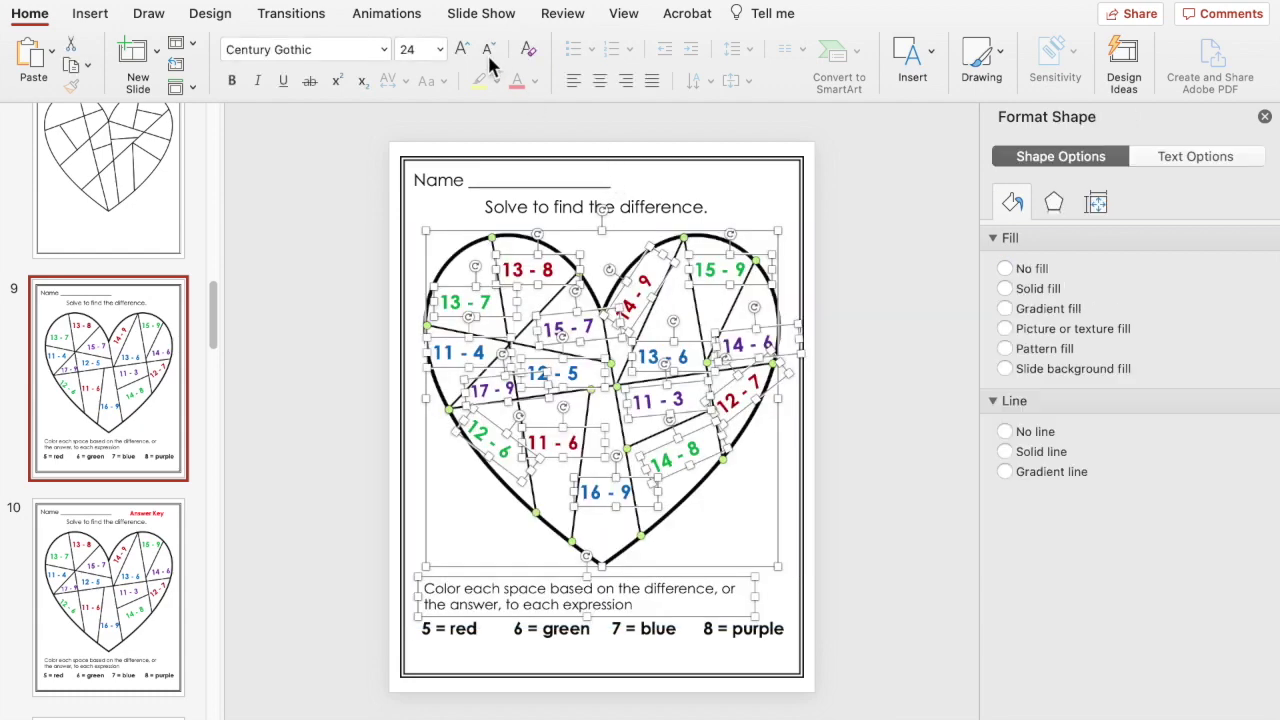
pyautogui.click(535, 81)
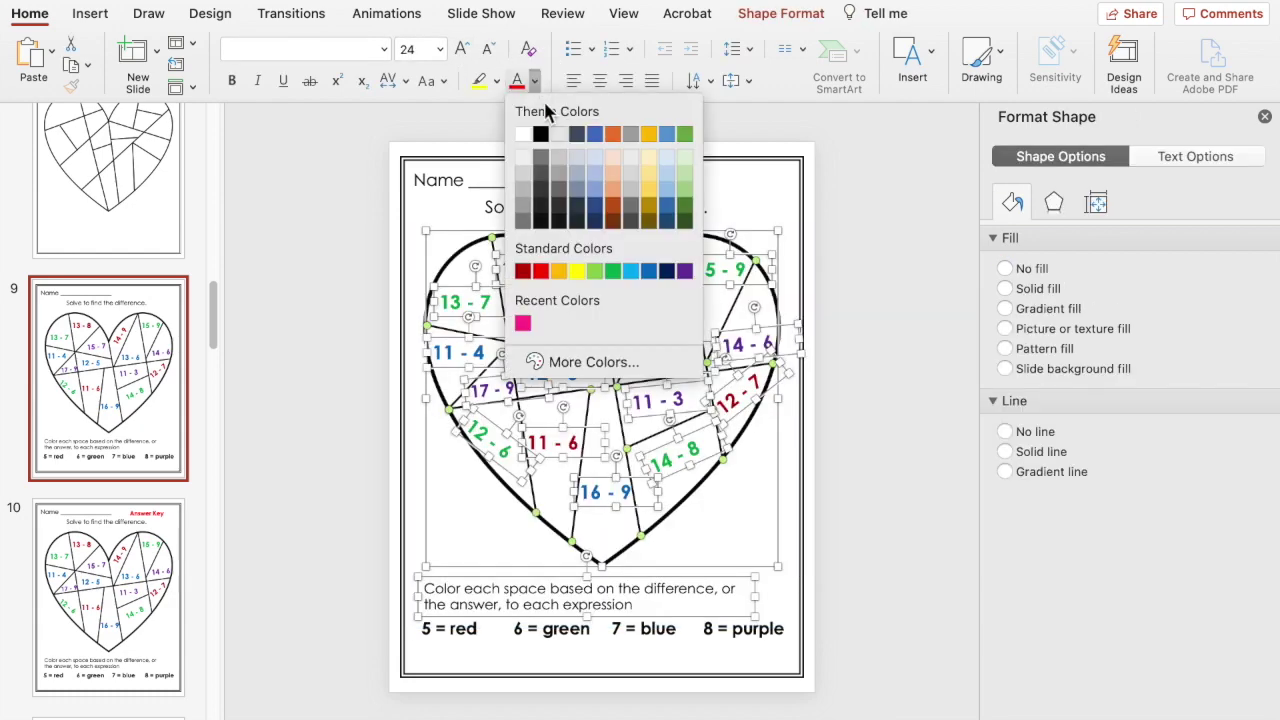
pyautogui.click(541, 136)
pyautogui.click(327, 150)
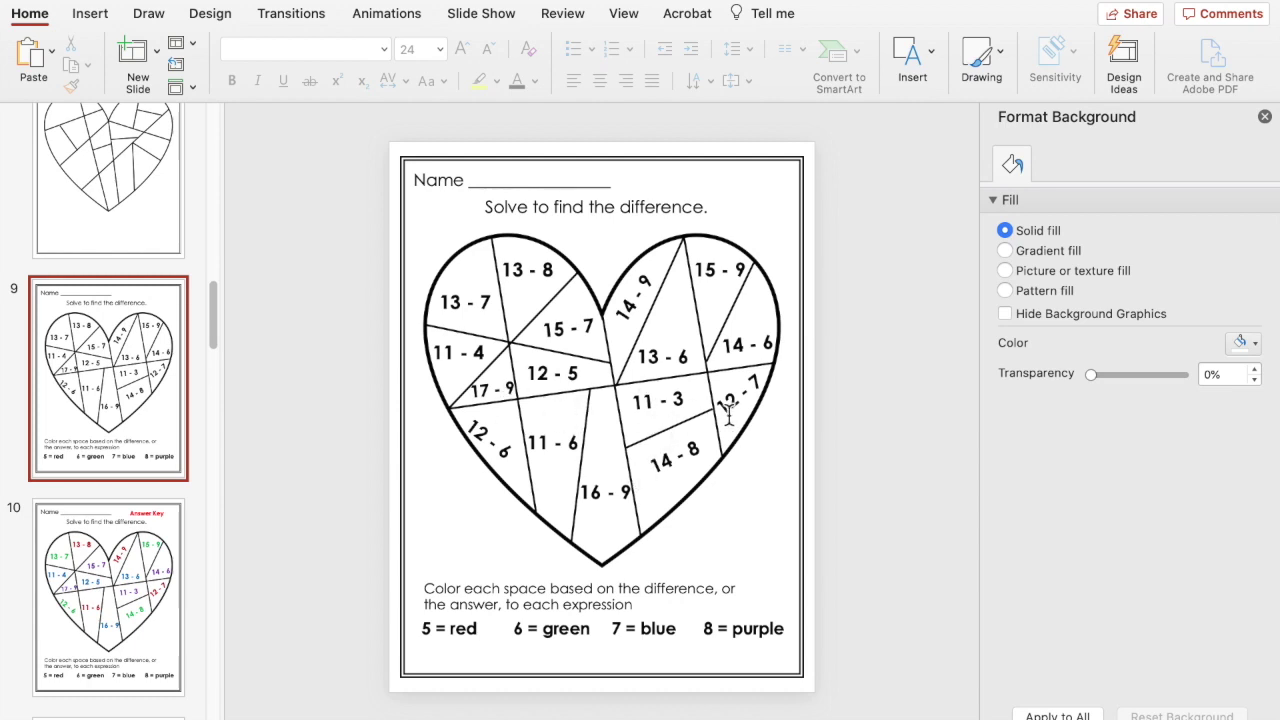
# - Compare the black worksheet on slide 9 with the colored answer key on slide 10
pyautogui.scroll(-3, 206, 314)
pyautogui.click(138, 578)
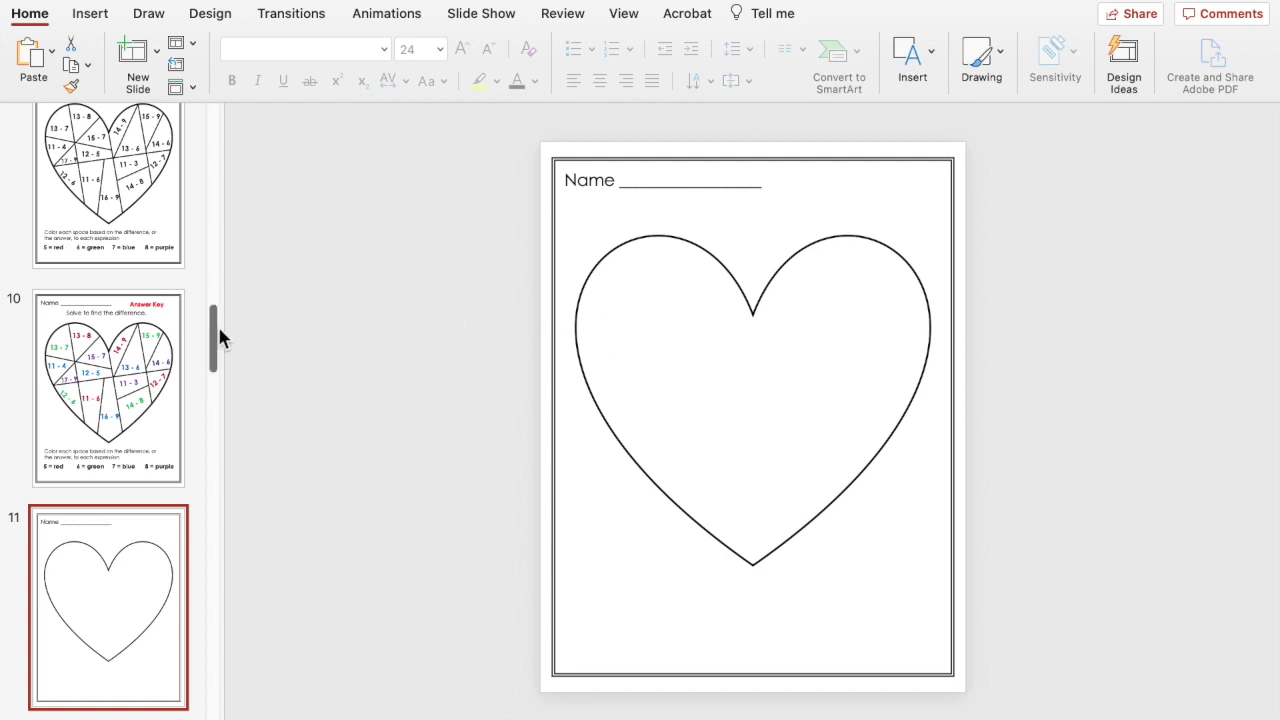
pyautogui.moveTo(220, 338); pyautogui.dragTo(220, 323)
pyautogui.click(145, 262)
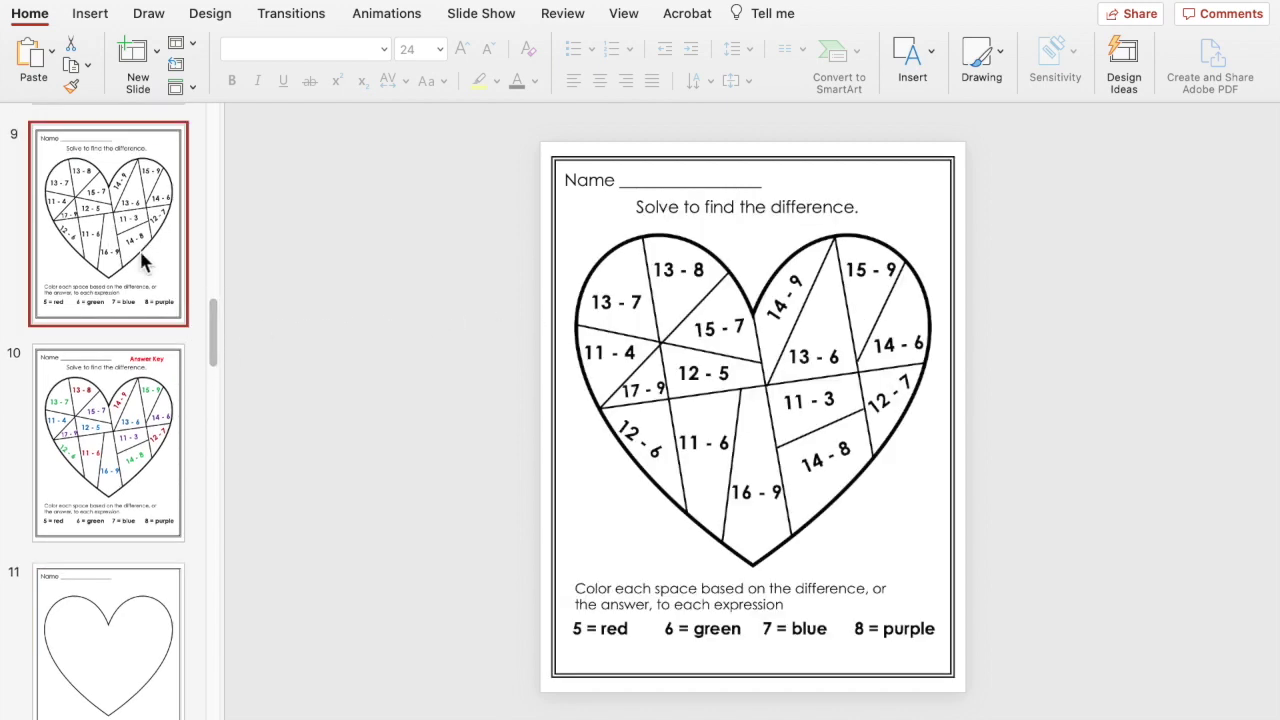
pyautogui.click(127, 424)
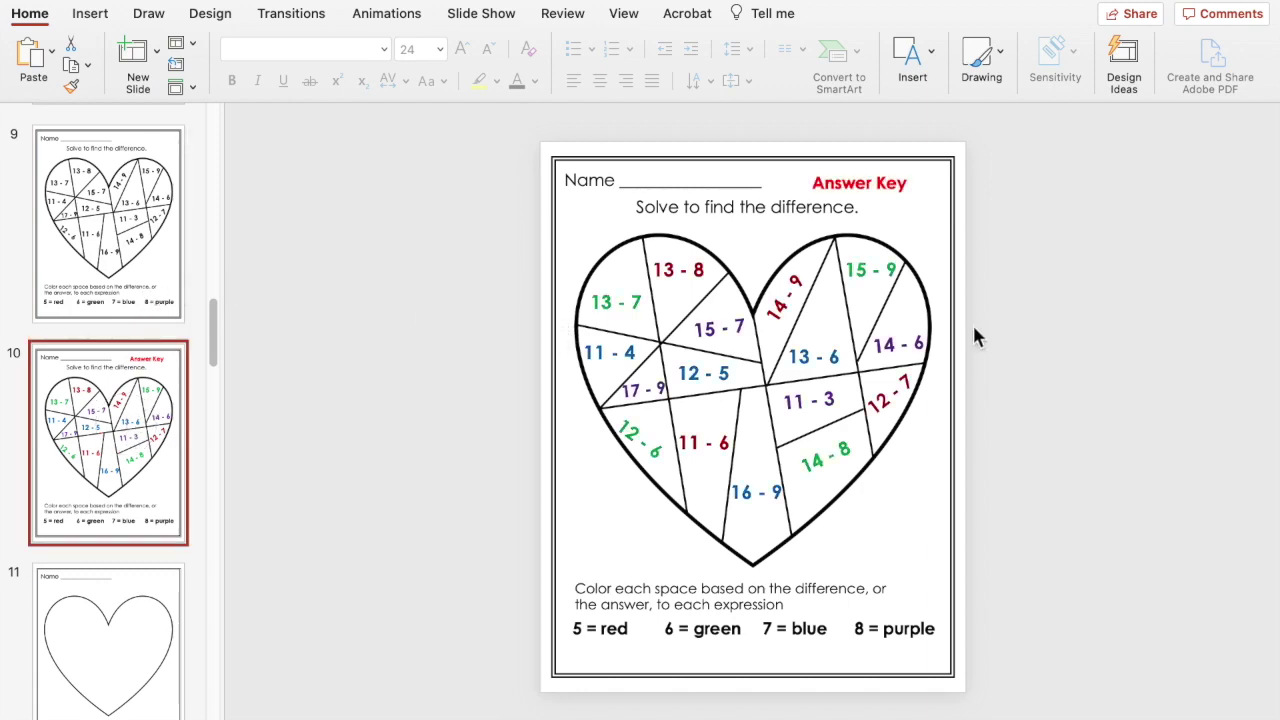